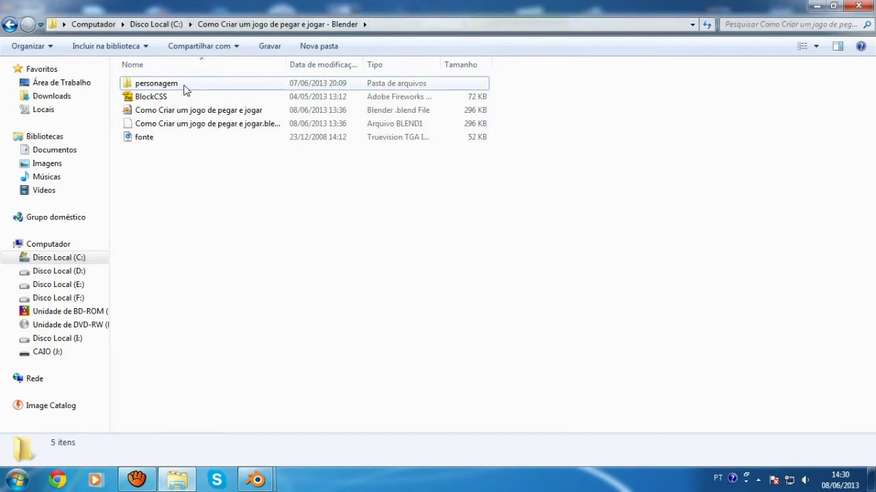
Look over the personagem folder, BlockCSS, fonte and the game .blend file, then switch to Blender.
{"action": "left_click", "coordinate": [230, 88]}
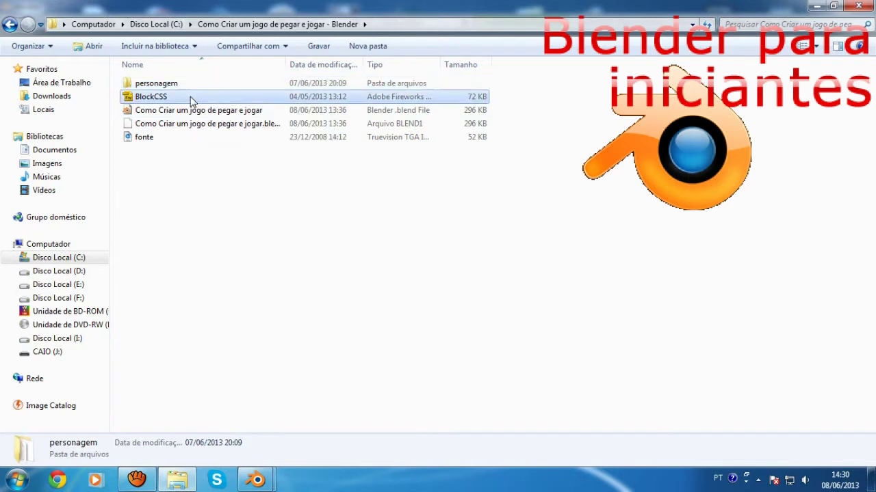
{"action": "left_click", "coordinate": [192, 99]}
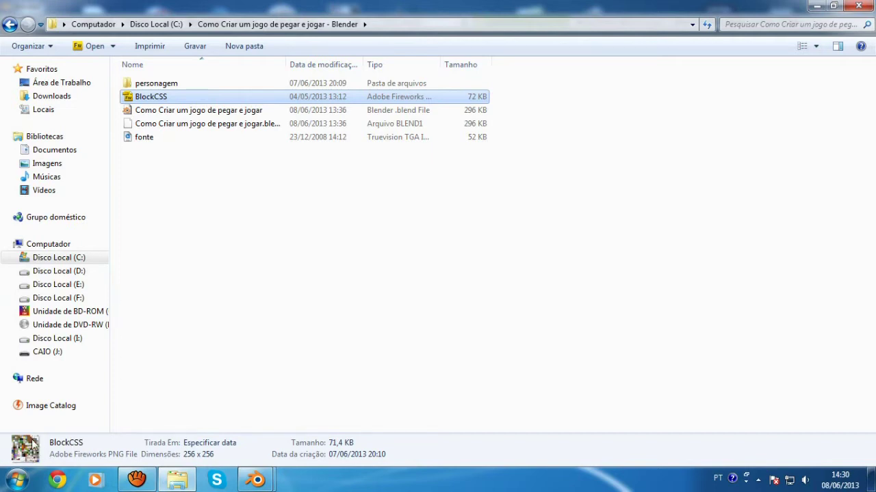
{"action": "left_click", "coordinate": [168, 156]}
{"action": "left_click", "coordinate": [153, 143]}
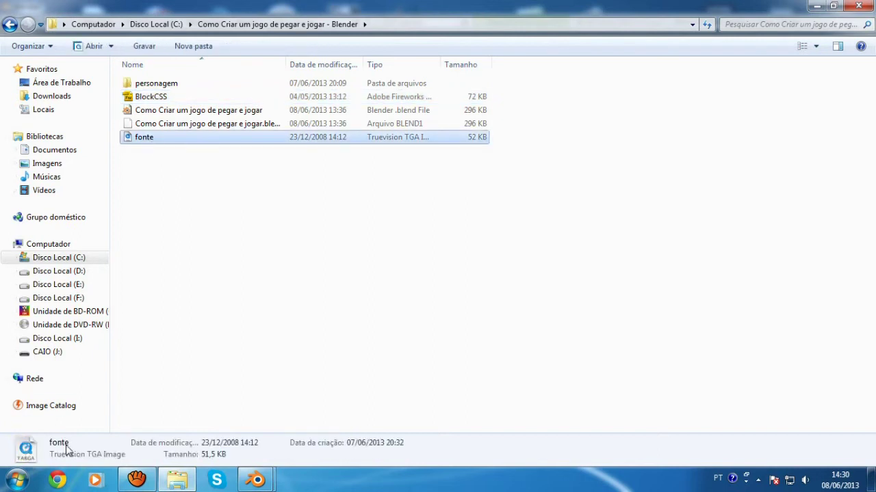
{"action": "left_click", "coordinate": [194, 202]}
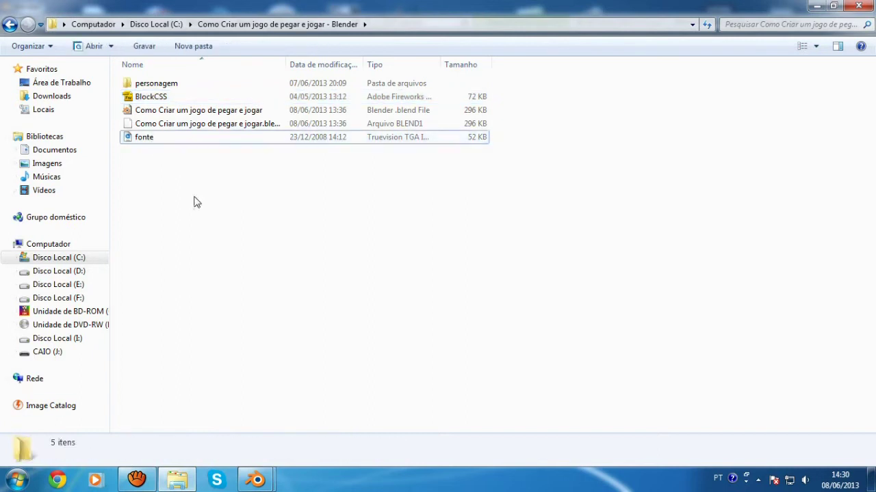
{"action": "left_click", "coordinate": [207, 115]}
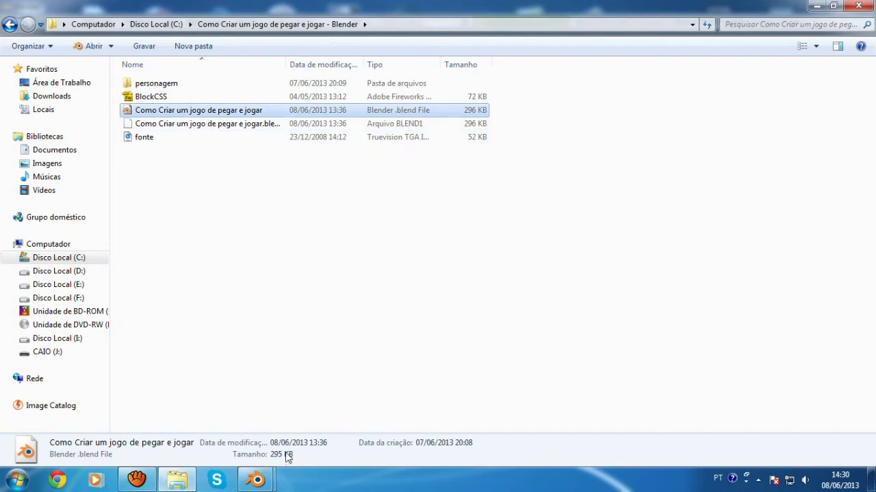
{"action": "left_click", "coordinate": [308, 429]}
Zoom out and delete the default cube and camera.
{"action": "scroll", "coordinate": [463, 243], "scroll_direction": "down", "scroll_amount": 1}
{"action": "scroll", "coordinate": [463, 239], "scroll_direction": "down", "scroll_amount": 1}
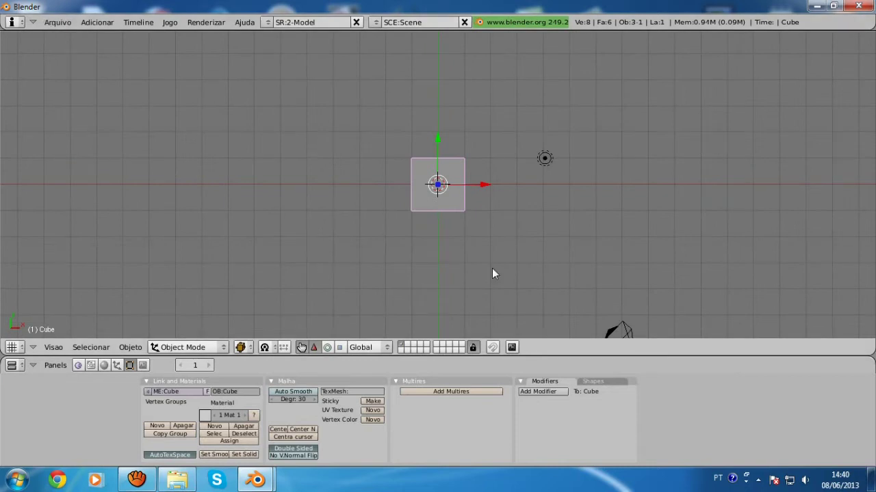
{"action": "scroll", "coordinate": [534, 277], "scroll_direction": "down", "scroll_amount": 1}
{"action": "scroll", "coordinate": [551, 279], "scroll_direction": "down", "scroll_amount": 1}
{"action": "right_click", "coordinate": [590, 295]}
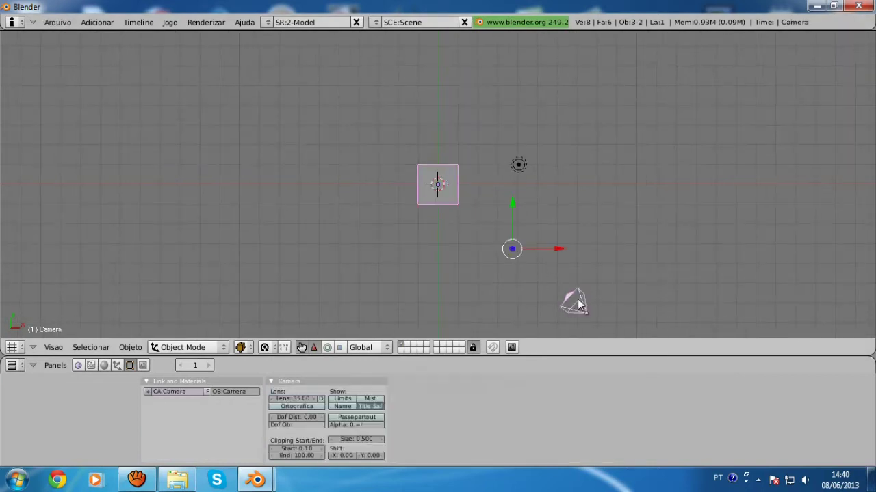
{"action": "key", "text": "x"}
{"action": "key", "text": "Return"}
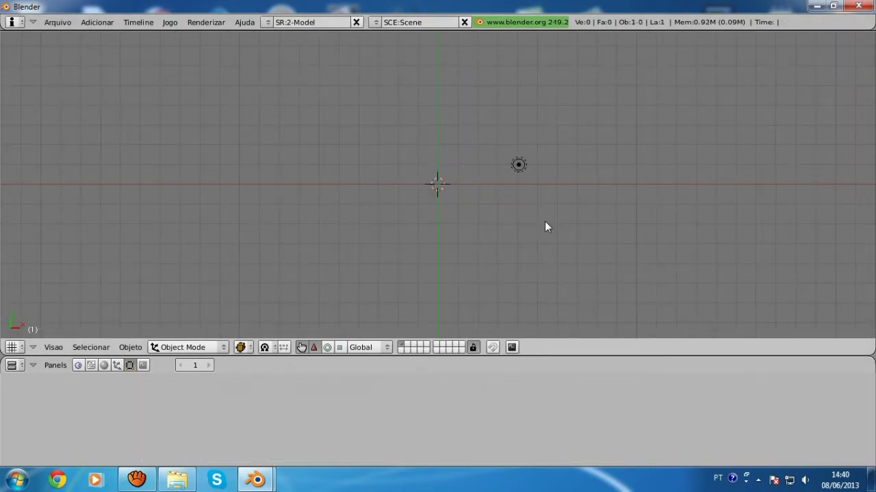
Save the empty scene over Como Criar um jogo de pegar e jogar.blend.
{"action": "key", "text": "ctrl+w"}
{"action": "left_click", "coordinate": [208, 123]}
{"action": "left_click", "coordinate": [846, 48]}
{"action": "left_click", "coordinate": [851, 53]}
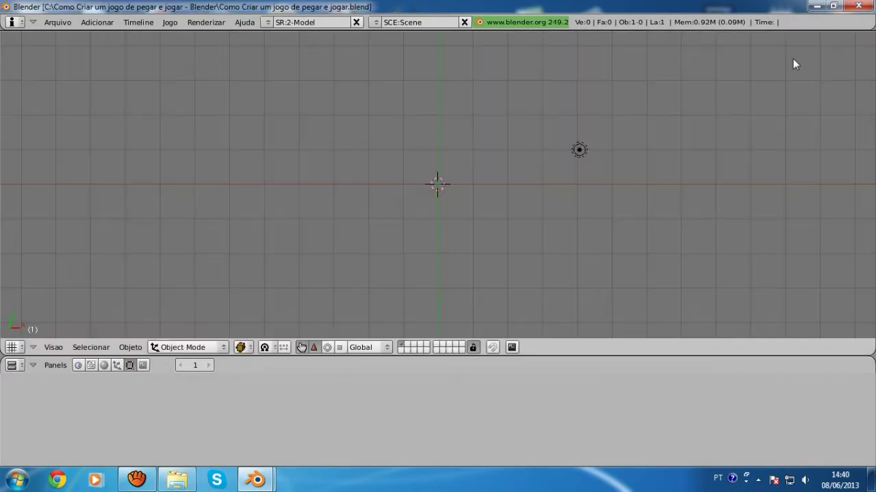
{"action": "left_click", "coordinate": [49, 24]}
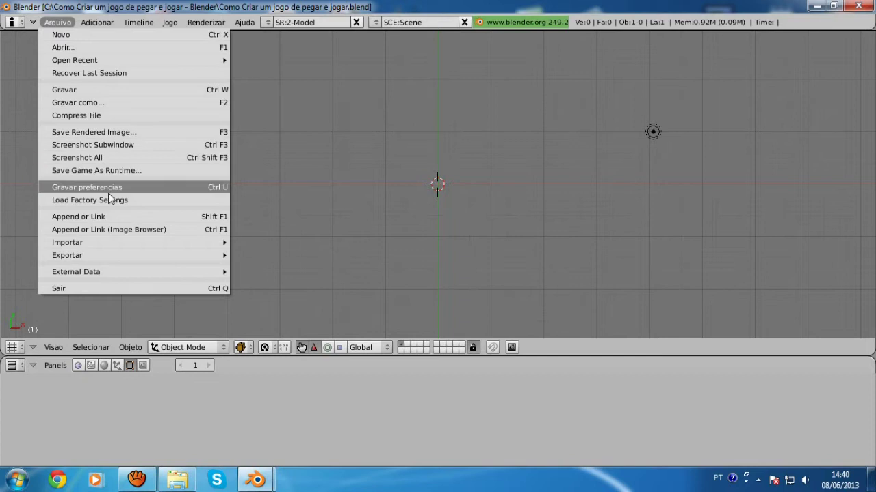
In Append or Link, browse to personagem\personagem.blend\Object.
{"action": "left_click", "coordinate": [115, 217]}
{"action": "left_click", "coordinate": [82, 98]}
{"action": "left_click", "coordinate": [76, 91]}
{"action": "left_click", "coordinate": [76, 91]}
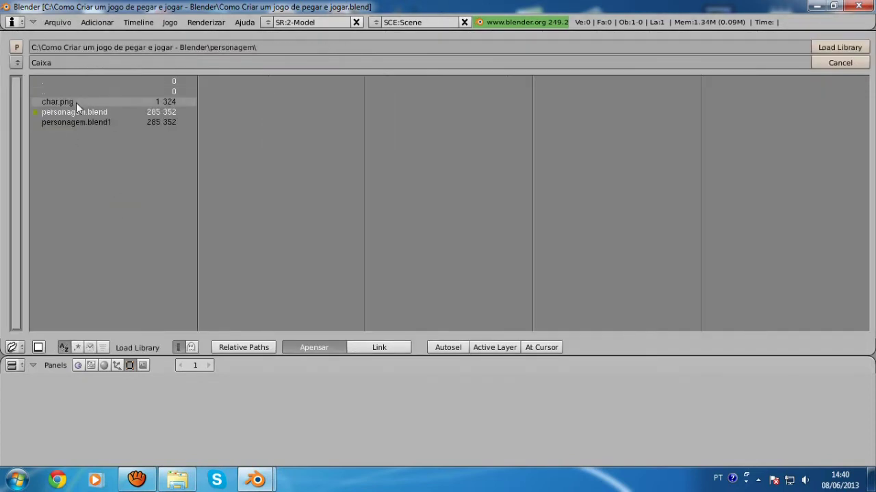
{"action": "left_click", "coordinate": [79, 88]}
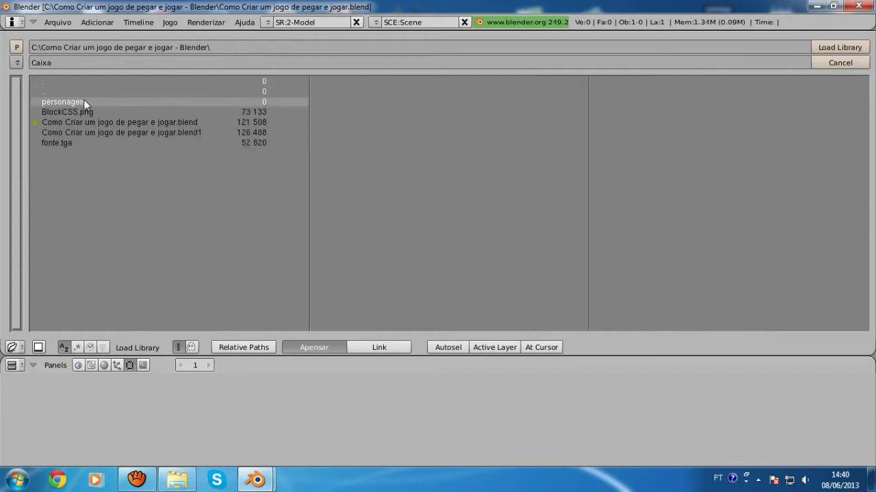
{"action": "left_click", "coordinate": [84, 102]}
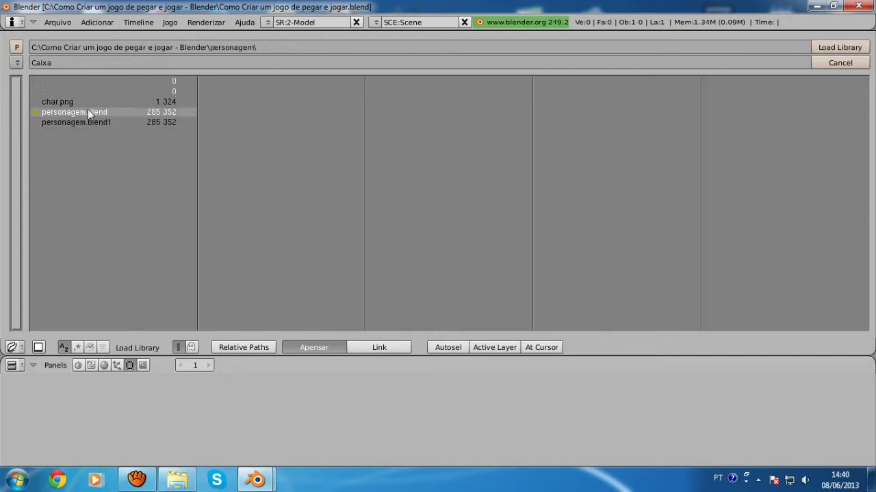
{"action": "left_click", "coordinate": [99, 114]}
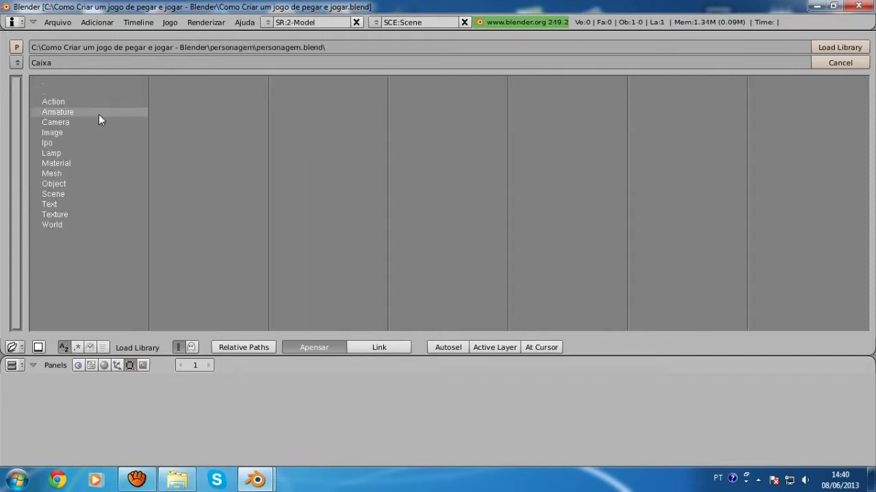
{"action": "left_click", "coordinate": [88, 185]}
Select the objects Caixa through Ossos for appending.
{"action": "right_click_drag", "start_coordinate": [87, 101], "coordinate": [102, 188]}
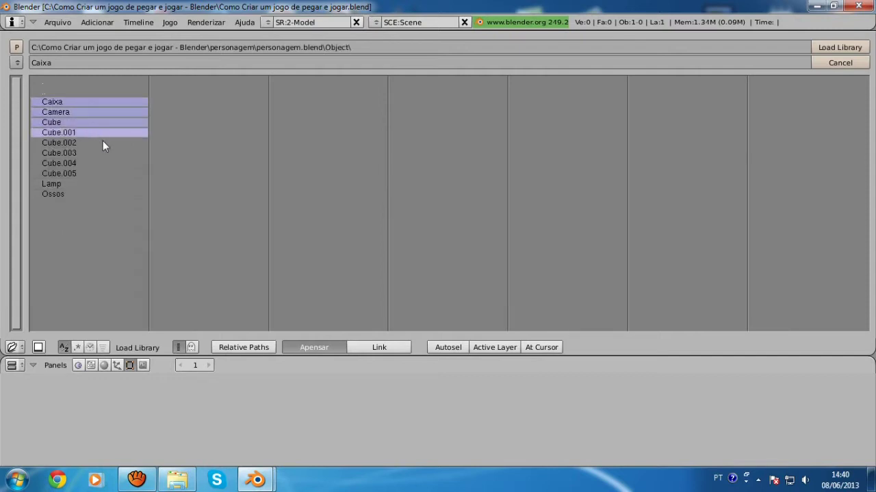
{"action": "right_click_drag", "start_coordinate": [65, 104], "coordinate": [78, 194]}
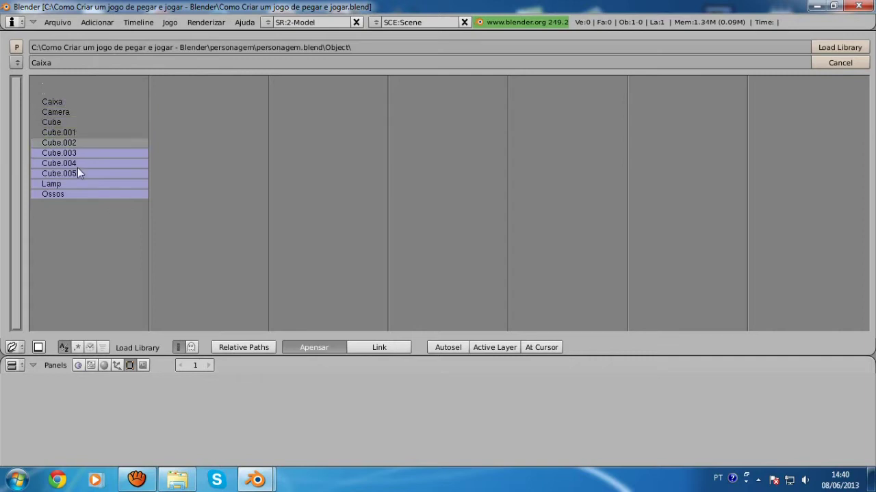
{"action": "left_click", "coordinate": [62, 90]}
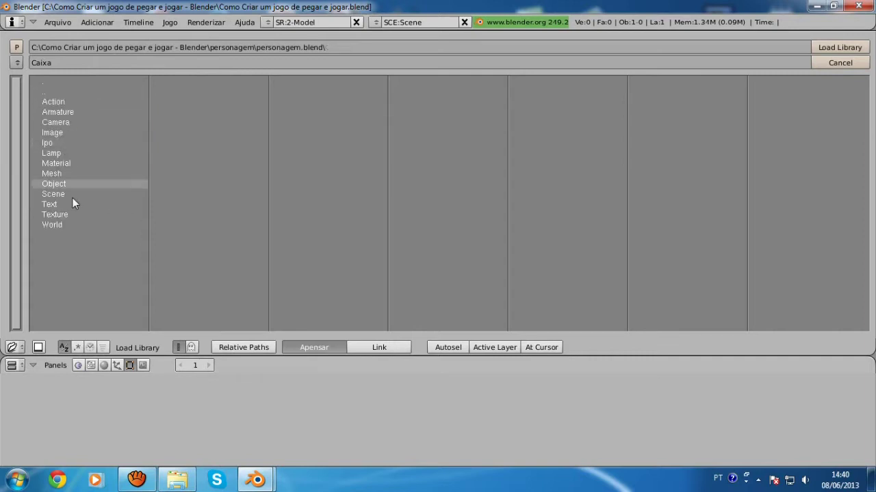
{"action": "left_click", "coordinate": [64, 188]}
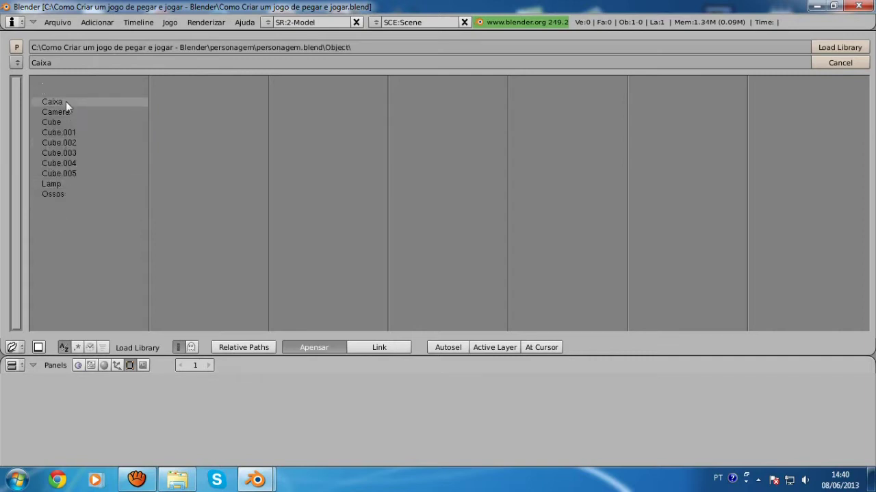
{"action": "right_click", "coordinate": [66, 101]}
{"action": "right_click_drag", "start_coordinate": [70, 108], "coordinate": [95, 194]}
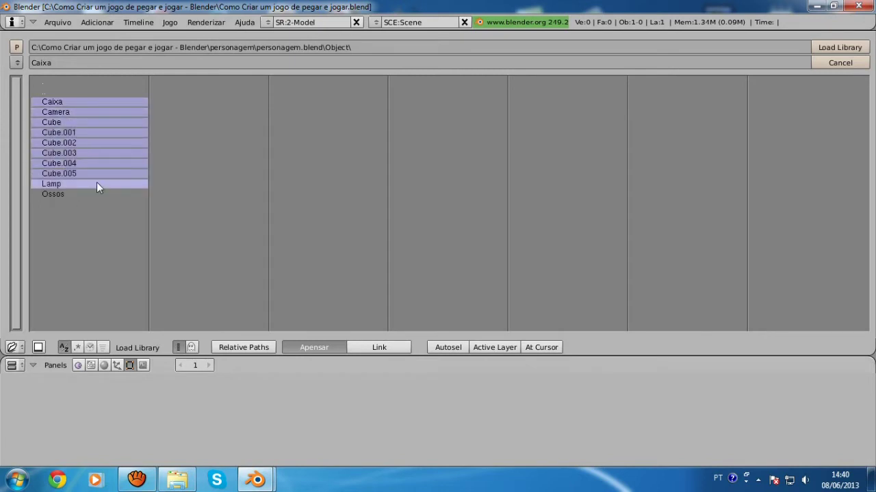
Append the selected personagem.blend objects into the scene.
{"action": "left_click", "coordinate": [863, 46]}
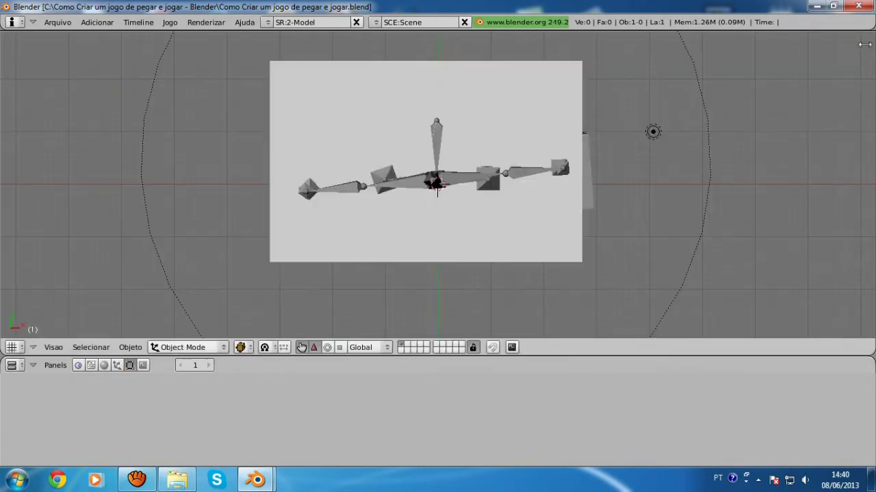
{"action": "scroll", "coordinate": [522, 152], "scroll_direction": "down", "scroll_amount": 4}
{"action": "scroll", "coordinate": [522, 152], "scroll_direction": "down", "scroll_amount": 2}
{"action": "scroll", "coordinate": [522, 152], "scroll_direction": "down", "scroll_amount": 3}
{"action": "scroll", "coordinate": [518, 157], "scroll_direction": "up", "scroll_amount": 1}
{"action": "scroll", "coordinate": [517, 156], "scroll_direction": "up", "scroll_amount": 3}
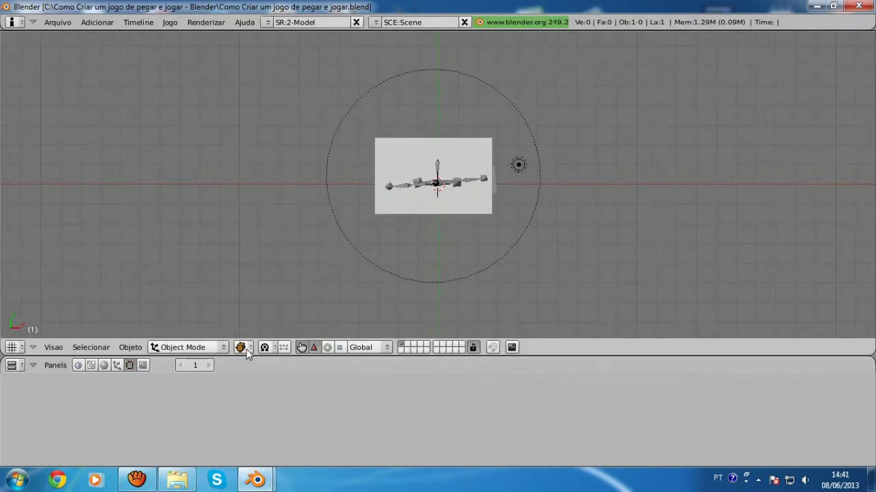
View the scene through the camera with the Textured draw type.
{"action": "key", "text": "KP_0"}
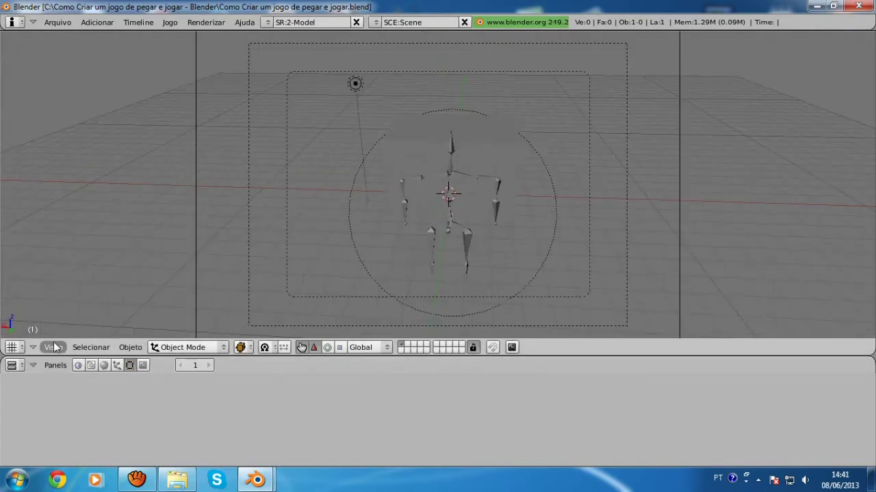
{"action": "left_click", "coordinate": [55, 346]}
{"action": "left_click", "coordinate": [100, 253]}
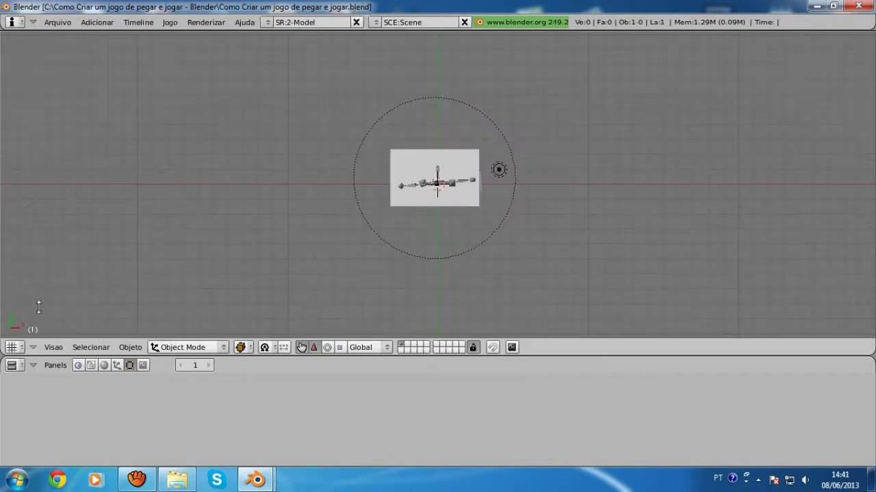
{"action": "key", "text": "KP_0"}
{"action": "left_click", "coordinate": [248, 347]}
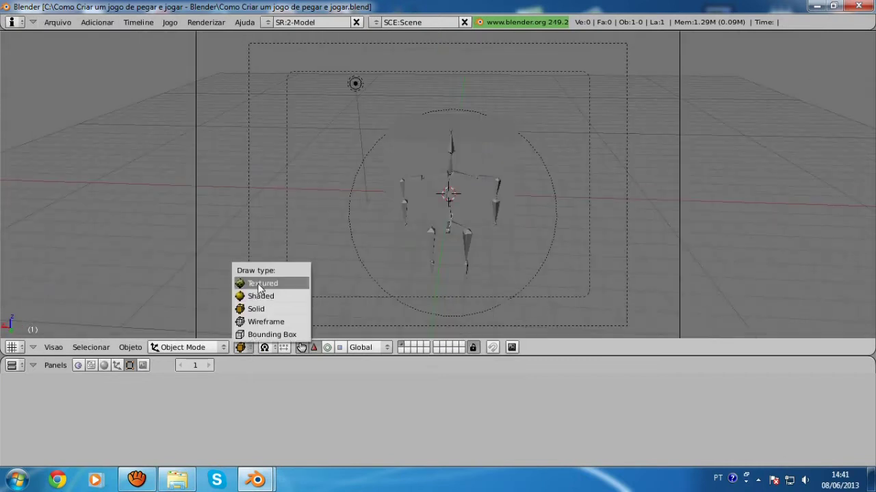
{"action": "left_click", "coordinate": [260, 285]}
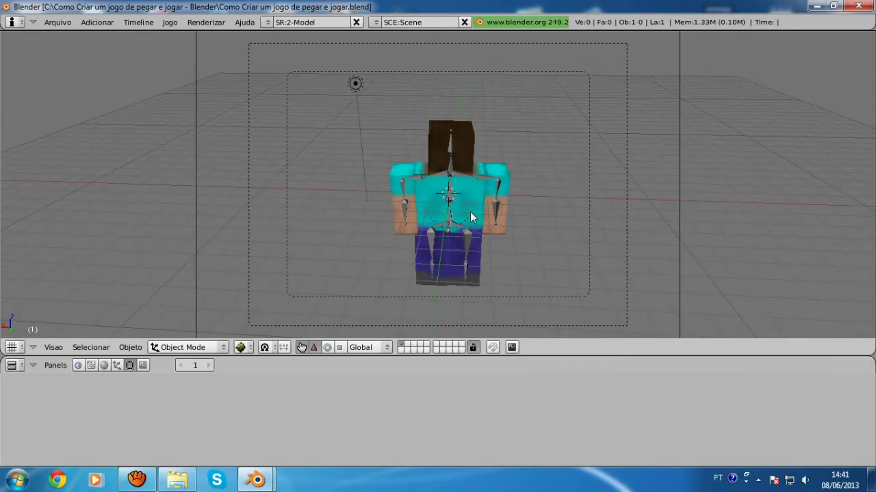
Add an enlarged plane and drop it beneath the character's feet.
{"action": "key", "text": "space"}
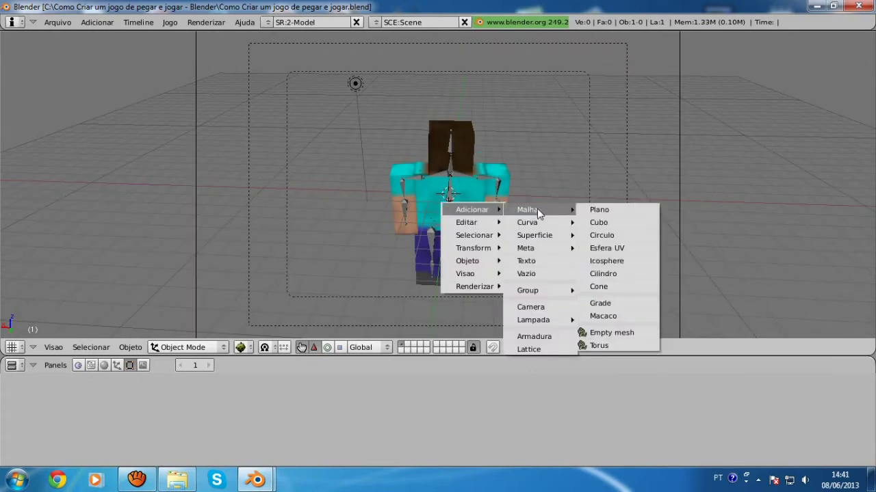
{"action": "left_click", "coordinate": [604, 214]}
{"action": "key", "text": "s"}
{"action": "left_click", "coordinate": [813, 241]}
{"action": "key", "text": "g"}
{"action": "key", "text": "z"}
{"action": "left_click", "coordinate": [458, 301]}
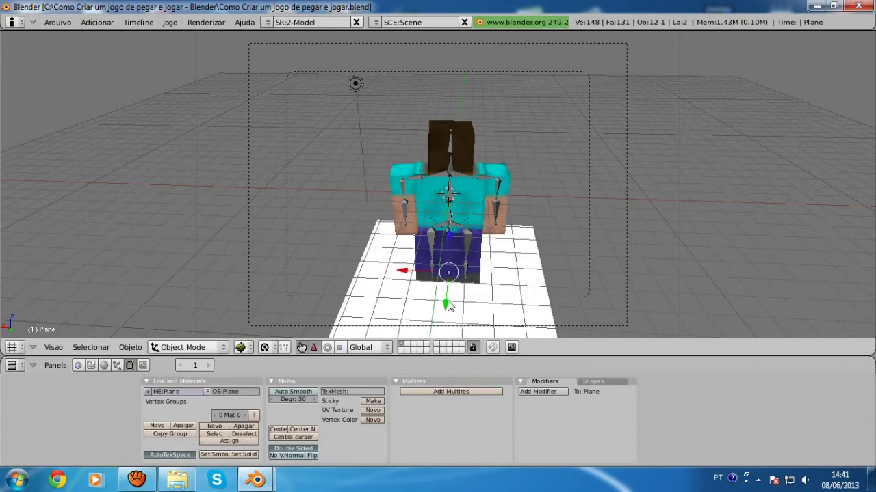
Enlarge the ground plane further and reposition it along the Y axis.
{"action": "left_click_drag", "start_coordinate": [446, 306], "coordinate": [447, 249]}
{"action": "key", "text": "s"}
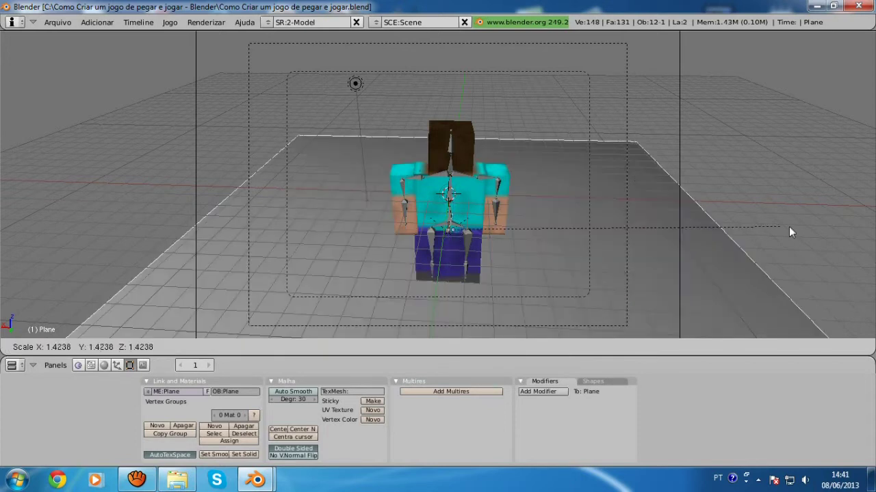
{"action": "left_click", "coordinate": [788, 232]}
{"action": "key", "text": "g"}
{"action": "key", "text": "y"}
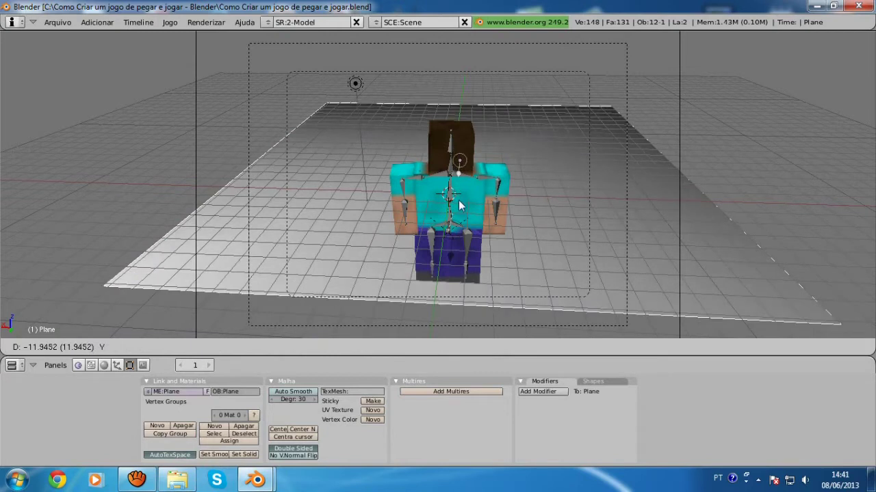
{"action": "left_click", "coordinate": [460, 205]}
Subdivide the plane twice in Edit Mode, undoing a third subdivide, then return to Object Mode.
{"action": "left_click", "coordinate": [182, 347]}
{"action": "left_click", "coordinate": [186, 321]}
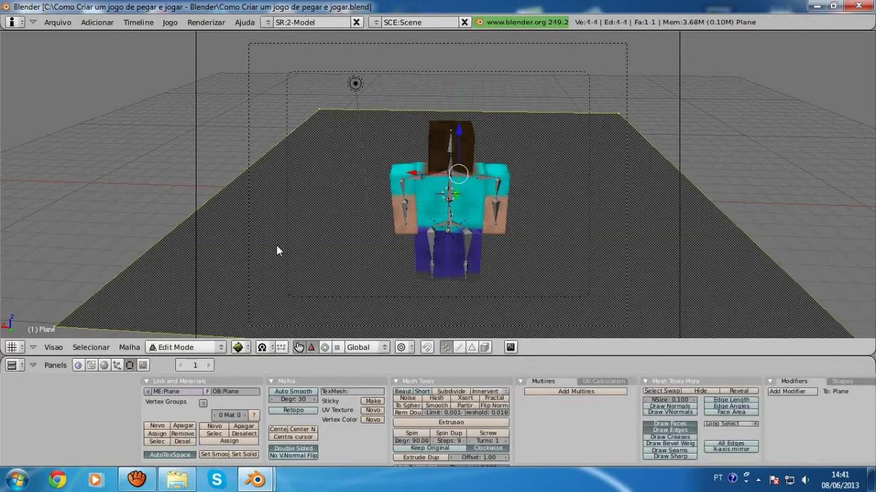
{"action": "key", "text": "w"}
{"action": "left_click", "coordinate": [266, 218]}
{"action": "key", "text": "w"}
{"action": "left_click", "coordinate": [265, 218]}
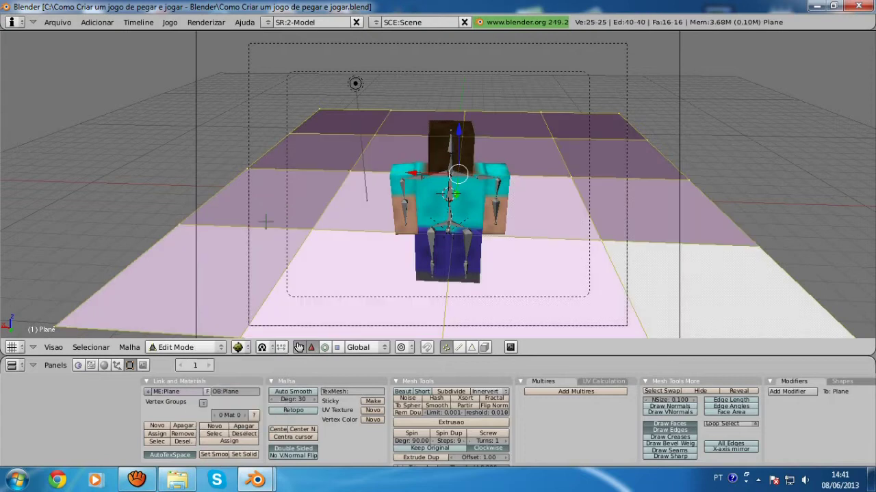
{"action": "key", "text": "w"}
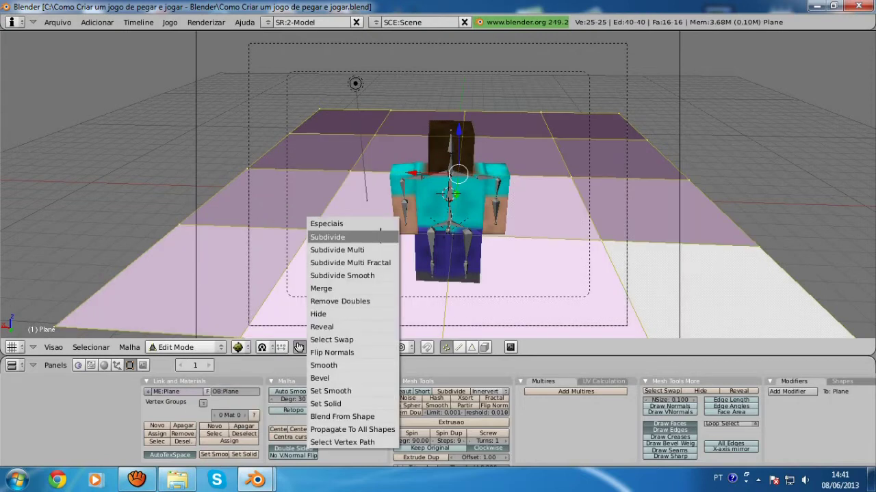
{"action": "left_click", "coordinate": [380, 236]}
{"action": "key", "text": "ctrl+z"}
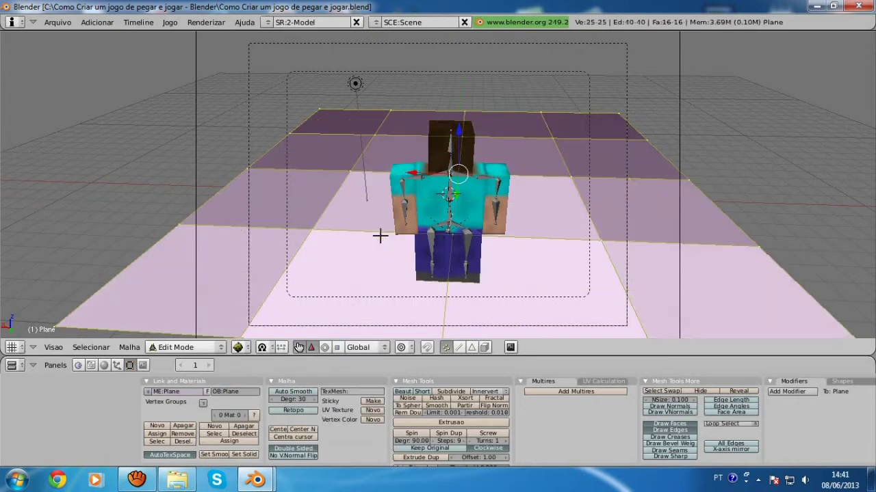
{"action": "key", "text": "Tab"}
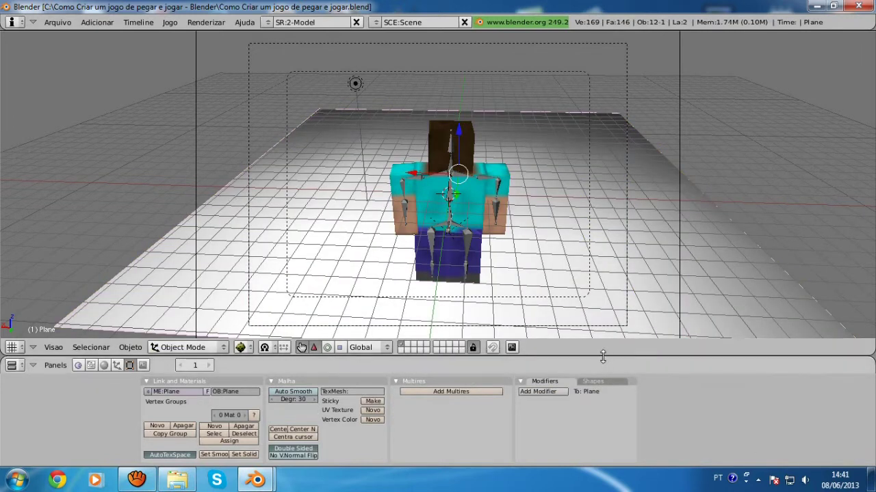
Split the 3D view and turn the right area into a UV/Image Editor.
{"action": "right_click", "coordinate": [542, 355]}
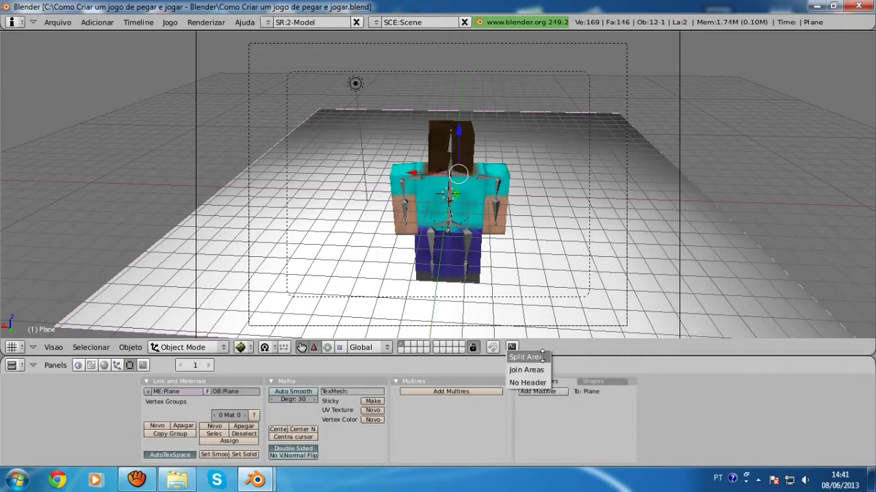
{"action": "left_click", "coordinate": [525, 357]}
{"action": "left_click", "coordinate": [467, 294]}
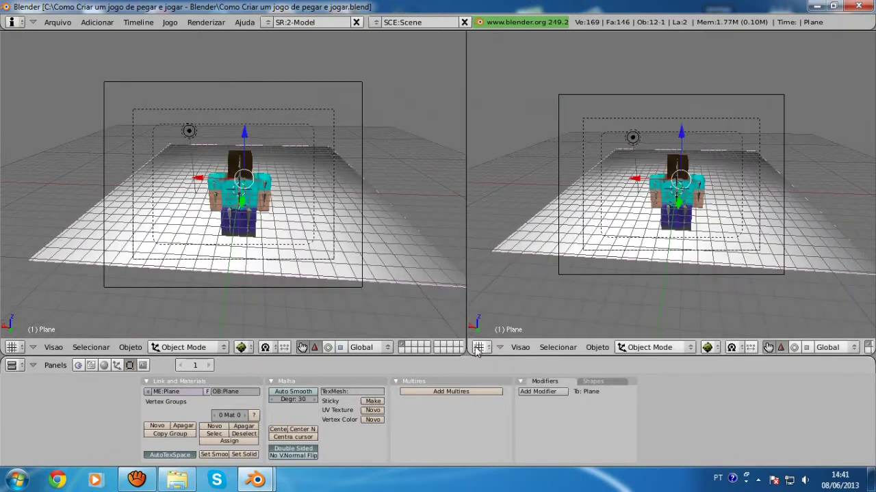
{"action": "left_click", "coordinate": [479, 347]}
{"action": "left_click", "coordinate": [500, 284]}
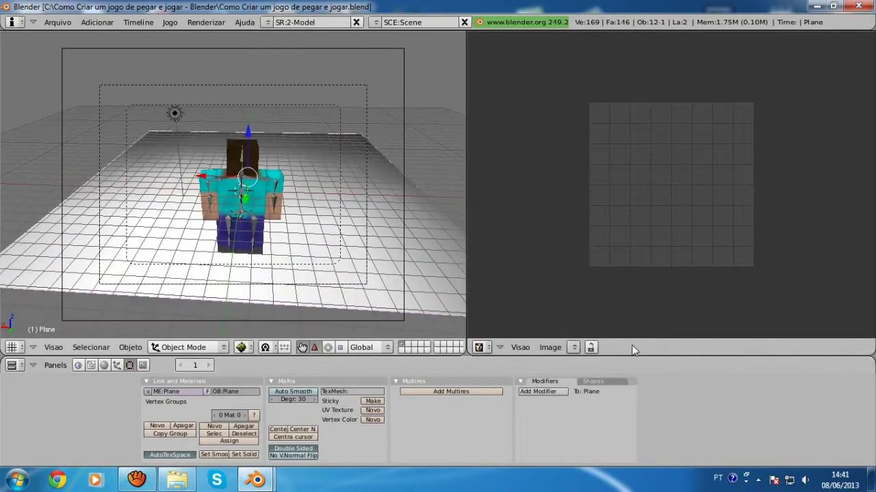
Load BlockCSS.png into the image editor.
{"action": "left_click", "coordinate": [551, 347]}
{"action": "left_click", "coordinate": [556, 321]}
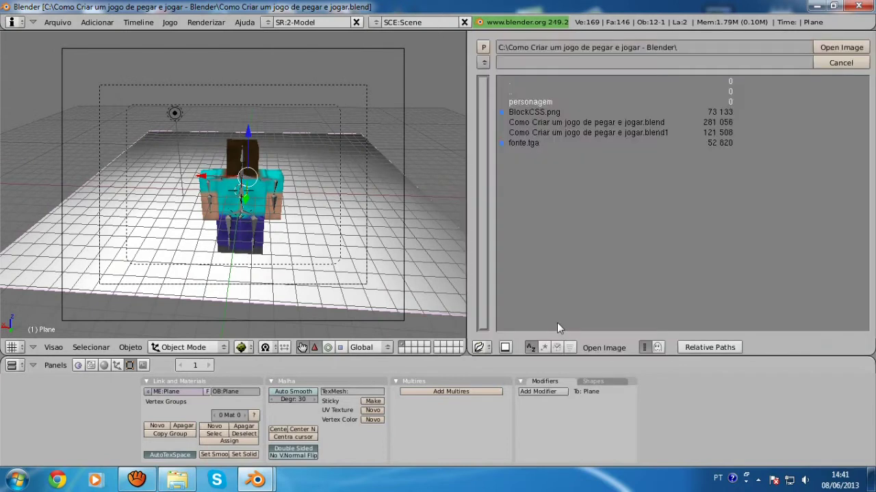
{"action": "left_click", "coordinate": [568, 108]}
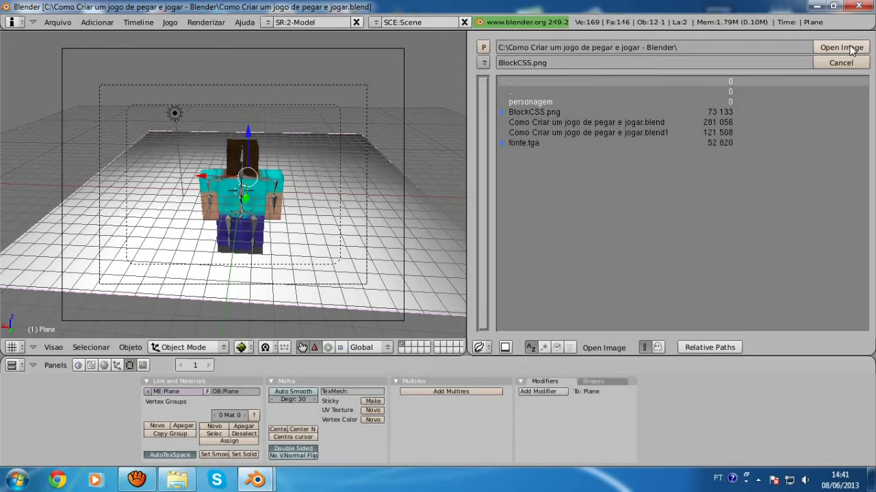
{"action": "left_click", "coordinate": [850, 48]}
Load fonte.tga as well, then display BlockCSS.png again and zoom in.
{"action": "left_click", "coordinate": [547, 349]}
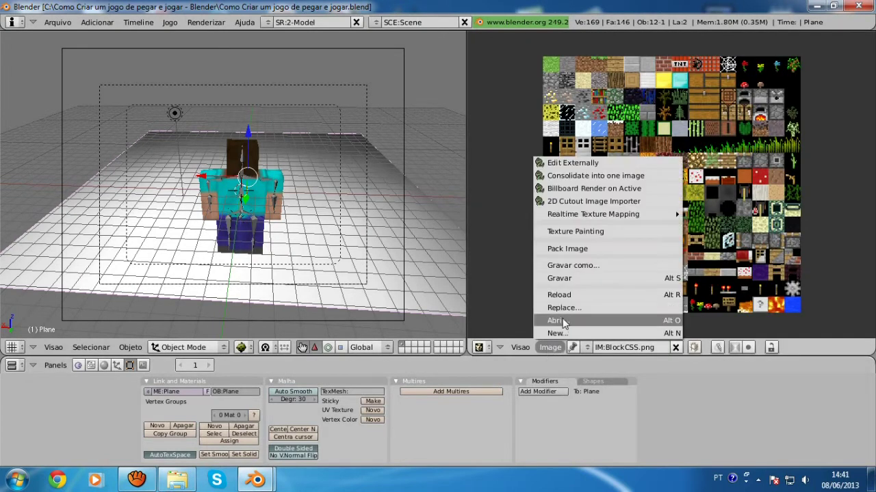
{"action": "left_click", "coordinate": [562, 322]}
{"action": "left_click", "coordinate": [593, 145]}
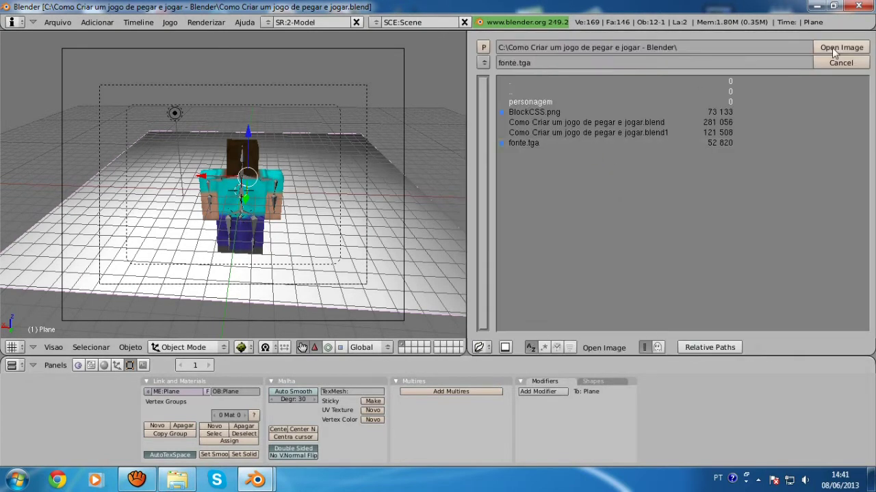
{"action": "left_click", "coordinate": [831, 48]}
{"action": "left_click", "coordinate": [588, 346]}
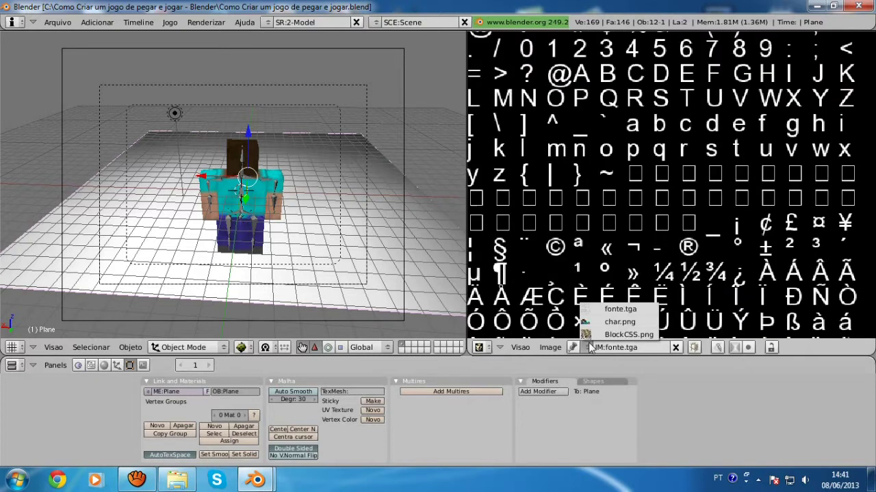
{"action": "left_click", "coordinate": [609, 335]}
{"action": "scroll", "coordinate": [385, 260], "scroll_direction": "up", "scroll_amount": 2}
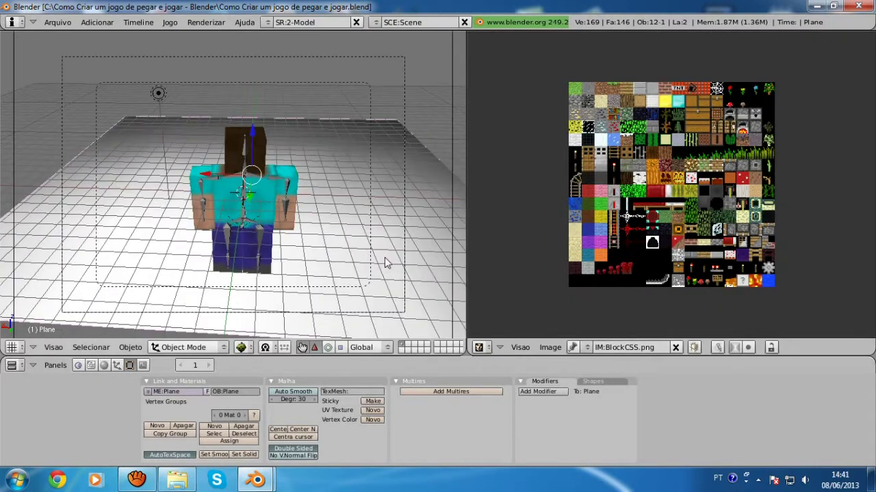
{"action": "scroll", "coordinate": [385, 260], "scroll_direction": "up", "scroll_amount": 1}
In Edit Mode, reset the plane's UVs to cover the whole BlockCSS atlas.
{"action": "key", "text": "Tab"}
{"action": "scroll", "coordinate": [353, 201], "scroll_direction": "down", "scroll_amount": 1}
{"action": "scroll", "coordinate": [353, 201], "scroll_direction": "down", "scroll_amount": 1}
{"action": "scroll", "coordinate": [352, 202], "scroll_direction": "up", "scroll_amount": 1}
{"action": "key", "text": "u"}
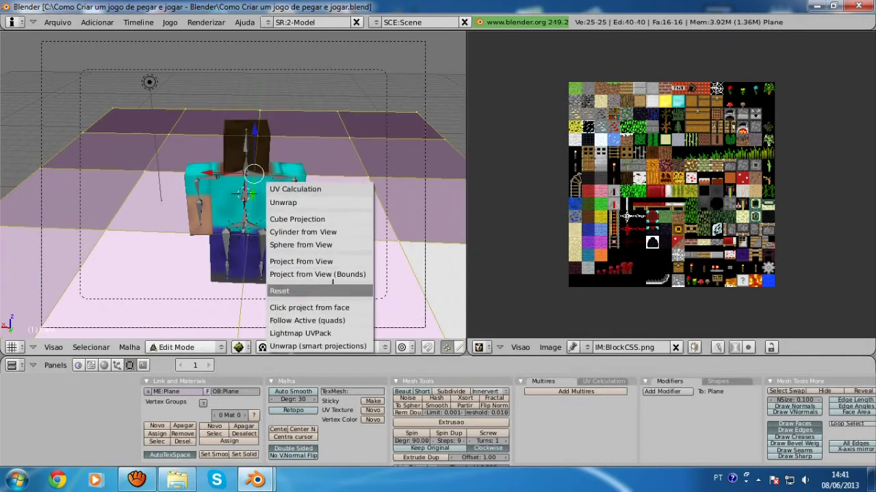
{"action": "left_click", "coordinate": [281, 291]}
Shrink the UV square and move it onto the atlas's top-left tile.
{"action": "key", "text": "s"}
{"action": "left_click", "coordinate": [700, 189]}
{"action": "key", "text": "g"}
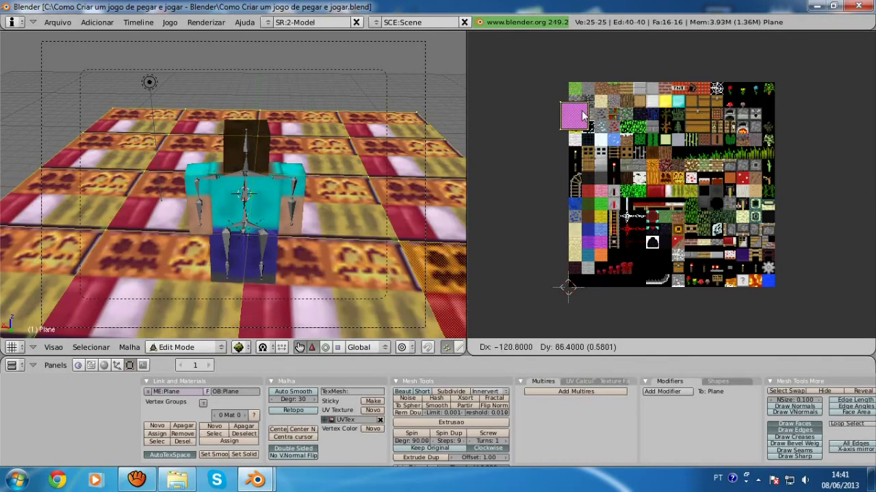
{"action": "left_click", "coordinate": [602, 86]}
{"action": "scroll", "coordinate": [640, 172], "scroll_direction": "up", "scroll_amount": 1}
{"action": "scroll", "coordinate": [641, 171], "scroll_direction": "up", "scroll_amount": 3}
{"action": "scroll", "coordinate": [640, 172], "scroll_direction": "up", "scroll_amount": 3}
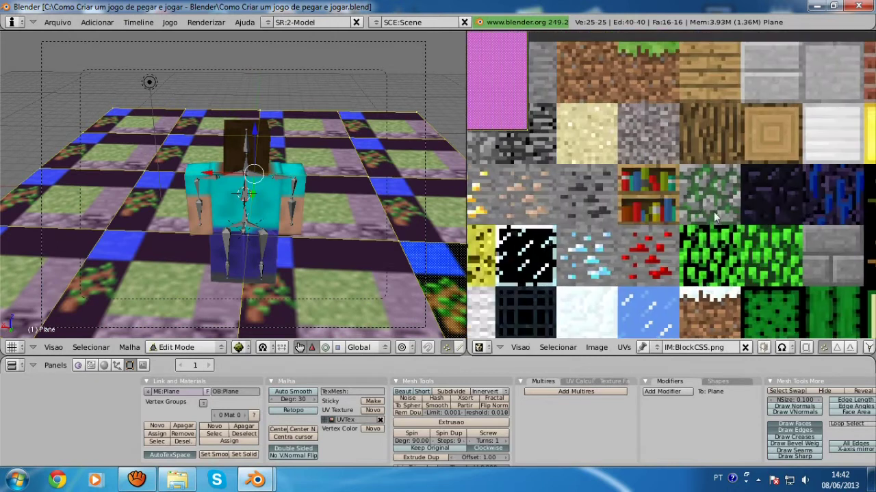
{"action": "middle_click_drag", "start_coordinate": [713, 212], "coordinate": [843, 225]}
Scale the UV square to fit the grass tile.
{"action": "key", "text": "s"}
{"action": "left_click", "coordinate": [640, 153]}
{"action": "key", "text": "g"}
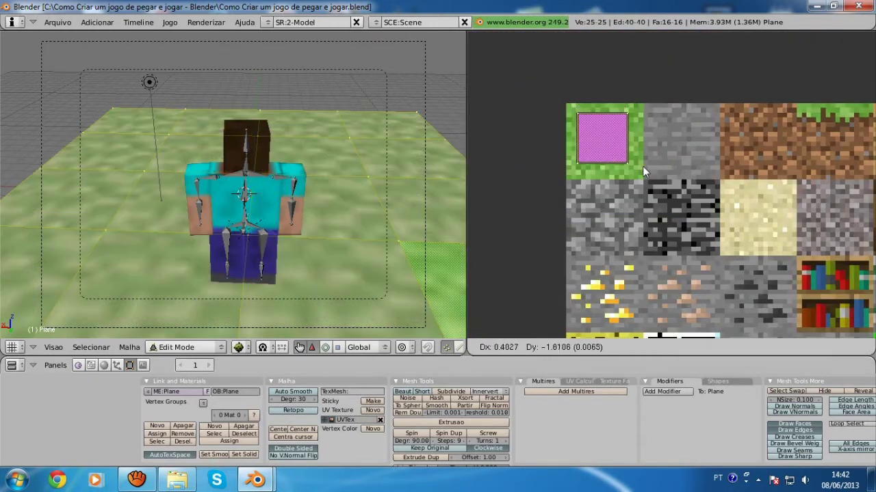
{"action": "key", "text": "s"}
{"action": "left_click", "coordinate": [654, 170]}
{"action": "key", "text": "s"}
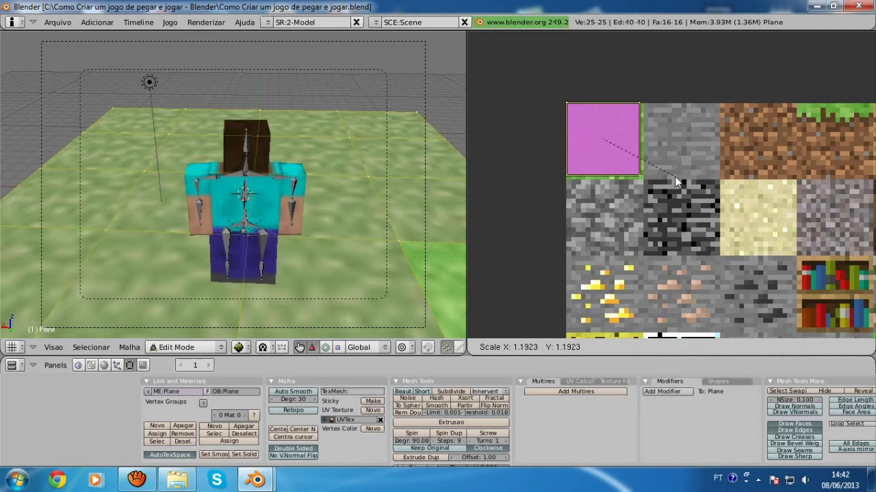
{"action": "left_click", "coordinate": [675, 182]}
Check the UV square's placement, cancelling trial scale and move adjustments.
{"action": "scroll", "coordinate": [674, 181], "scroll_direction": "down", "scroll_amount": 5}
{"action": "scroll", "coordinate": [675, 182], "scroll_direction": "down", "scroll_amount": 2}
{"action": "scroll", "coordinate": [674, 181], "scroll_direction": "up", "scroll_amount": 4}
{"action": "scroll", "coordinate": [675, 181], "scroll_direction": "down", "scroll_amount": 6}
{"action": "scroll", "coordinate": [674, 181], "scroll_direction": "up", "scroll_amount": 3}
{"action": "key", "text": "s"}
{"action": "key", "text": "Escape"}
{"action": "key", "text": "g"}
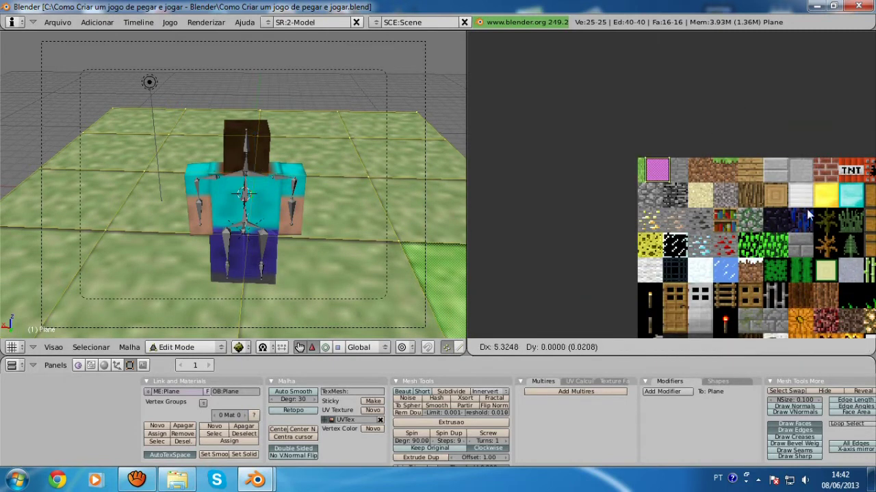
{"action": "key", "text": "Escape"}
{"action": "scroll", "coordinate": [804, 243], "scroll_direction": "down", "scroll_amount": 2}
{"action": "scroll", "coordinate": [659, 238], "scroll_direction": "up", "scroll_amount": 1}
{"action": "scroll", "coordinate": [660, 238], "scroll_direction": "up", "scroll_amount": 2}
{"action": "key", "text": "g"}
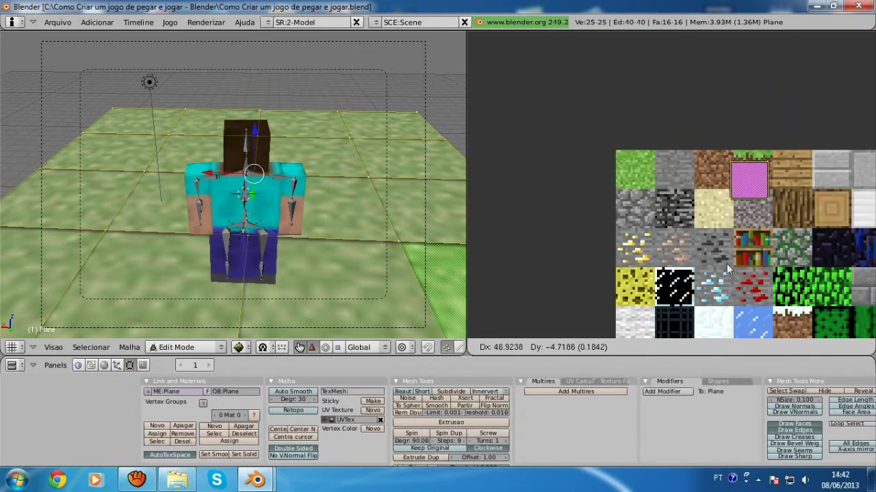
{"action": "key", "text": "Escape"}
{"action": "scroll", "coordinate": [674, 225], "scroll_direction": "down", "scroll_amount": 2}
Fine-tune the UV square's size on the grass tile, leave Edit Mode and save.
{"action": "key", "text": "s"}
{"action": "left_click", "coordinate": [678, 217]}
{"action": "key", "text": "s"}
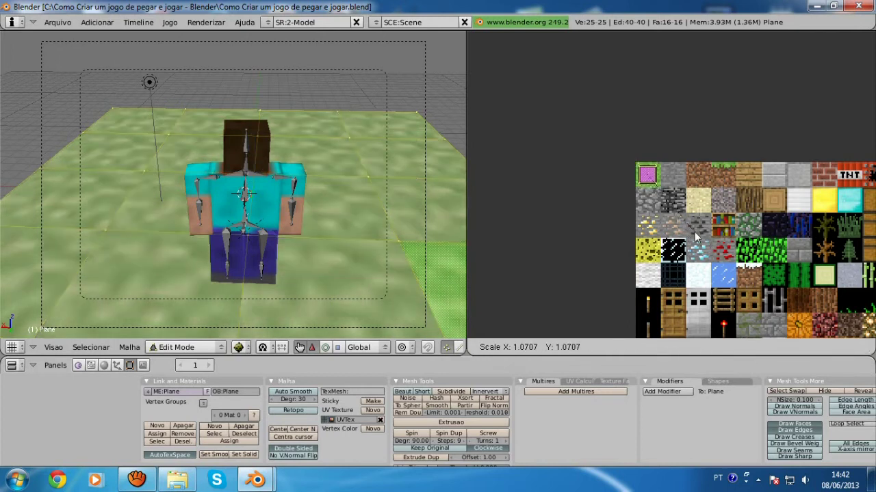
{"action": "left_click", "coordinate": [697, 238]}
{"action": "key", "text": "s"}
{"action": "left_click", "coordinate": [705, 244]}
{"action": "key", "text": "Tab"}
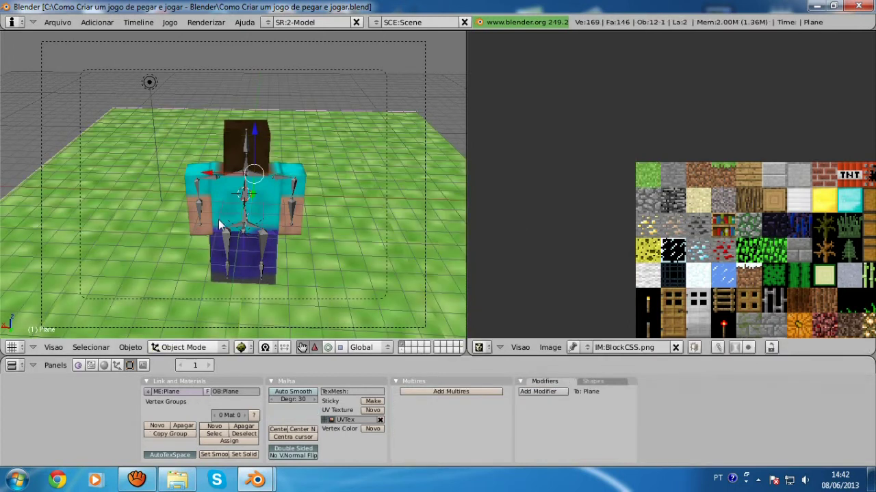
{"action": "key", "text": "ctrl+w"}
{"action": "left_click", "coordinate": [218, 220]}
{"action": "key", "text": "p"}
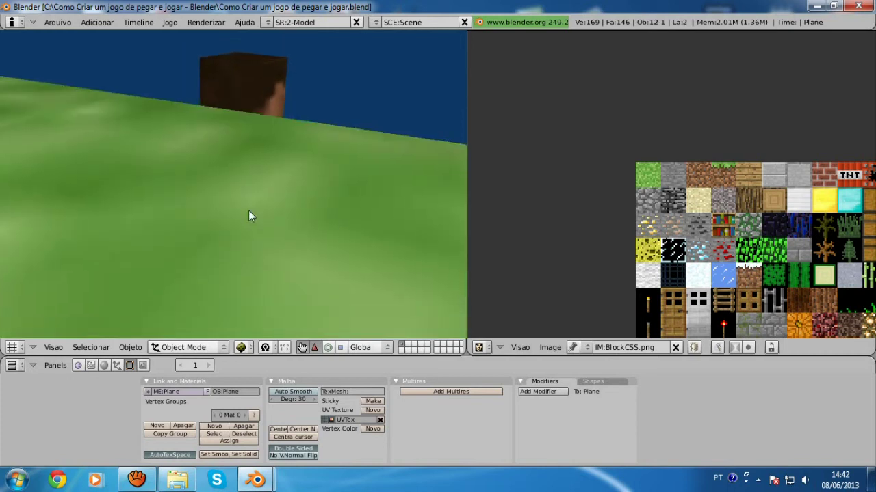
{"action": "key", "text": "Escape"}
Add a new cube and move it along Y to sit above the character's head.
{"action": "key", "text": "space"}
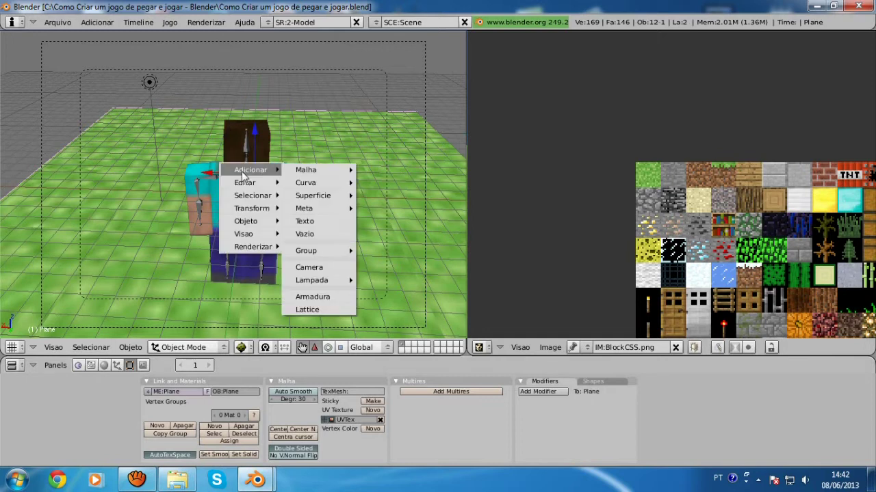
{"action": "mouse_move", "coordinate": [306, 170]}
{"action": "left_click", "coordinate": [387, 184]}
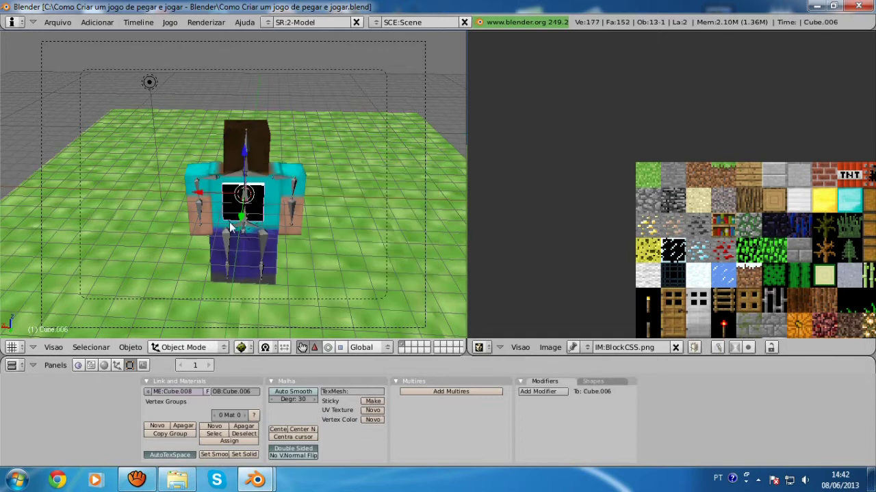
{"action": "key", "text": "g"}
{"action": "key", "text": "y"}
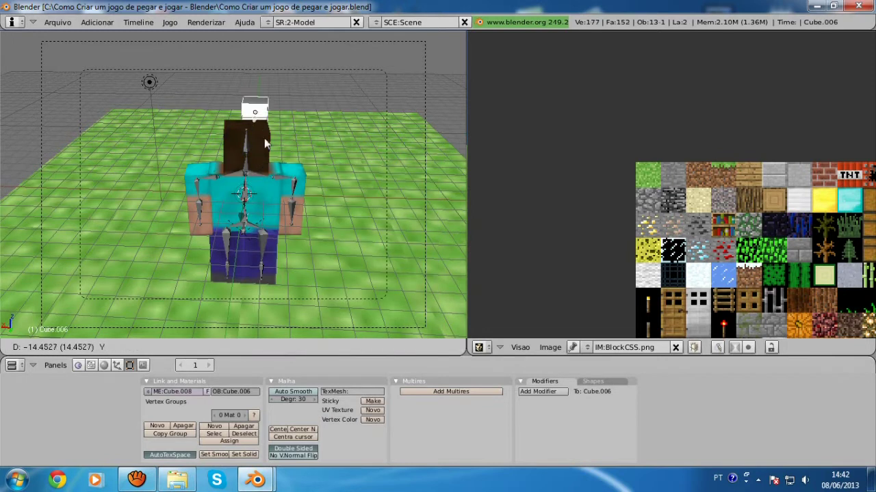
{"action": "left_click", "coordinate": [266, 129]}
In Edit Mode, reset the cube's UVs to the full BlockCSS atlas and roughly shrink them.
{"action": "key", "text": "space"}
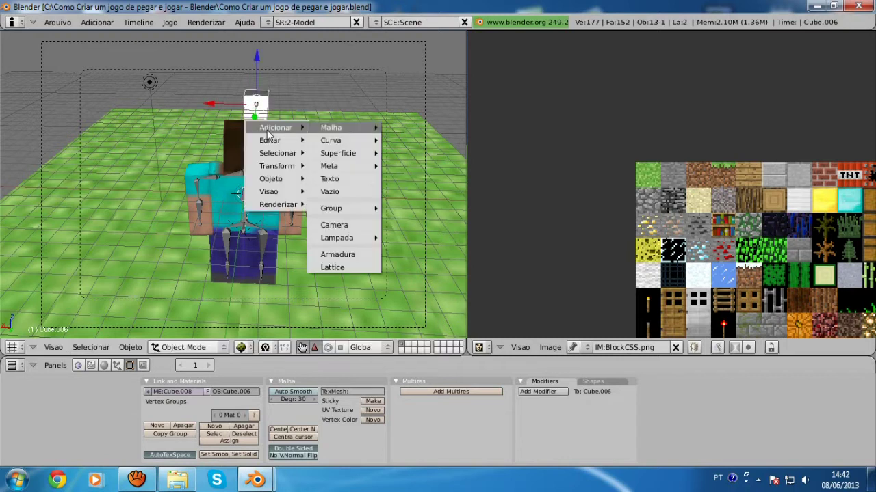
{"action": "key", "text": "Tab"}
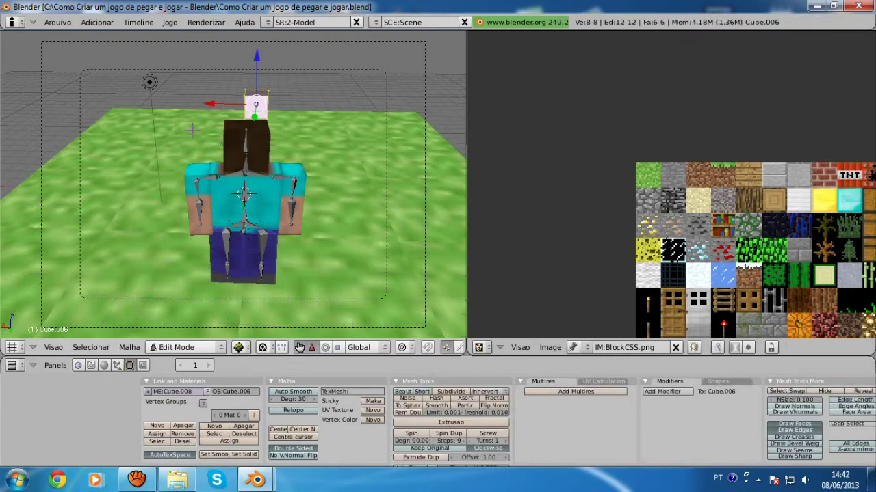
{"action": "key", "text": "u"}
{"action": "left_click", "coordinate": [157, 131]}
{"action": "key", "text": "s"}
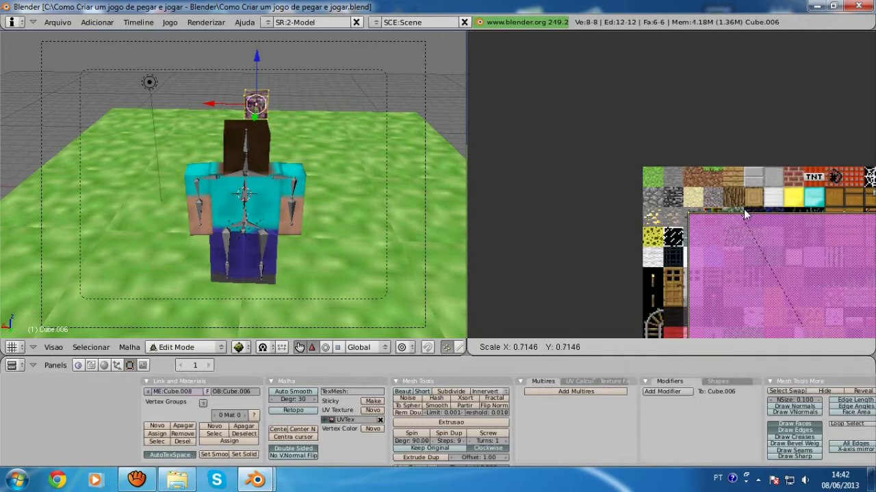
{"action": "key", "text": "g"}
{"action": "left_click", "coordinate": [723, 116]}
{"action": "scroll", "coordinate": [768, 181], "scroll_direction": "up", "scroll_amount": 2}
{"action": "scroll", "coordinate": [634, 189], "scroll_direction": "up", "scroll_amount": 1}
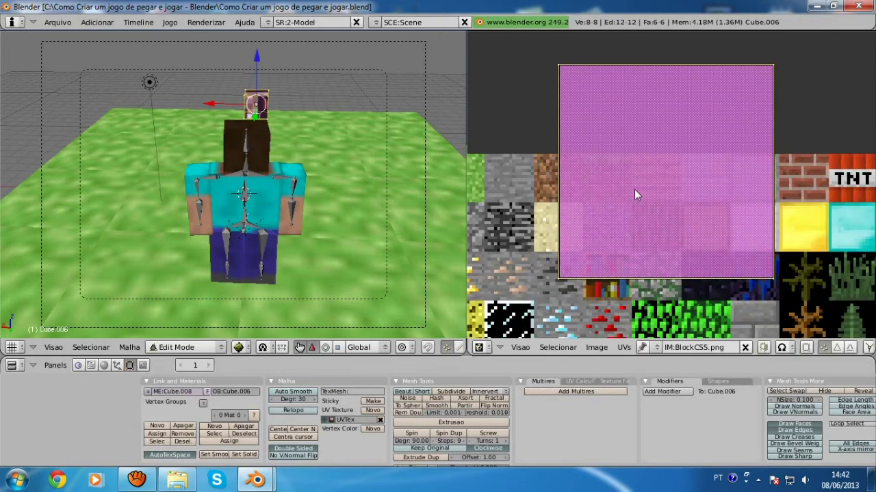
{"action": "scroll", "coordinate": [684, 188], "scroll_direction": "up", "scroll_amount": 3}
Scale and move the UV face until it covers the wooden plank tile.
{"action": "key", "text": "s"}
{"action": "left_click", "coordinate": [693, 187]}
{"action": "key", "text": "g"}
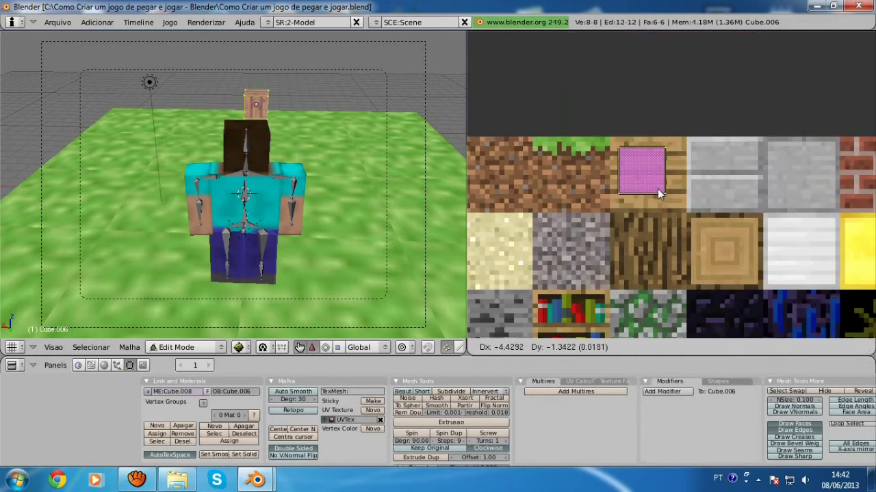
{"action": "left_click", "coordinate": [679, 191]}
{"action": "key", "text": "s"}
{"action": "left_click", "coordinate": [686, 199]}
{"action": "key", "text": "g"}
{"action": "left_click", "coordinate": [687, 198]}
Return to Object Mode and play-test the game with the wooden box, then stop it.
{"action": "key", "text": "Tab"}
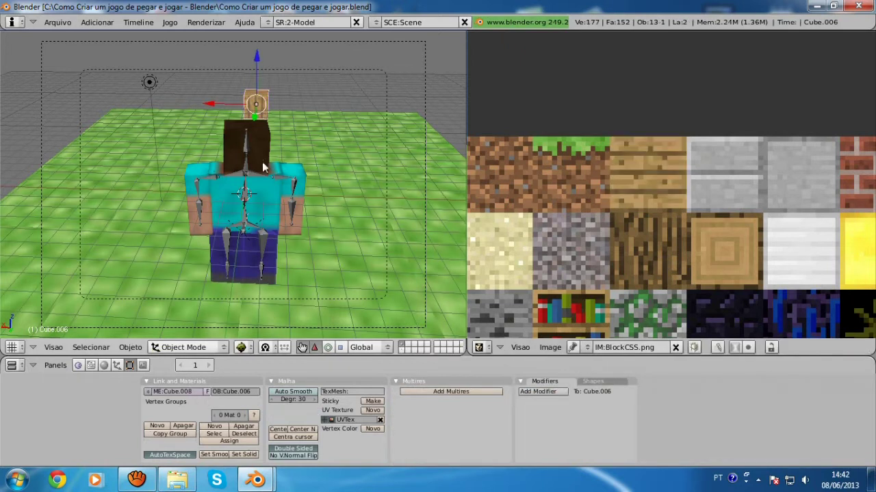
{"action": "key", "text": "p"}
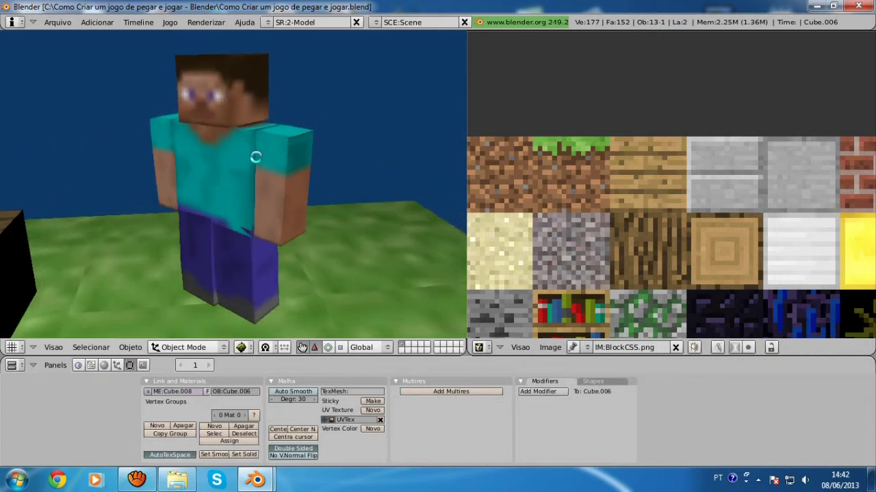
{"action": "key", "text": "Escape"}
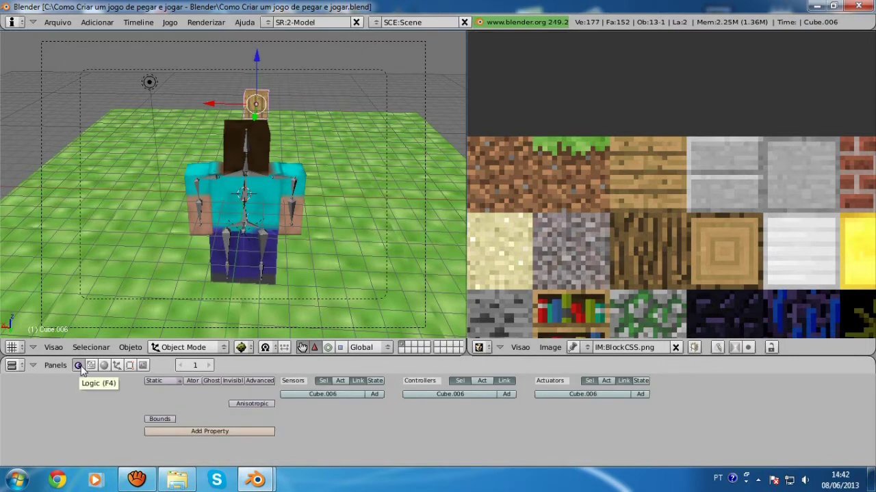
Make the box a Dynamic object with Box collision bounds.
{"action": "left_click", "coordinate": [151, 381]}
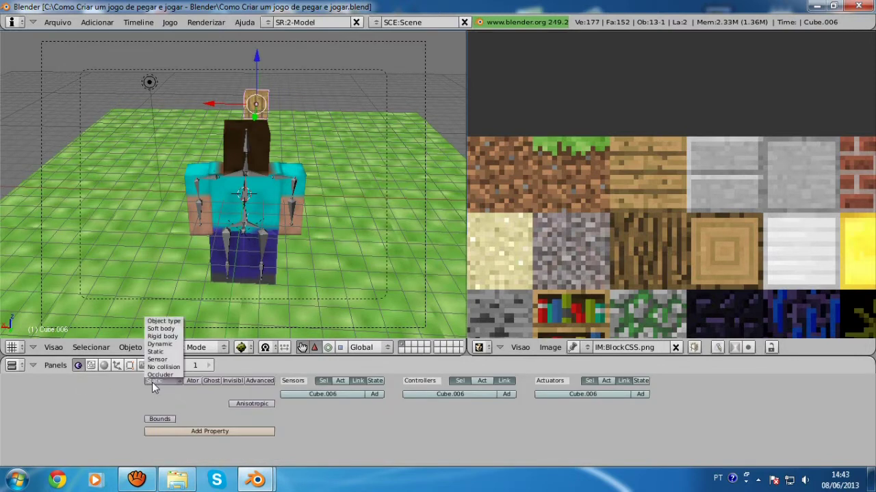
{"action": "left_click", "coordinate": [166, 349]}
{"action": "left_click", "coordinate": [159, 419]}
Save over the blend file and play-test the box dropping onto the grass.
{"action": "key", "text": "ctrl+w"}
{"action": "left_click", "coordinate": [238, 205]}
{"action": "key", "text": "p"}
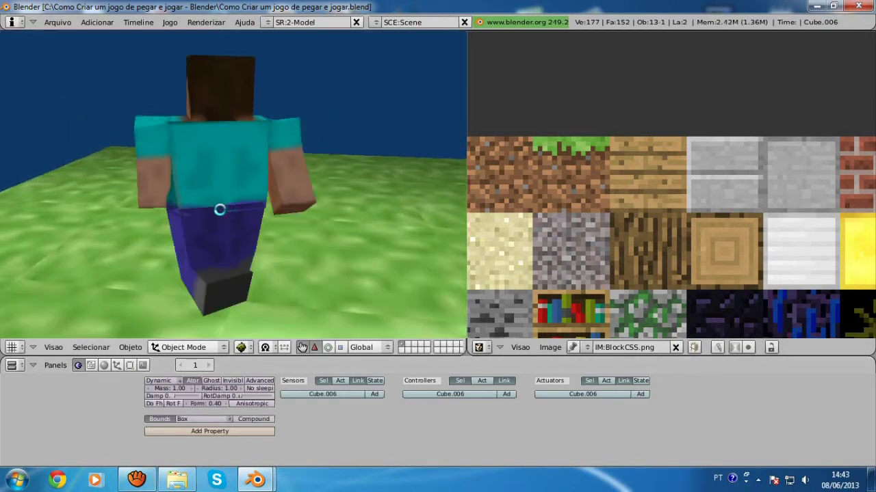
{"action": "key", "text": "Up"}
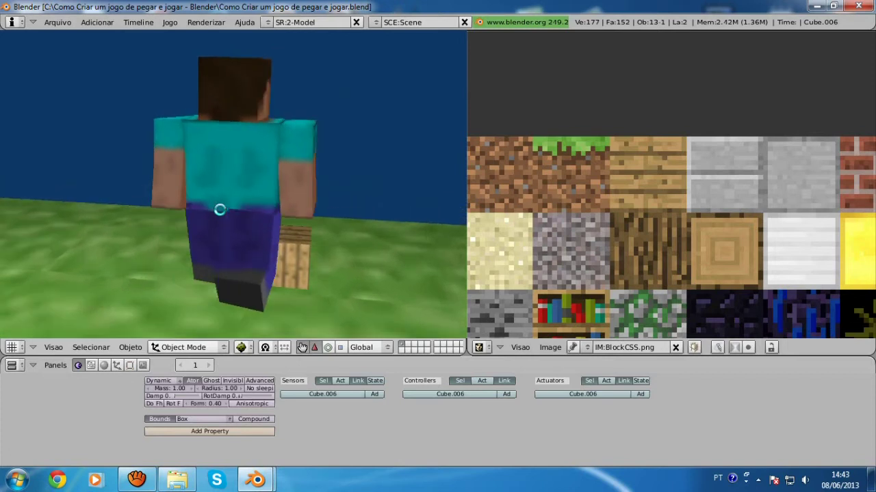
{"action": "key", "text": "Escape"}
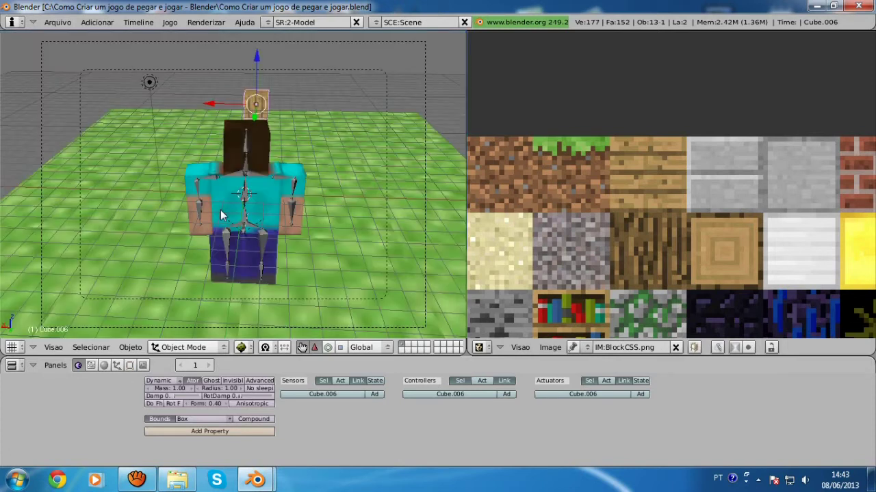
Select the camera, view through it, and send it to another layer, checking the layers.
{"action": "right_click", "coordinate": [425, 109]}
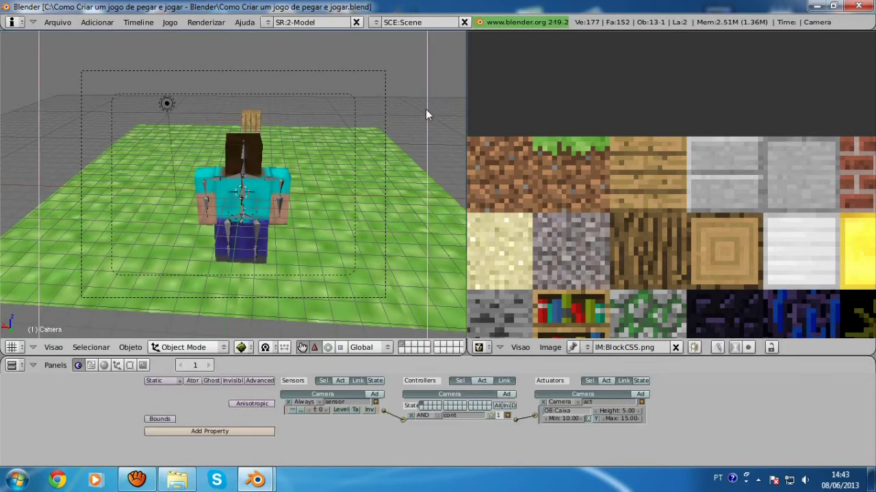
{"action": "key", "text": "KP_0"}
{"action": "scroll", "coordinate": [409, 132], "scroll_direction": "up", "scroll_amount": 3}
{"action": "key", "text": "m"}
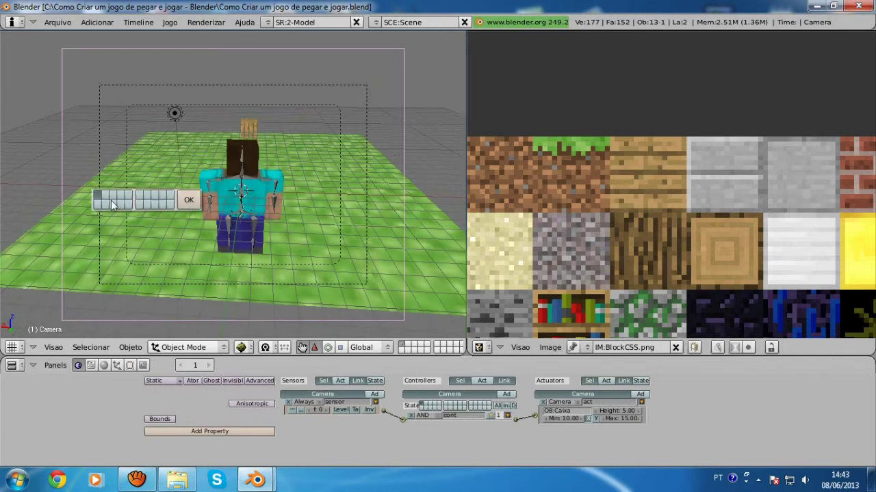
{"action": "left_click", "coordinate": [189, 203]}
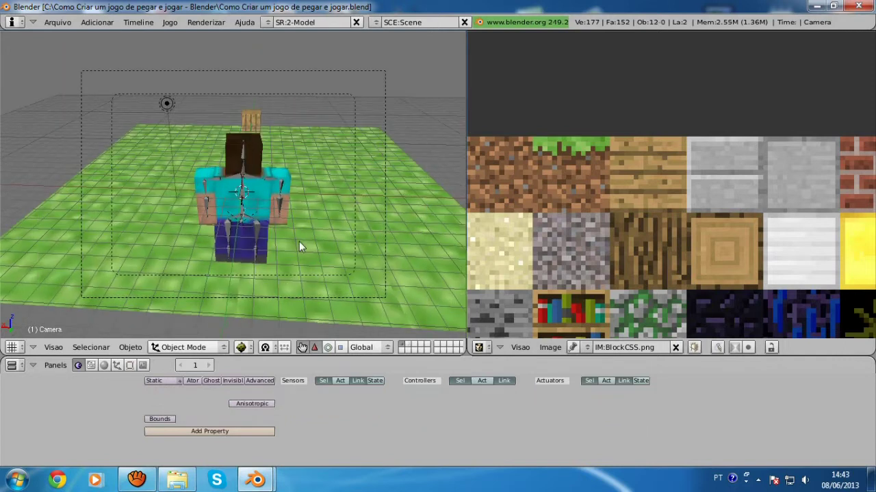
{"action": "left_click", "coordinate": [411, 346]}
{"action": "scroll", "coordinate": [253, 193], "scroll_direction": "down", "scroll_amount": 2}
{"action": "scroll", "coordinate": [253, 194], "scroll_direction": "up", "scroll_amount": 2}
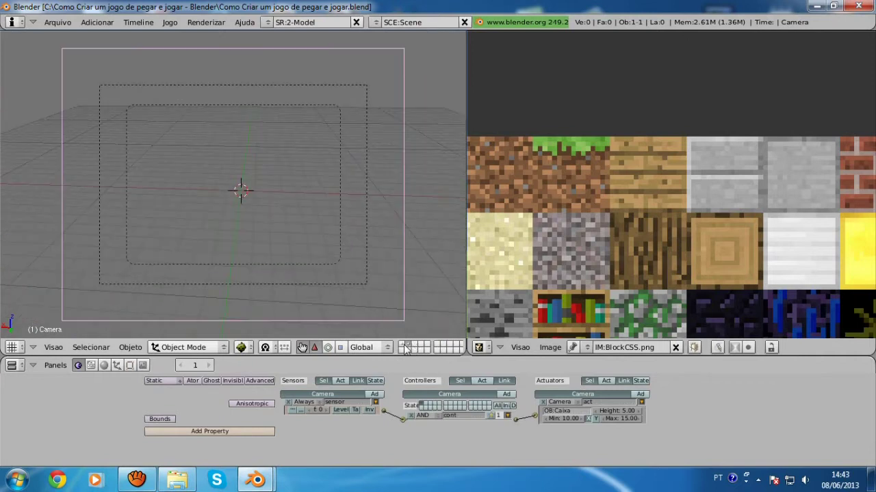
{"action": "left_click", "coordinate": [404, 347]}
{"action": "left_click", "coordinate": [410, 347]}
Move the camera onto its own layer and display only that layer.
{"action": "key", "text": "m"}
{"action": "left_click", "coordinate": [249, 191]}
{"action": "left_click", "coordinate": [324, 194]}
{"action": "key", "text": "m"}
{"action": "left_click", "coordinate": [394, 300]}
{"action": "left_click", "coordinate": [403, 347]}
{"action": "scroll", "coordinate": [403, 348], "scroll_direction": "down", "scroll_amount": 2}
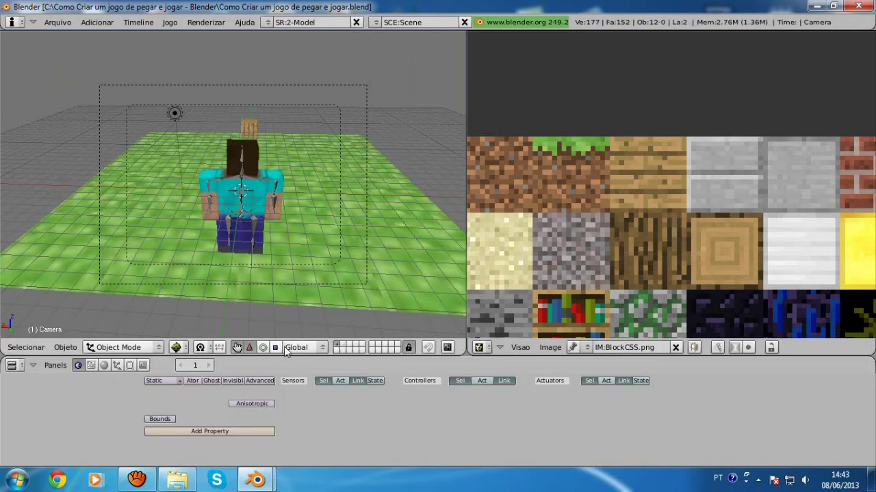
{"action": "left_click", "coordinate": [344, 349]}
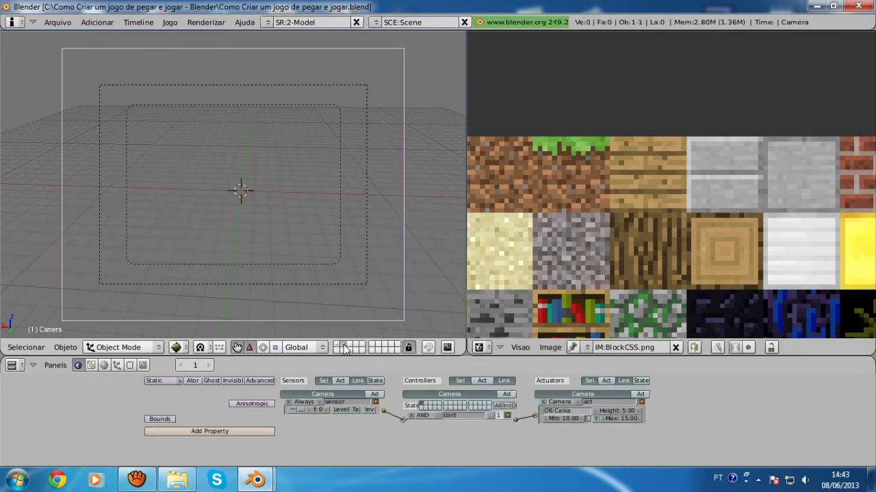
Add a new plane on the camera layer and move it into position in side view.
{"action": "key", "text": "KP_0"}
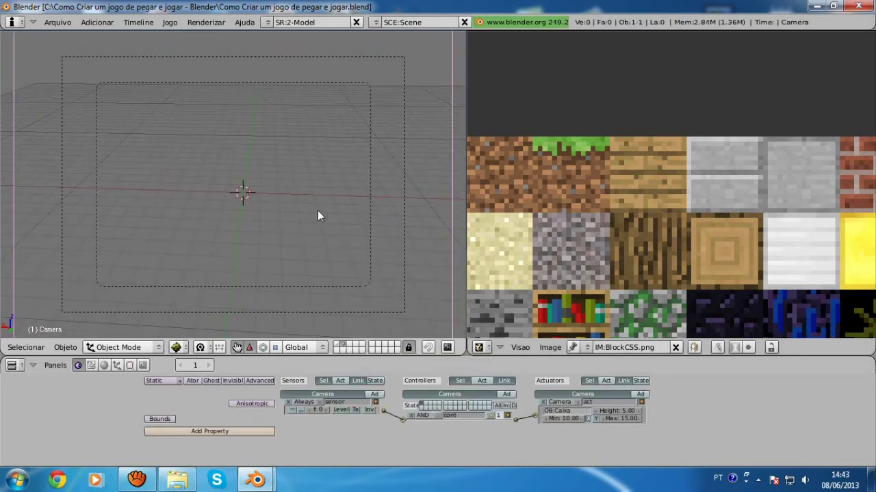
{"action": "key", "text": "space"}
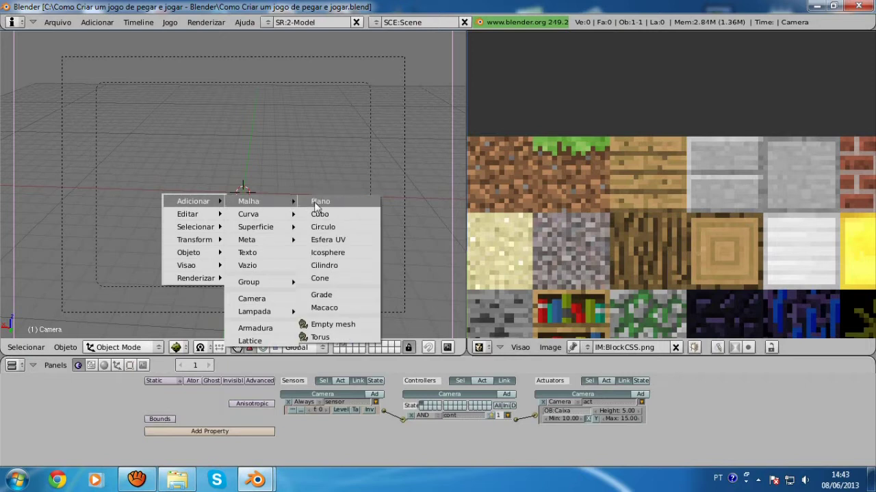
{"action": "mouse_move", "coordinate": [249, 201]}
{"action": "left_click", "coordinate": [314, 201]}
{"action": "key", "text": "KP_3"}
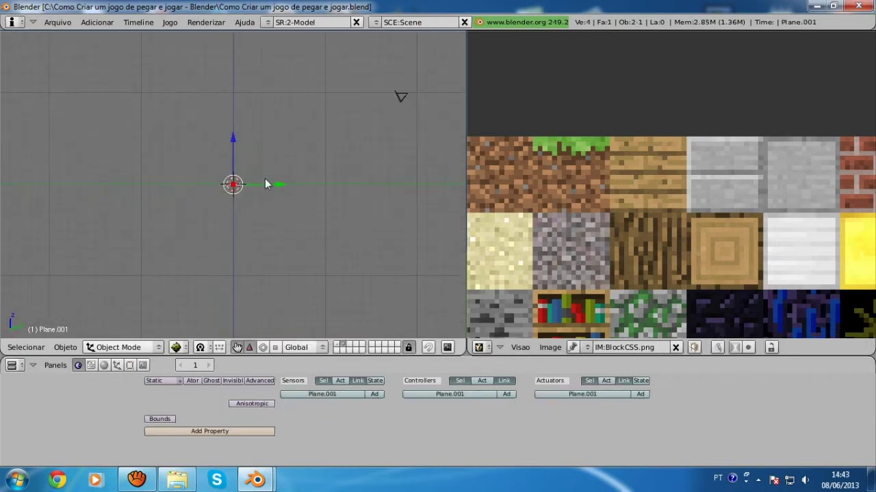
{"action": "key", "text": "ctrl+KP_8"}
{"action": "key", "text": "g"}
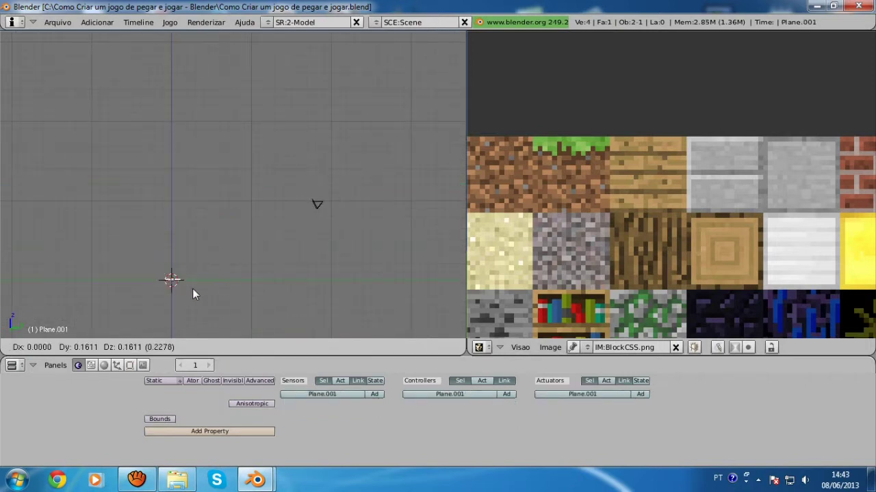
{"action": "left_click", "coordinate": [334, 216]}
{"action": "key", "text": "ctrl+KP_6"}
{"action": "middle_click_drag", "start_coordinate": [334, 216], "coordinate": [215, 240]}
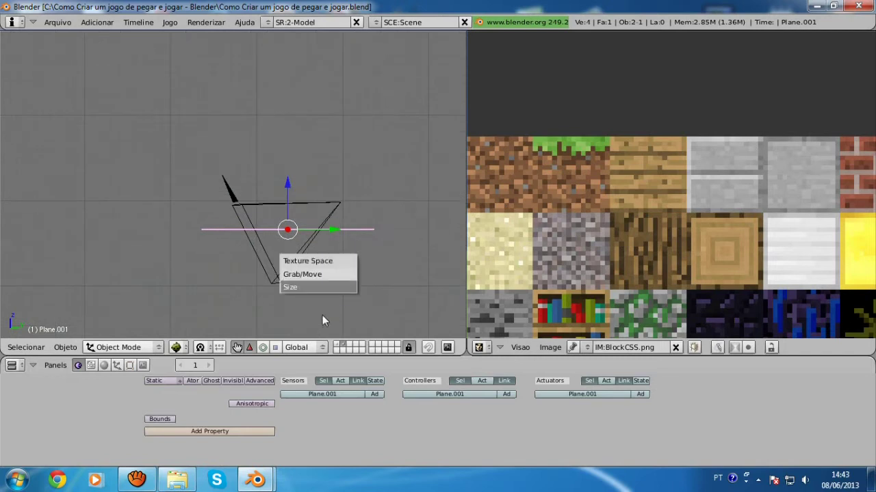
Rotate the plane upright and reposition it in front view before the camera.
{"action": "key", "text": "r"}
{"action": "left_click", "coordinate": [335, 281]}
{"action": "key", "text": "s"}
{"action": "right_click", "coordinate": [295, 245]}
{"action": "key", "text": "KP_1"}
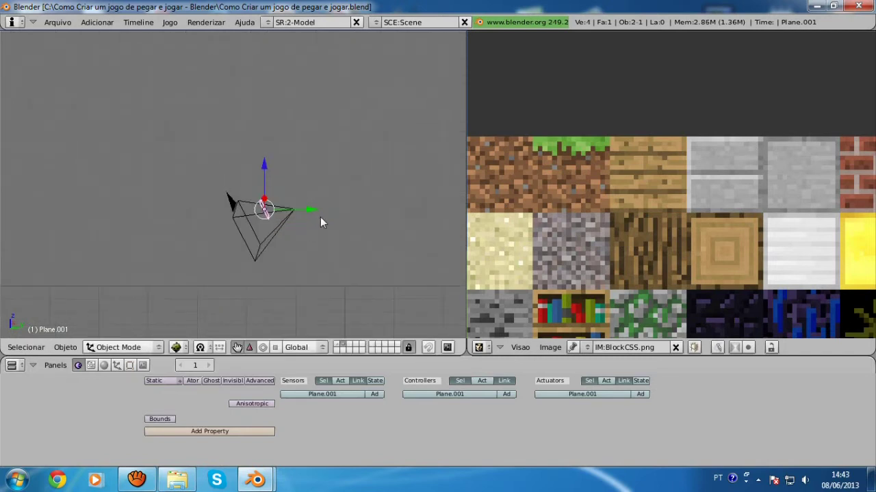
{"action": "key", "text": "g"}
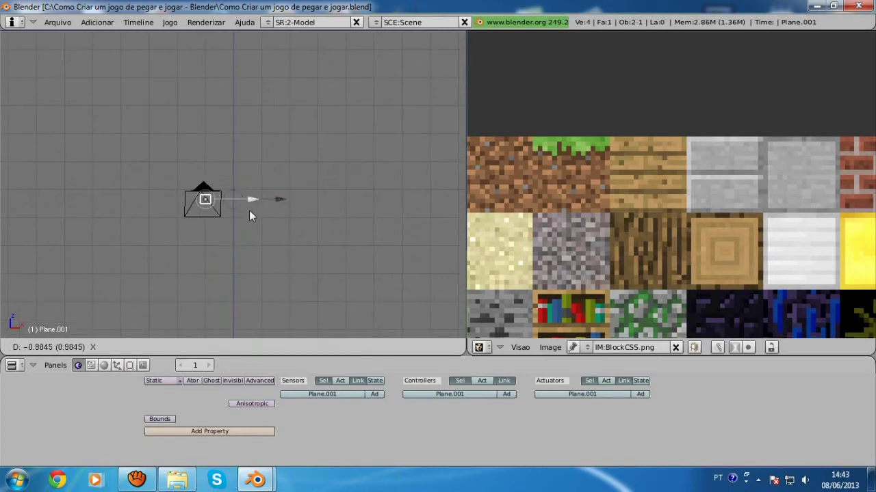
{"action": "left_click", "coordinate": [249, 211]}
{"action": "key", "text": "KP_0"}
{"action": "scroll", "coordinate": [255, 216], "scroll_direction": "up", "scroll_amount": 3}
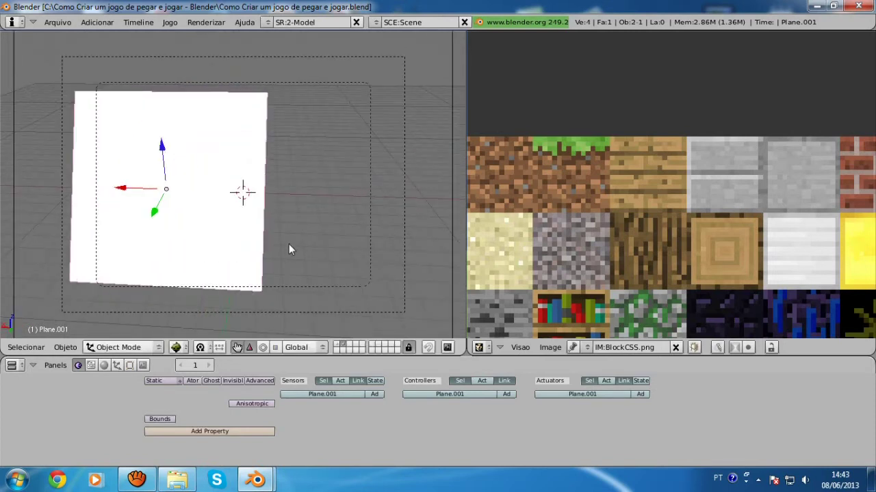
Rotate the plane slightly about Z, shrink it, and enter Edit Mode.
{"action": "key", "text": "r"}
{"action": "key", "text": "z"}
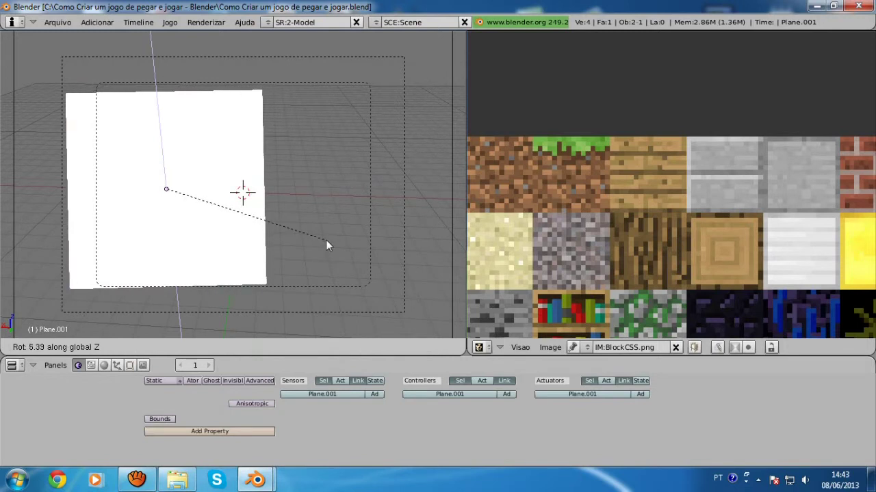
{"action": "left_click", "coordinate": [318, 246]}
{"action": "key", "text": "s"}
{"action": "left_click", "coordinate": [348, 284]}
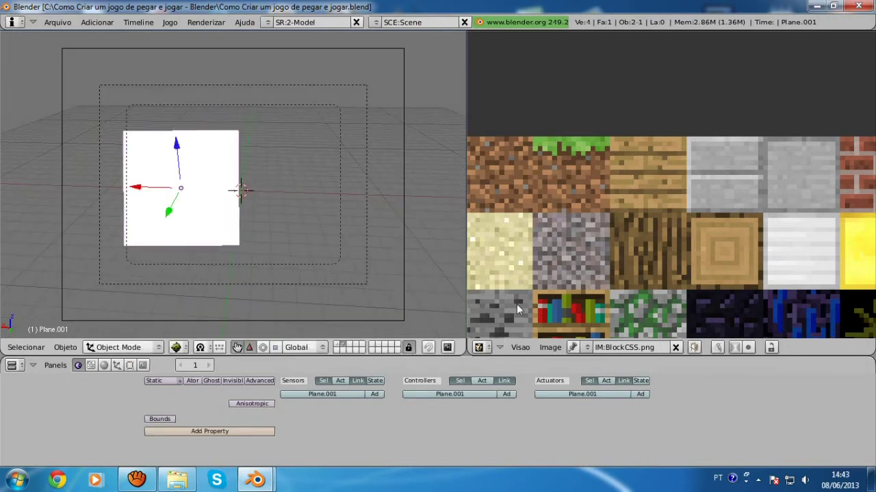
{"action": "key", "text": "Tab"}
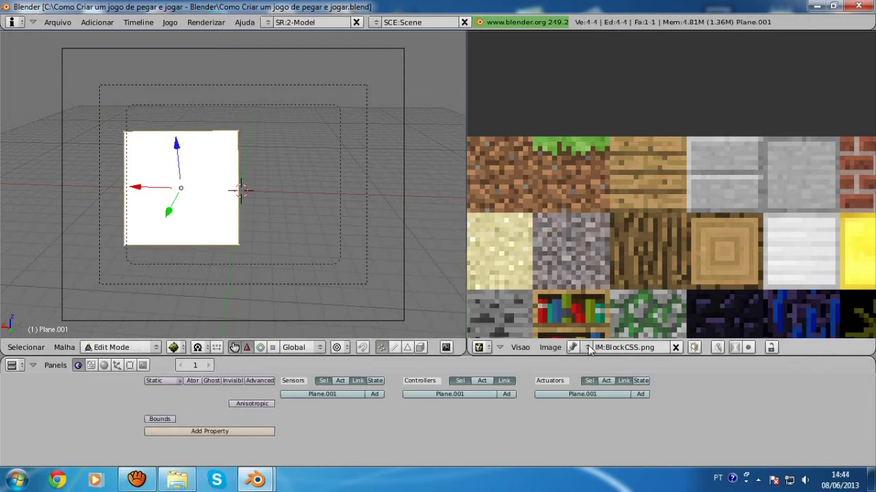
Display the fonte.tga image, unwrap the plane and move its UV square onto the @ character.
{"action": "left_click", "coordinate": [587, 348]}
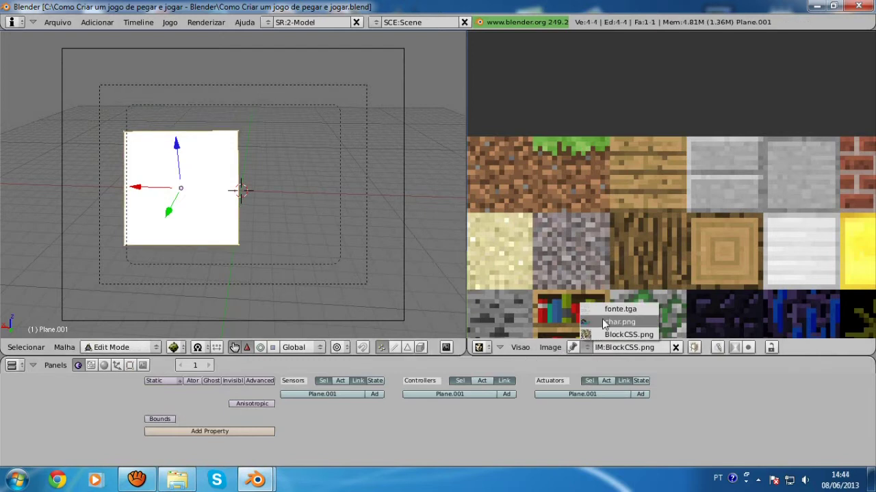
{"action": "left_click", "coordinate": [620, 309]}
{"action": "scroll", "coordinate": [537, 228], "scroll_direction": "down", "scroll_amount": 3}
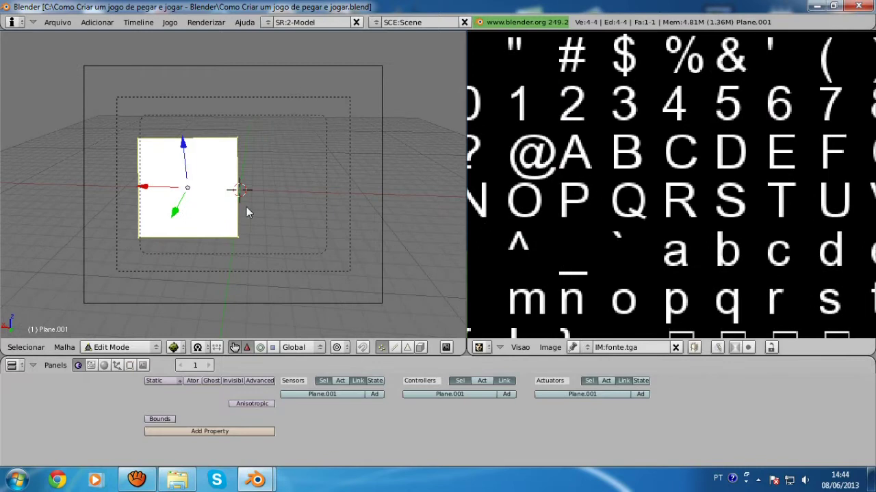
{"action": "key", "text": "u"}
{"action": "left_click", "coordinate": [226, 172]}
{"action": "scroll", "coordinate": [670, 205], "scroll_direction": "down", "scroll_amount": 1}
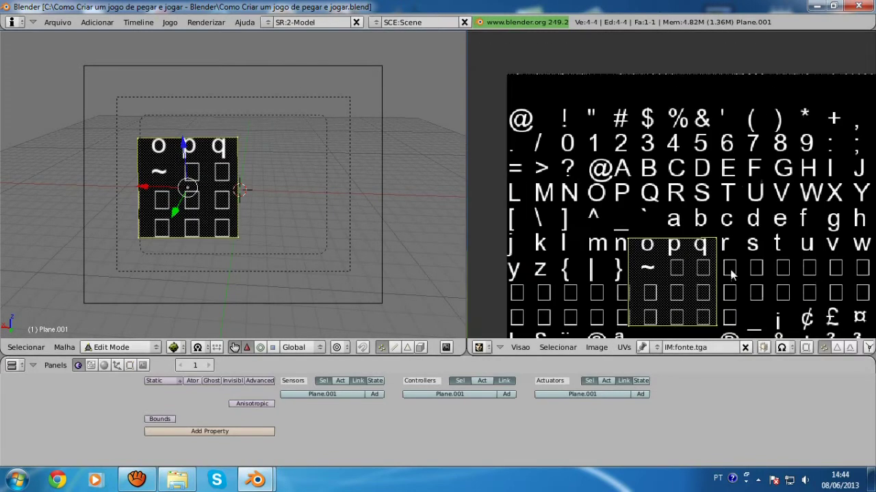
{"action": "key", "text": "g"}
{"action": "left_click", "coordinate": [540, 137]}
{"action": "scroll", "coordinate": [663, 177], "scroll_direction": "up", "scroll_amount": 2}
{"action": "scroll", "coordinate": [664, 178], "scroll_direction": "up", "scroll_amount": 2}
{"action": "scroll", "coordinate": [663, 178], "scroll_direction": "up", "scroll_amount": 2}
Scale and move the UV square repeatedly to fit tightly around the @ glyph.
{"action": "key", "text": "s"}
{"action": "left_click", "coordinate": [715, 246]}
{"action": "key", "text": "s"}
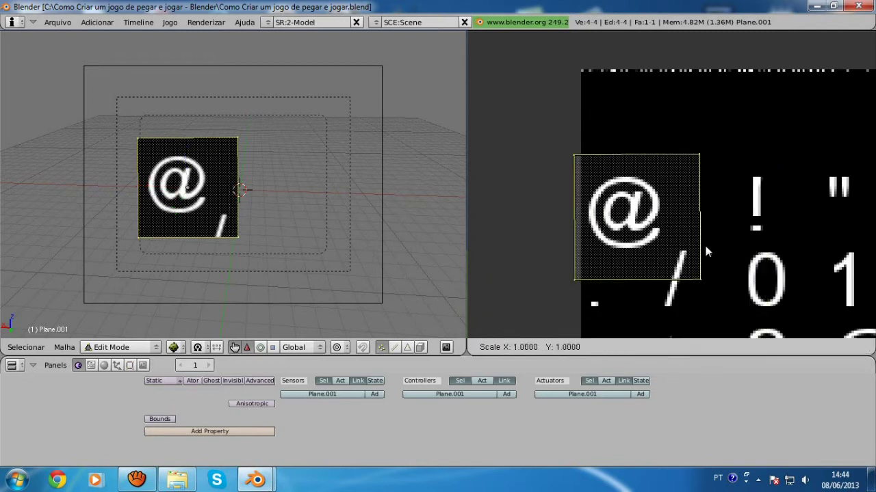
{"action": "left_click", "coordinate": [687, 240]}
{"action": "key", "text": "g"}
{"action": "left_click", "coordinate": [674, 237]}
{"action": "key", "text": "s"}
{"action": "left_click", "coordinate": [664, 240]}
{"action": "key", "text": "g"}
{"action": "left_click", "coordinate": [662, 246]}
{"action": "scroll", "coordinate": [662, 246], "scroll_direction": "up", "scroll_amount": 2}
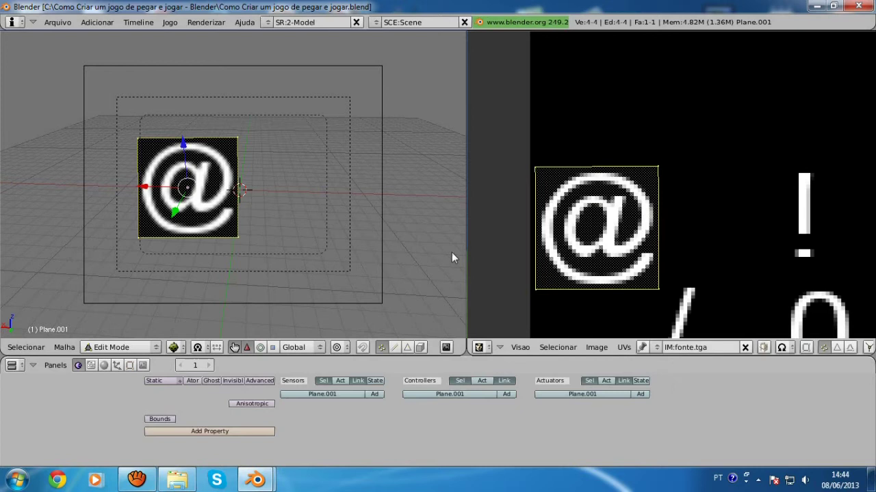
{"action": "key", "text": "Tab"}
{"action": "key", "text": "Tab"}
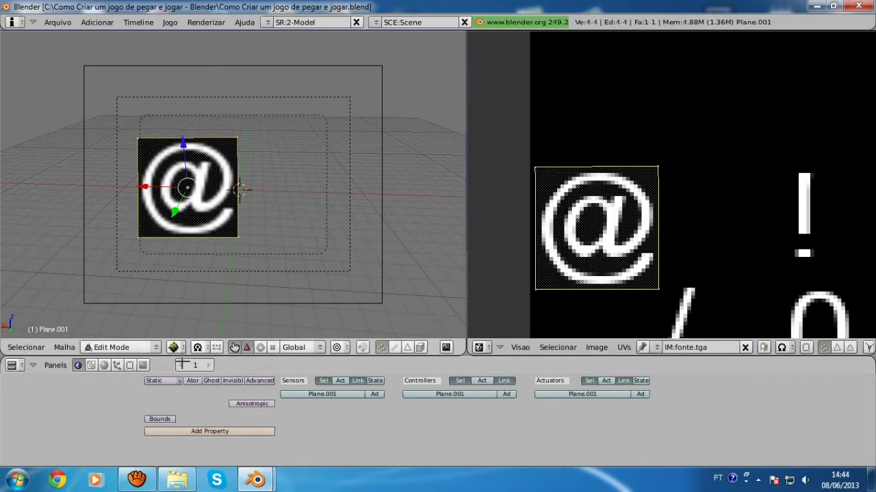
Enable Tex, Twosid and Texto on the plane's face with Clip Alpha blending.
{"action": "left_click", "coordinate": [130, 365]}
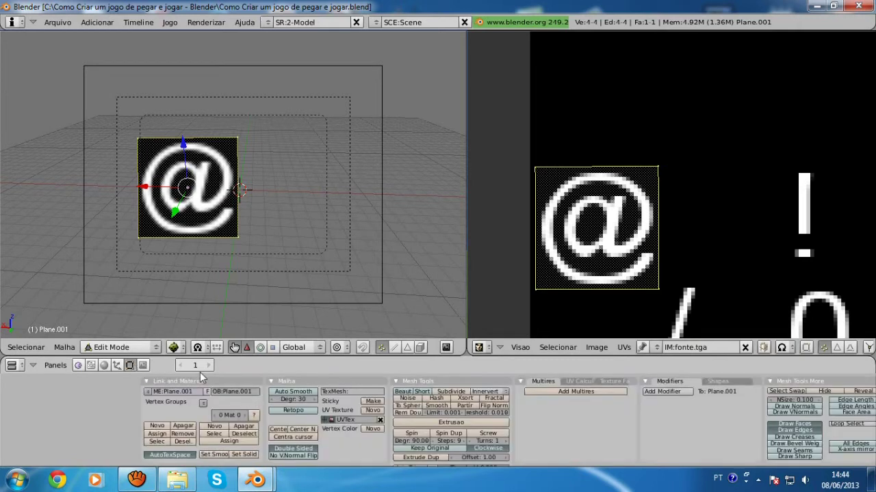
{"action": "left_click", "coordinate": [613, 381]}
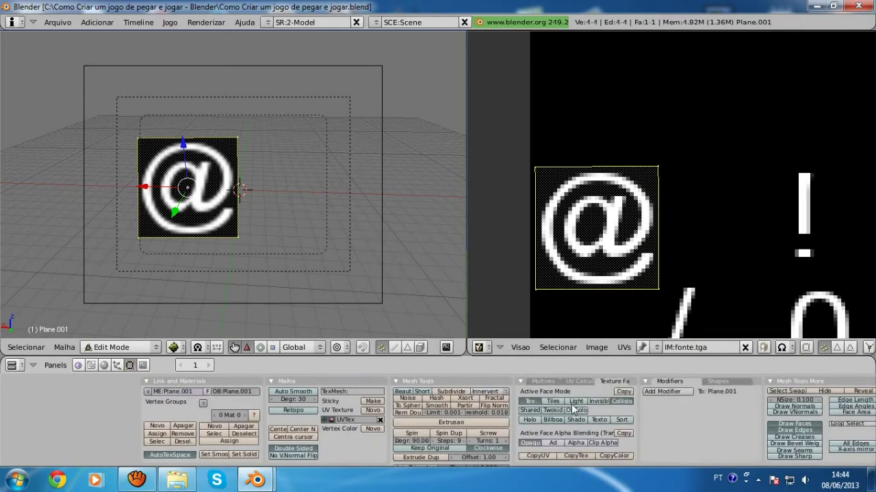
{"action": "left_click", "coordinate": [530, 403]}
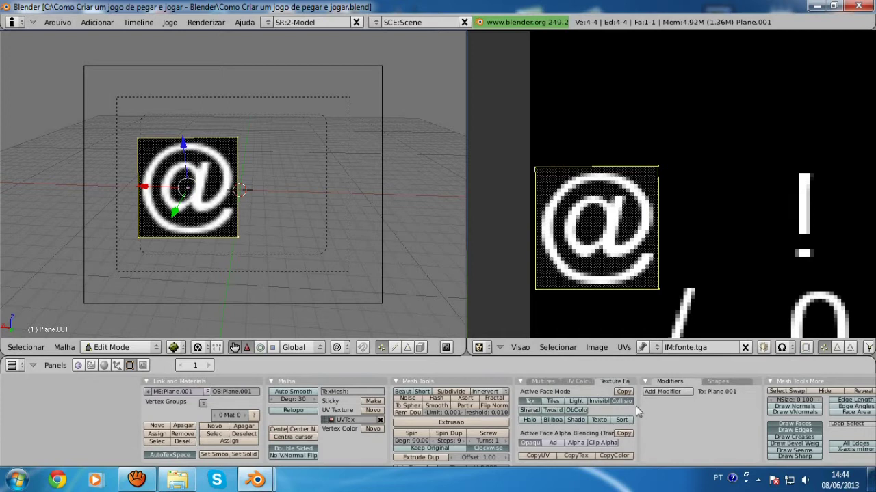
{"action": "left_click", "coordinate": [549, 411]}
{"action": "left_click", "coordinate": [593, 420]}
{"action": "left_click", "coordinate": [600, 442]}
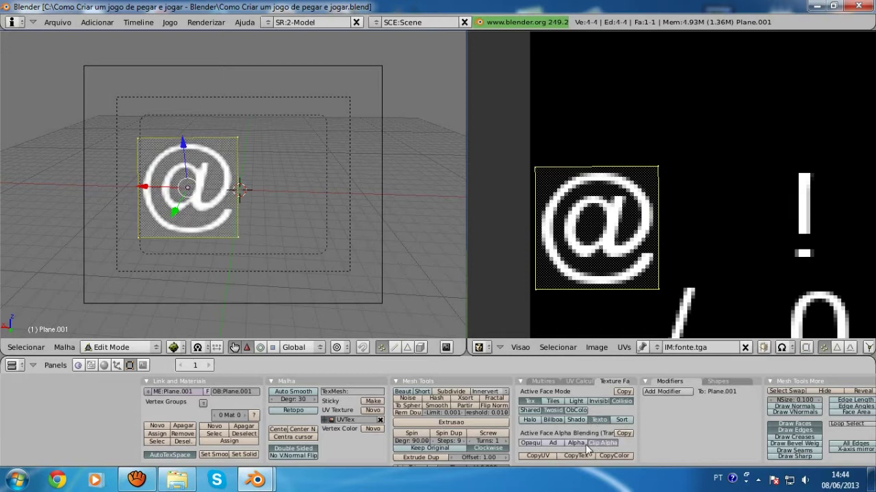
{"action": "scroll", "coordinate": [254, 296], "scroll_direction": "up", "scroll_amount": 1}
{"action": "scroll", "coordinate": [254, 297], "scroll_direction": "up", "scroll_amount": 2}
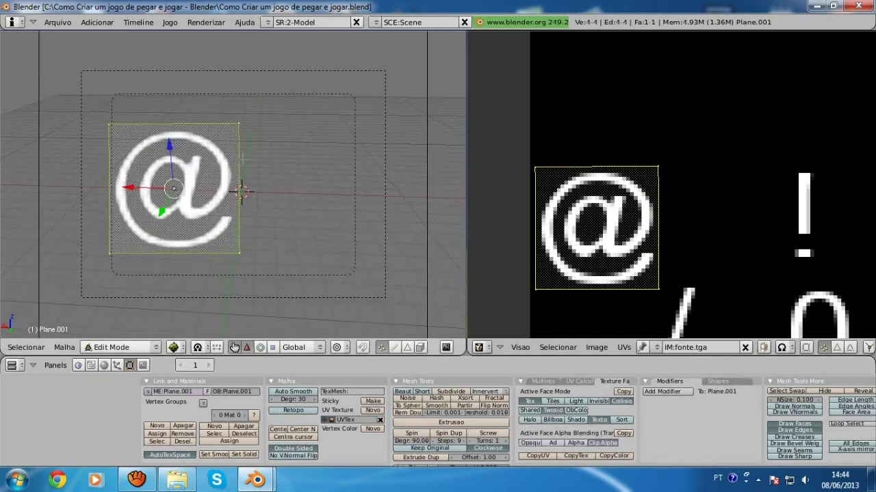
{"action": "left_click", "coordinate": [605, 420]}
Back in Object Mode, add a game property to the plane named Text.
{"action": "key", "text": "Tab"}
{"action": "left_click", "coordinate": [78, 365]}
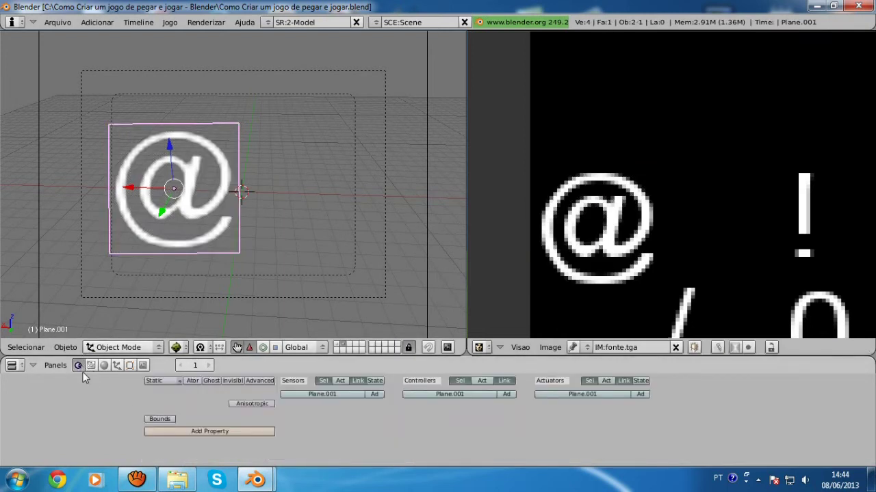
{"action": "left_click", "coordinate": [193, 431]}
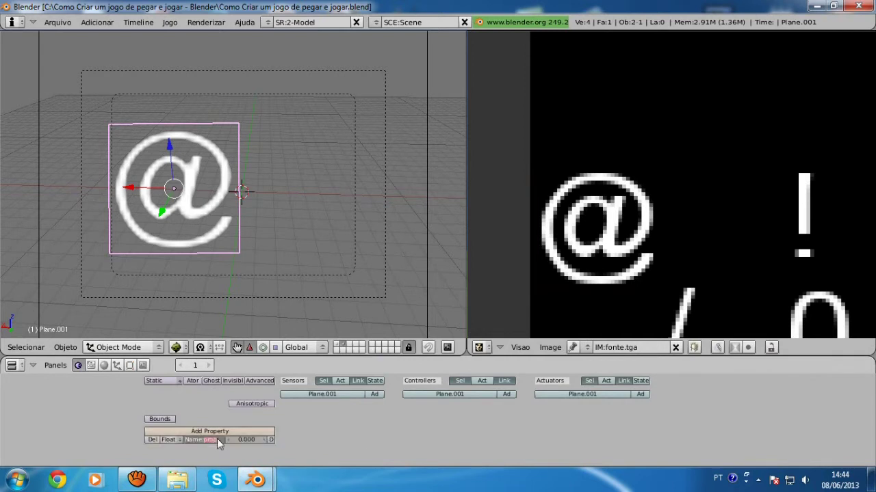
{"action": "type", "text": "xt"}
{"action": "key", "text": "Return"}
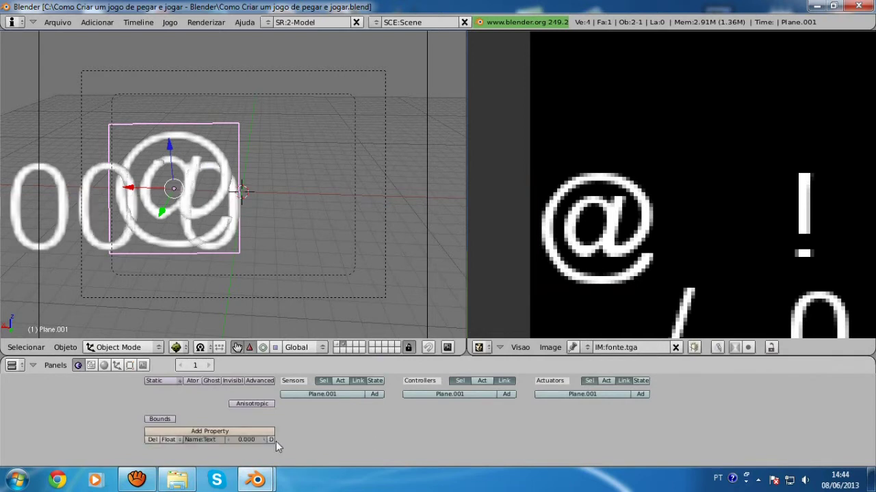
Drag the Text property's float value to 43.441 and reselect the @ plane.
{"action": "scroll", "coordinate": [200, 250], "scroll_direction": "down", "scroll_amount": 2}
{"action": "scroll", "coordinate": [266, 219], "scroll_direction": "up", "scroll_amount": 1}
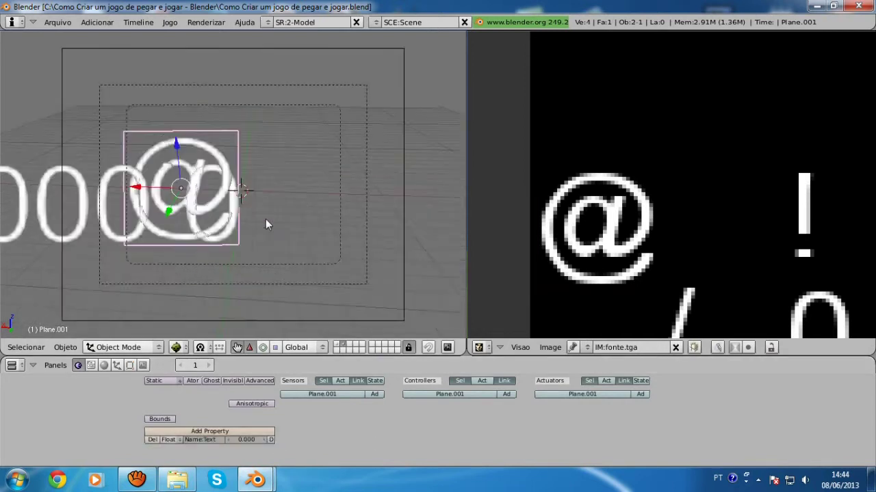
{"action": "scroll", "coordinate": [266, 219], "scroll_direction": "down", "scroll_amount": 3}
{"action": "scroll", "coordinate": [265, 218], "scroll_direction": "up", "scroll_amount": 2}
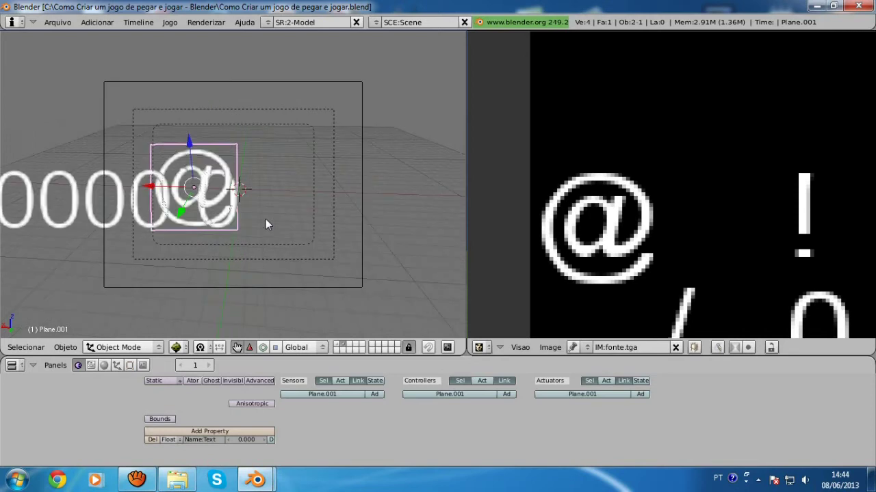
{"action": "left_click_drag", "start_coordinate": [247, 446], "coordinate": [313, 429]}
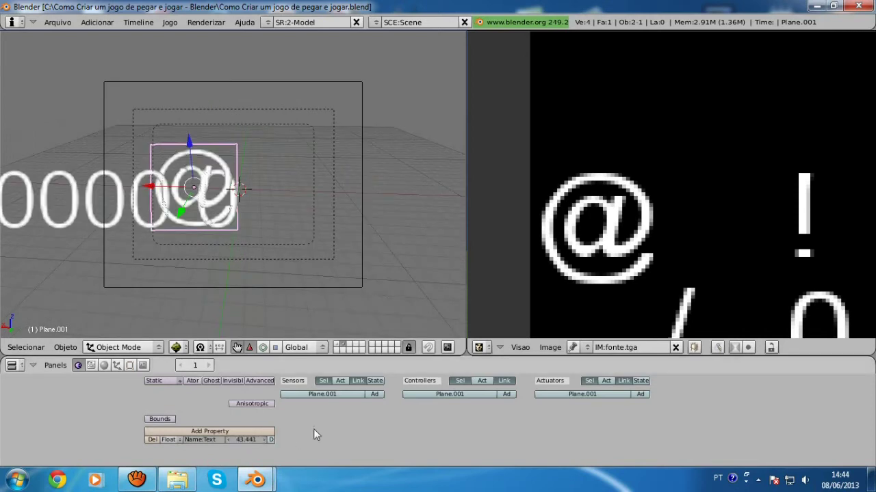
{"action": "right_click", "coordinate": [355, 203]}
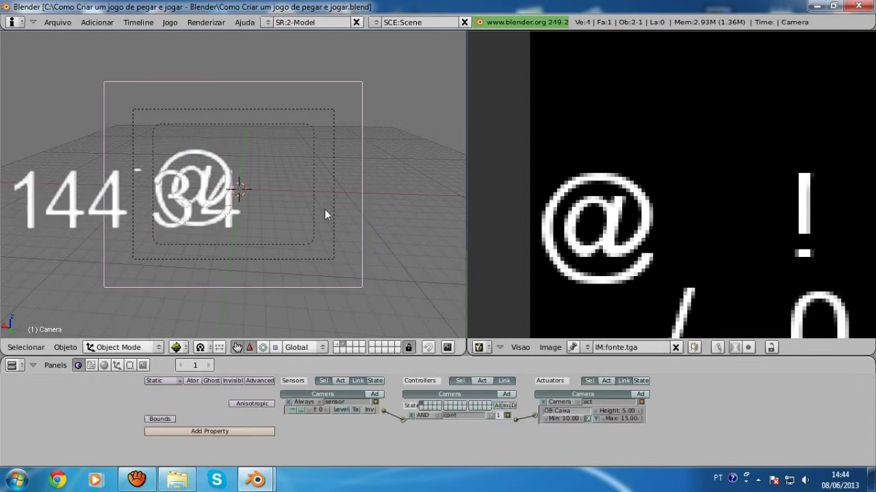
{"action": "right_click", "coordinate": [227, 197]}
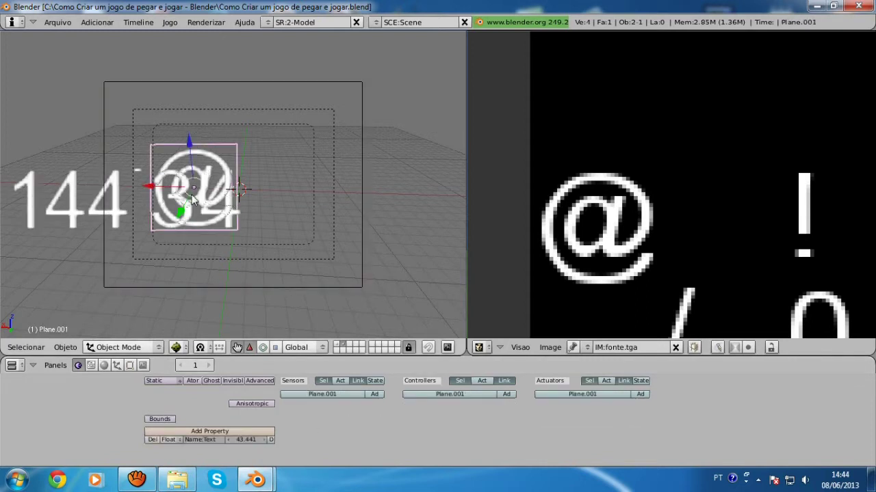
{"action": "scroll", "coordinate": [171, 240], "scroll_direction": "down", "scroll_amount": 1}
{"action": "scroll", "coordinate": [158, 214], "scroll_direction": "down", "scroll_amount": 2}
{"action": "scroll", "coordinate": [129, 201], "scroll_direction": "up", "scroll_amount": 1}
{"action": "scroll", "coordinate": [128, 200], "scroll_direction": "down", "scroll_amount": 1}
Mirror the plane's UVs along the Y axis in Edit Mode.
{"action": "scroll", "coordinate": [205, 212], "scroll_direction": "up", "scroll_amount": 1}
{"action": "key", "text": "Tab"}
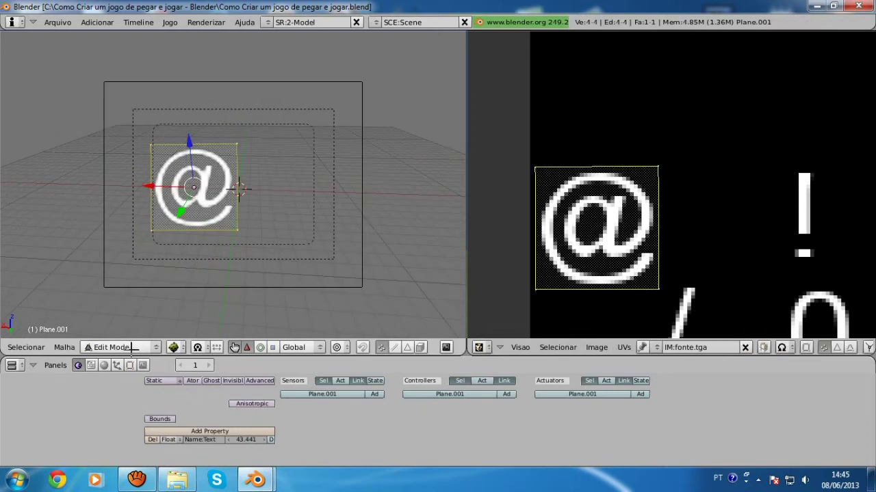
{"action": "key", "text": "ctrl+m"}
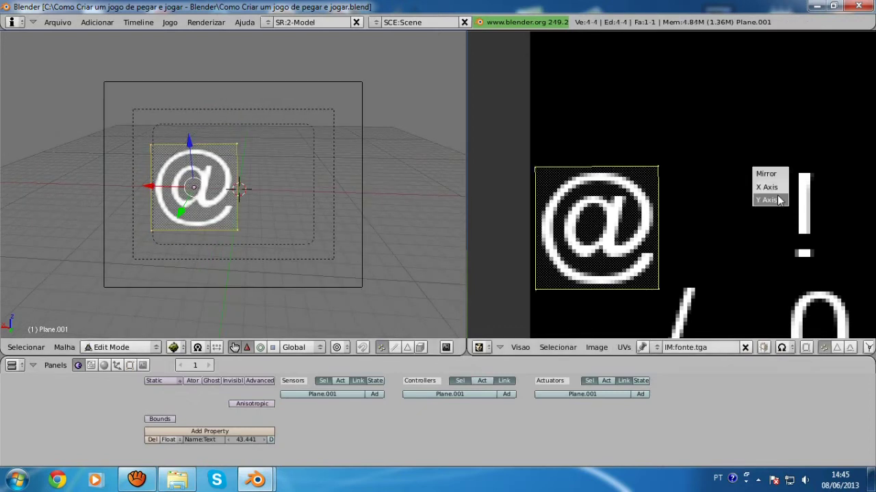
{"action": "left_click", "coordinate": [768, 188]}
{"action": "key", "text": "Tab"}
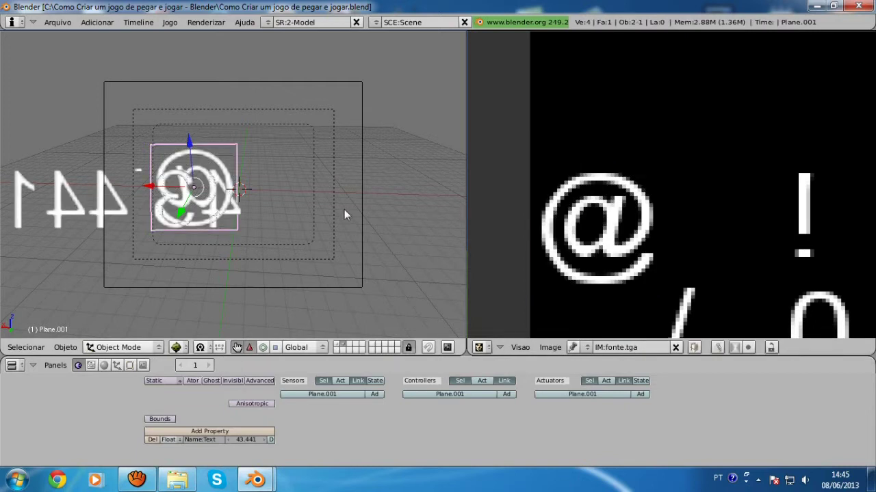
Flip the text plane along X with a -1 scale.
{"action": "scroll", "coordinate": [484, 216], "scroll_direction": "down", "scroll_amount": 2}
{"action": "scroll", "coordinate": [393, 208], "scroll_direction": "down", "scroll_amount": 3}
{"action": "key", "text": "s"}
{"action": "key", "text": "x"}
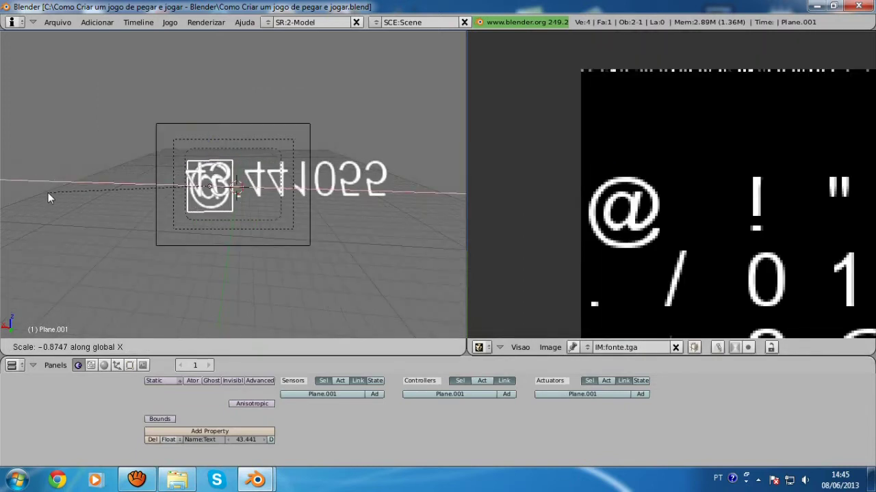
{"action": "left_click", "coordinate": [48, 192]}
Mirror the UVs along X so 43.441055 reads correctly.
{"action": "key", "text": "Tab"}
{"action": "scroll", "coordinate": [232, 184], "scroll_direction": "up", "scroll_amount": 2}
{"action": "key", "text": "m"}
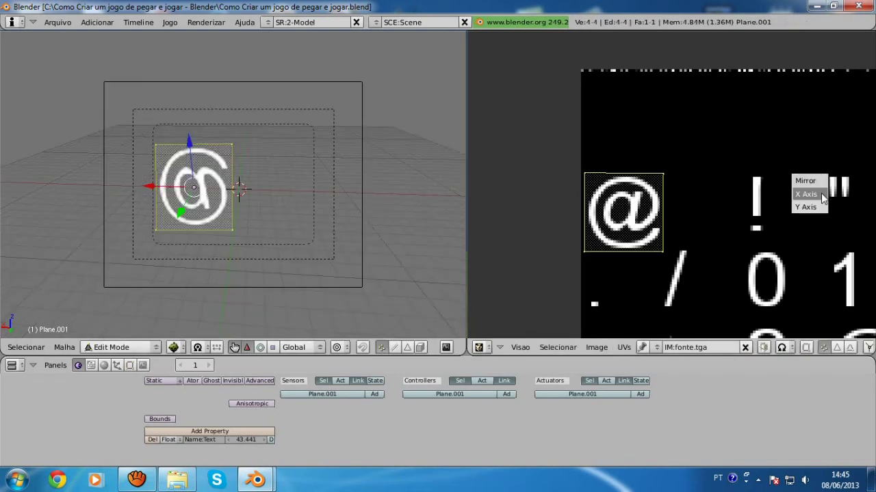
{"action": "left_click", "coordinate": [814, 206]}
{"action": "key", "text": "Tab"}
Shrink the number plane to a smaller size.
{"action": "scroll", "coordinate": [273, 208], "scroll_direction": "up", "scroll_amount": 2}
{"action": "key", "text": "s"}
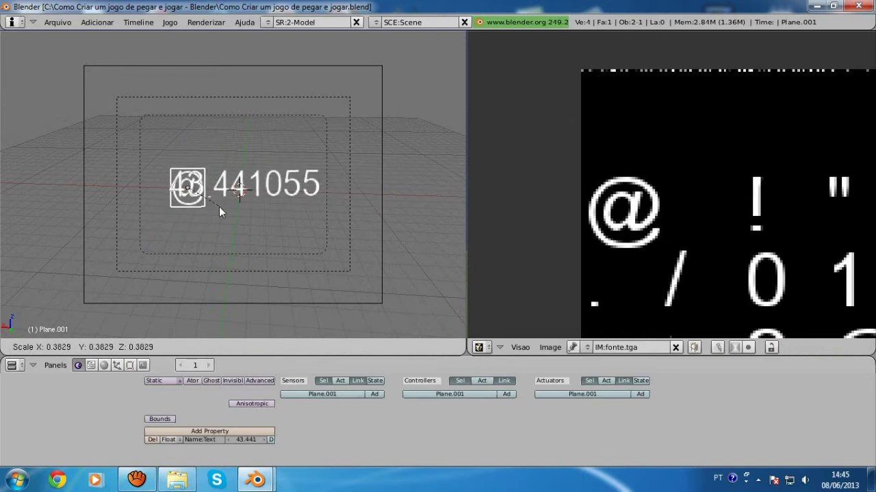
{"action": "left_click", "coordinate": [219, 206]}
{"action": "left_click", "coordinate": [167, 440]}
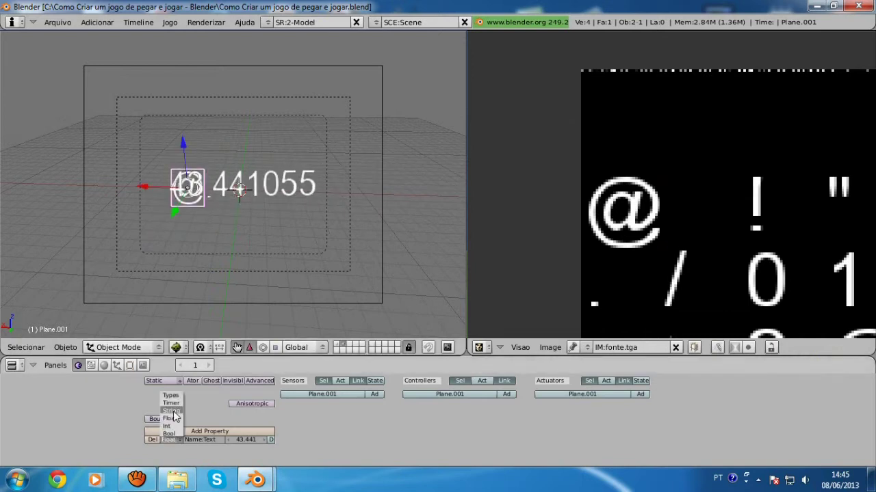
Make the Text property a String with the value 'Caixas:'.
{"action": "left_click", "coordinate": [171, 411]}
{"action": "scroll", "coordinate": [191, 207], "scroll_direction": "up", "scroll_amount": 1}
{"action": "scroll", "coordinate": [192, 207], "scroll_direction": "up", "scroll_amount": 1}
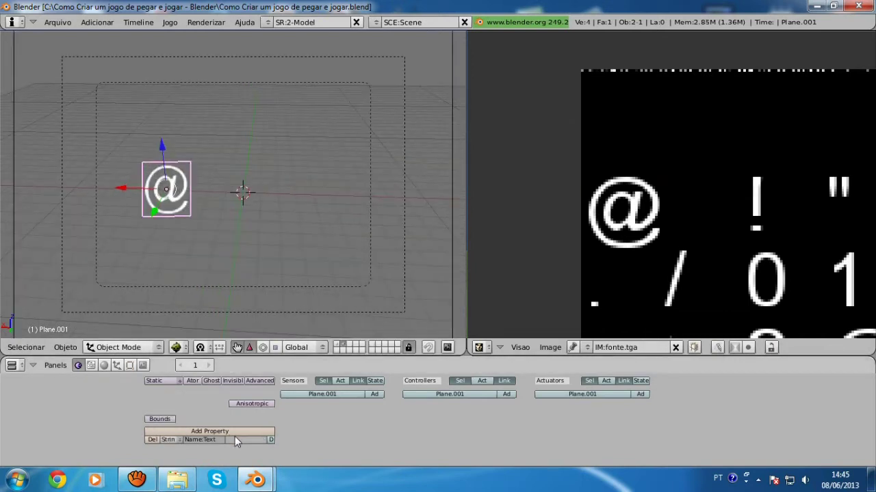
{"action": "type", "text": "Caixas:"}
{"action": "key", "text": "Return"}
Move and resize the Caixas: label up toward the top left.
{"action": "key", "text": "g"}
{"action": "left_click", "coordinate": [182, 125]}
{"action": "key", "text": "s"}
{"action": "left_click", "coordinate": [156, 117]}
{"action": "key", "text": "g"}
{"action": "left_click", "coordinate": [157, 117]}
{"action": "key", "text": "s"}
{"action": "left_click", "coordinate": [163, 122]}
Duplicate the label along X and make the copy's Text property an Int.
{"action": "key", "text": "shift+d"}
{"action": "key", "text": "x"}
{"action": "left_click", "coordinate": [231, 103]}
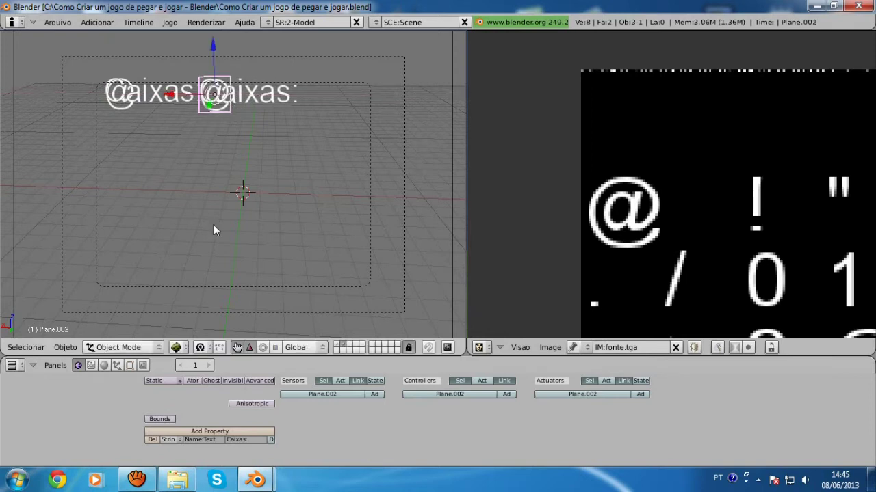
{"action": "left_click", "coordinate": [164, 439]}
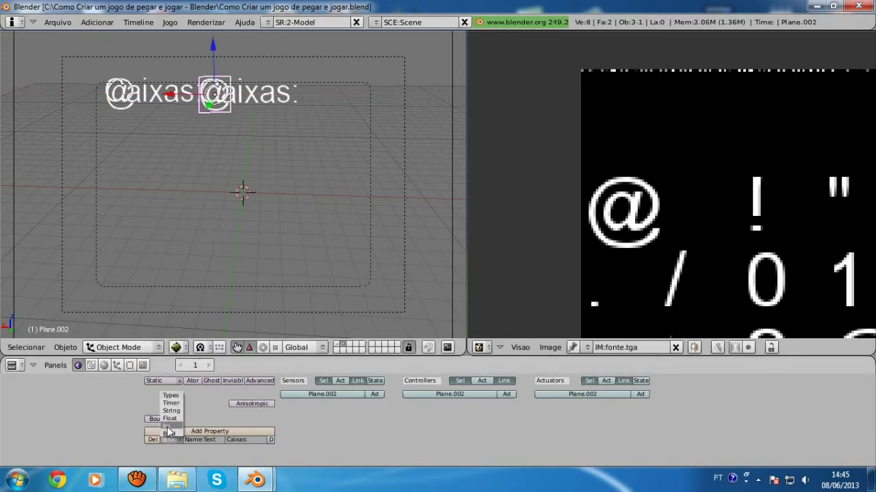
{"action": "left_click", "coordinate": [166, 426]}
{"action": "key", "text": "g"}
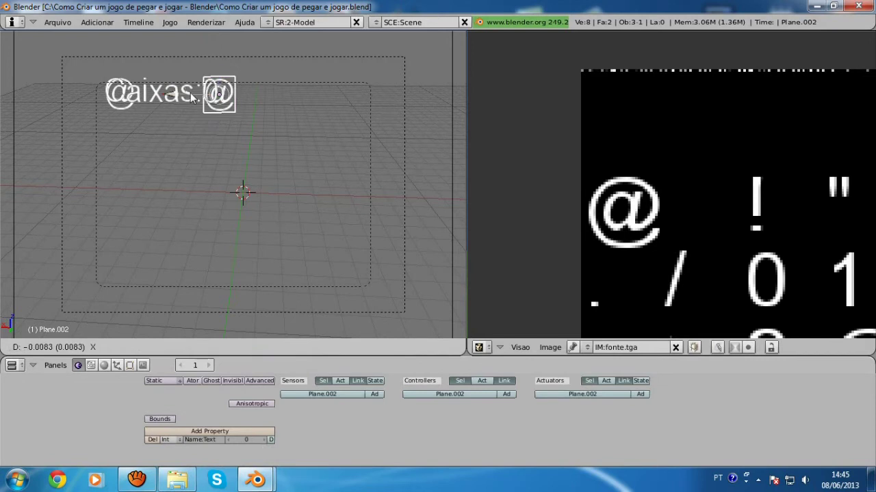
{"action": "left_click", "coordinate": [132, 103]}
{"action": "key", "text": "KP_0"}
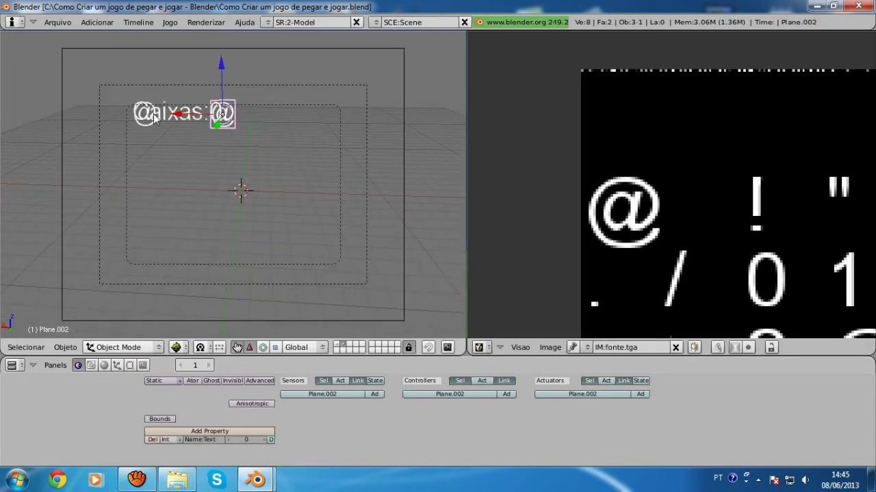
Parent both Caixas text planes to the camera.
{"action": "right_click", "coordinate": [145, 124], "text": "shift"}
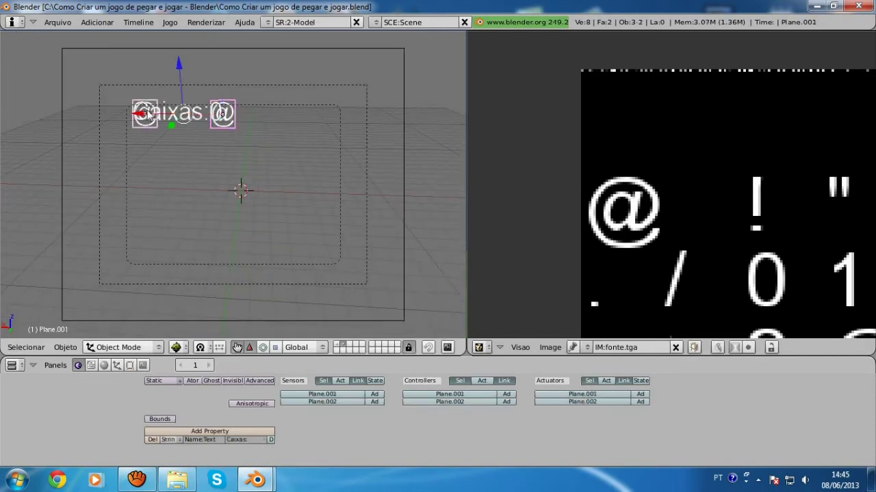
{"action": "right_click", "coordinate": [398, 154], "text": "shift"}
{"action": "key", "text": "ctrl+p"}
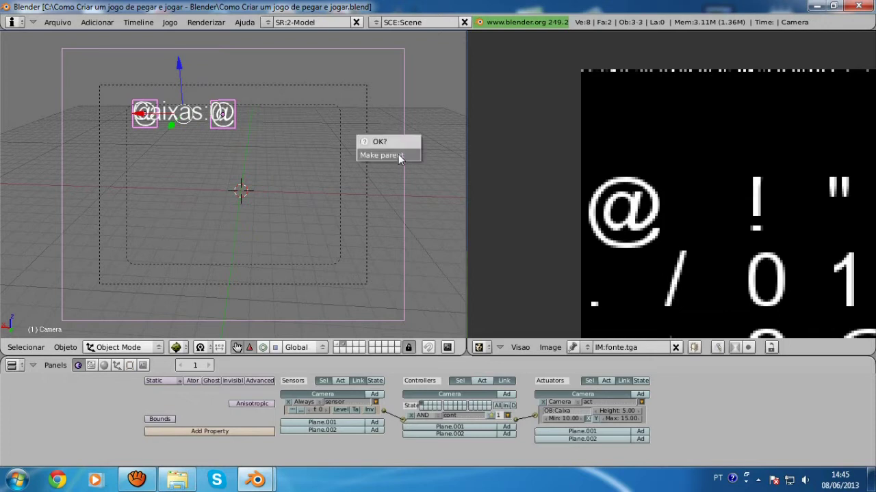
{"action": "left_click", "coordinate": [398, 154]}
Reselect the number copy and label, then run the game to check Caixas:0.
{"action": "scroll", "coordinate": [246, 167], "scroll_direction": "up", "scroll_amount": 2}
{"action": "right_click", "coordinate": [213, 92]}
{"action": "right_click", "coordinate": [120, 93]}
{"action": "scroll", "coordinate": [233, 185], "scroll_direction": "down", "scroll_amount": 1}
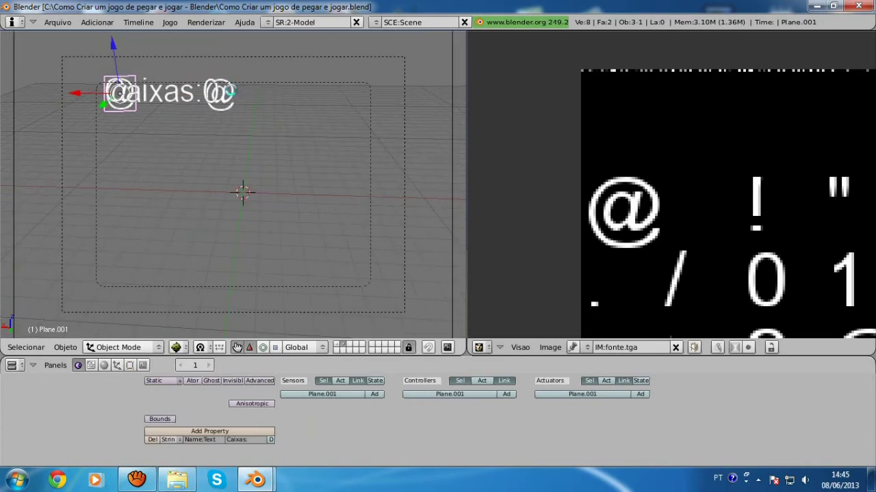
{"action": "key", "text": "p"}
{"action": "key", "text": "Escape"}
Show layer 2 with terrain and character and save over the .blend file.
{"action": "key", "text": "ctrl+w"}
{"action": "left_click", "coordinate": [253, 130]}
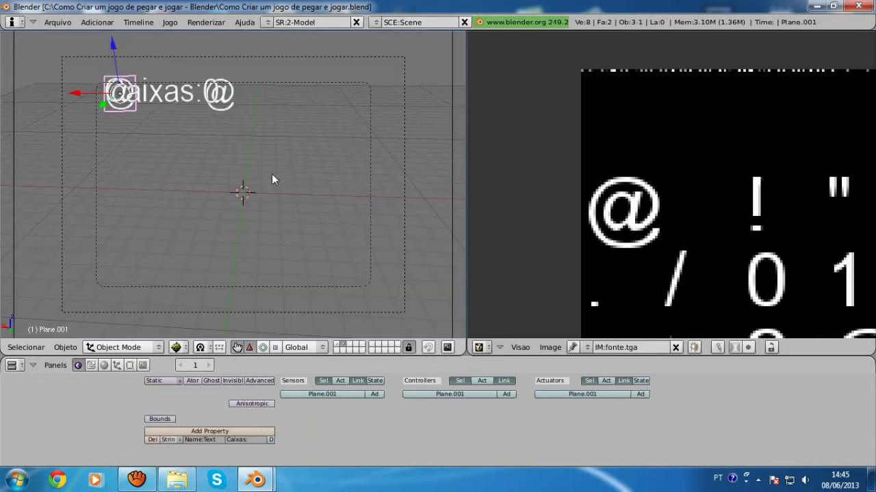
{"action": "left_click", "coordinate": [340, 345]}
{"action": "key", "text": "ctrl+w"}
{"action": "left_click", "coordinate": [304, 229]}
Play the game walking toward the box, then stop and select Cube.006.
{"action": "key", "text": "p"}
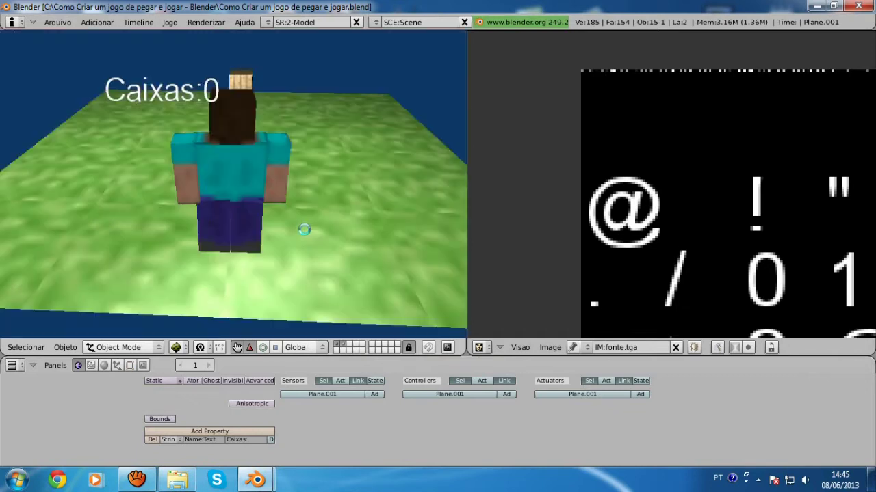
{"action": "key", "text": "Up"}
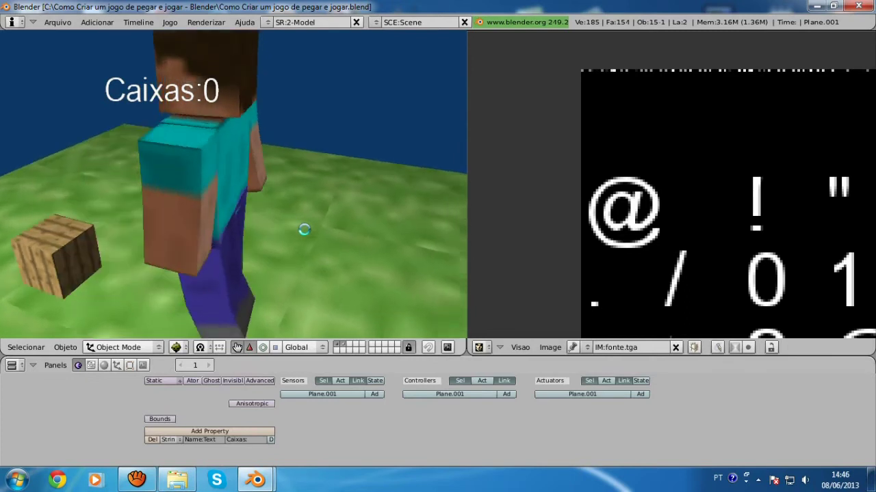
{"action": "key", "text": "Escape"}
{"action": "right_click", "coordinate": [251, 116]}
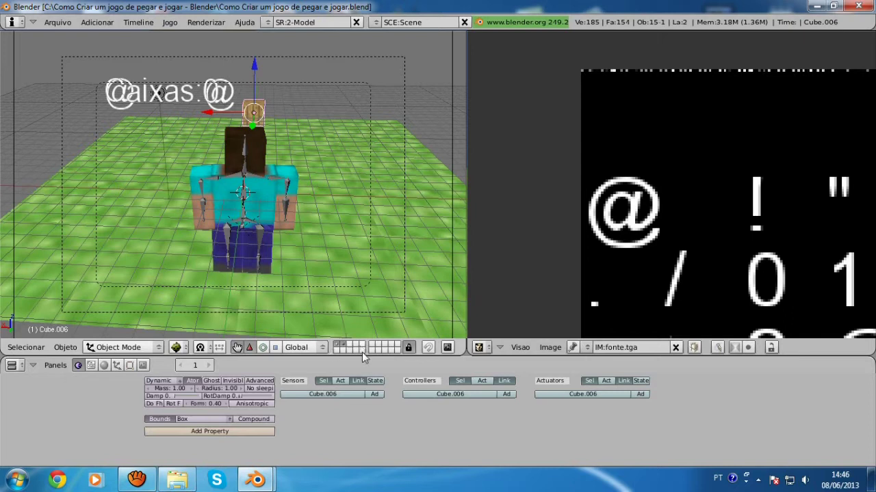
Add a sensor, controller and actuator to Cube.006, making the sensor Collision.
{"action": "left_click", "coordinate": [374, 395]}
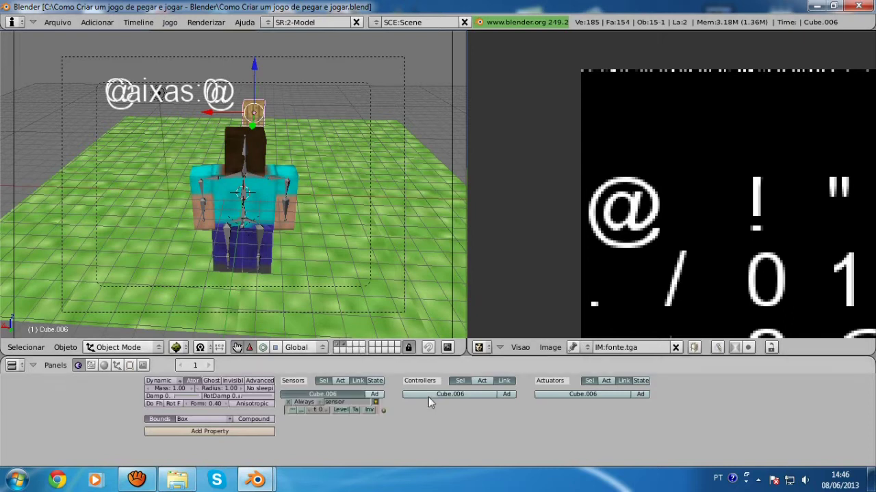
{"action": "left_click", "coordinate": [504, 395]}
{"action": "left_click", "coordinate": [641, 394]}
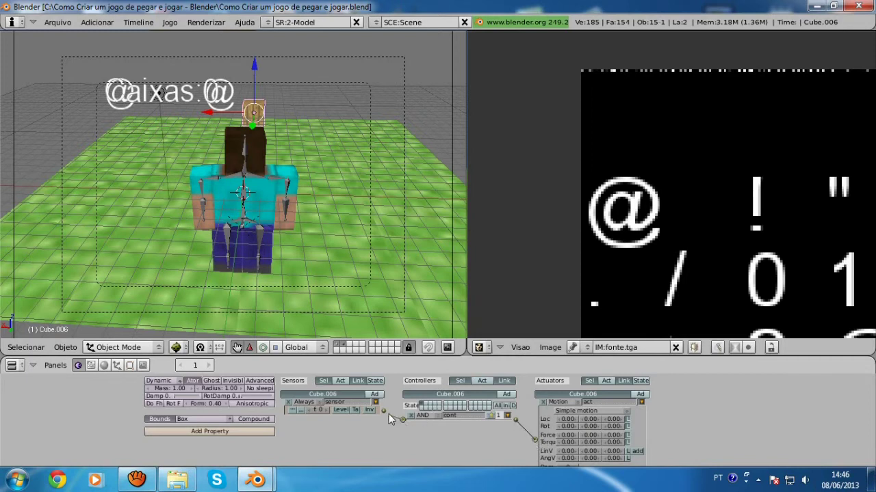
{"action": "left_click", "coordinate": [302, 403]}
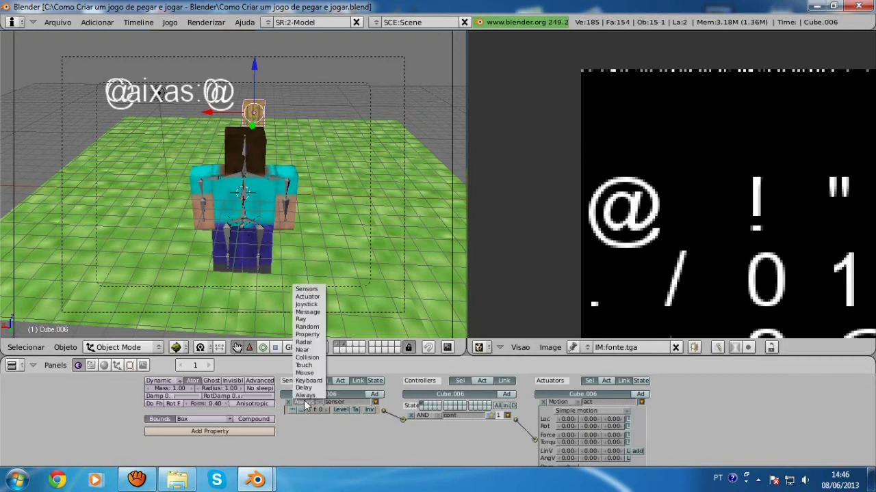
{"action": "left_click", "coordinate": [311, 361]}
In wireframe, select Caixa and add a game property named Personagem.
{"action": "key", "text": "z"}
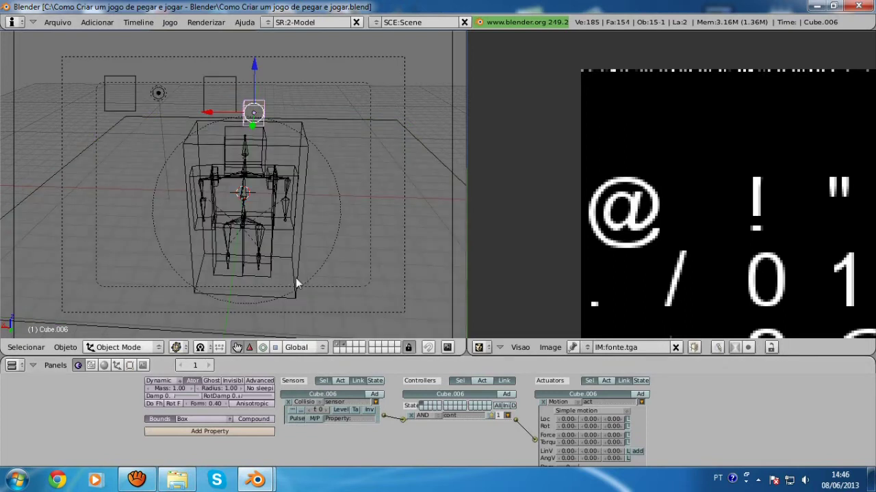
{"action": "right_click", "coordinate": [296, 277]}
{"action": "left_click", "coordinate": [210, 430]}
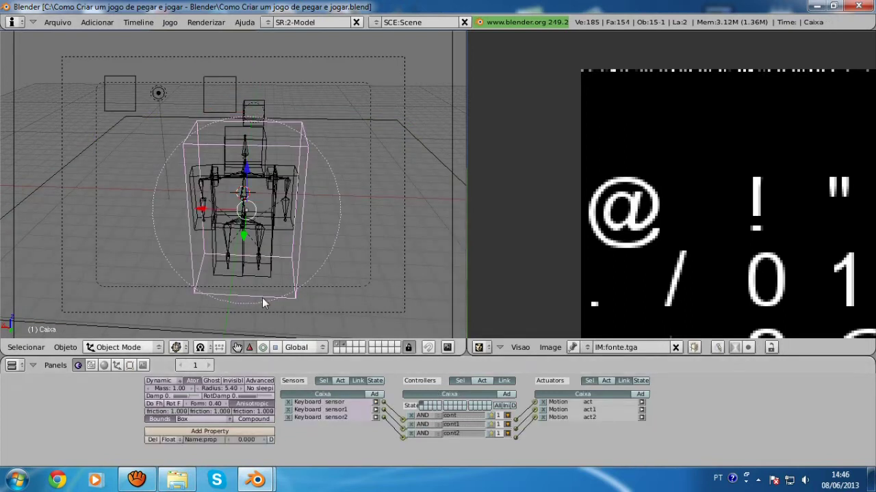
{"action": "type", "text": "Personagem"}
{"action": "key", "text": "Return"}
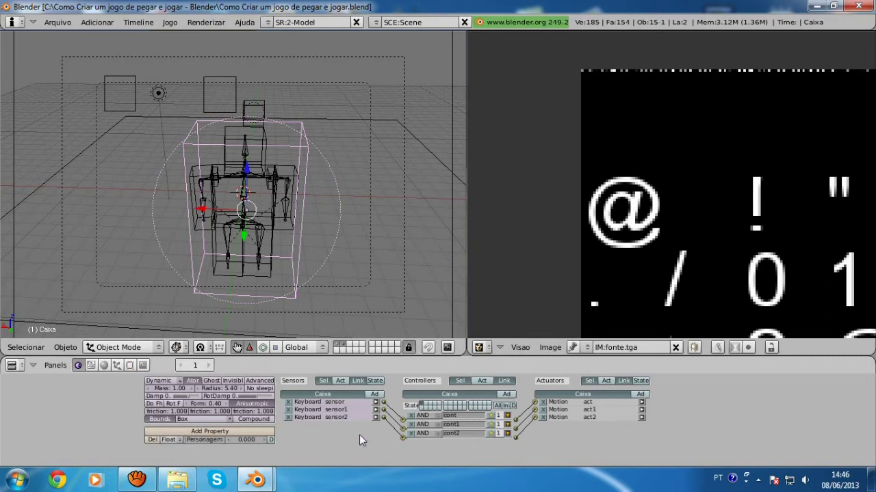
{"action": "scroll", "coordinate": [270, 300], "scroll_direction": "up", "scroll_amount": 2}
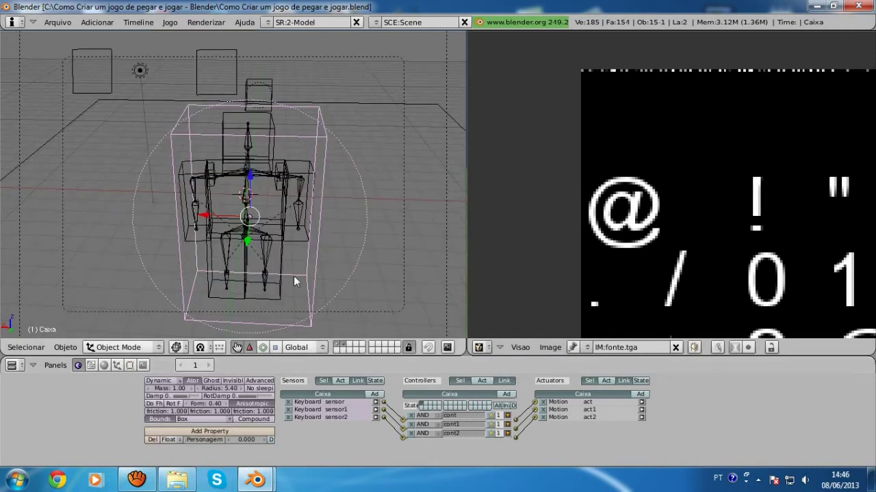
Switch the viewport back to Textured and test-move the Caixa box.
{"action": "scroll", "coordinate": [294, 275], "scroll_direction": "down", "scroll_amount": 1}
{"action": "left_click", "coordinate": [176, 348]}
{"action": "left_click", "coordinate": [201, 286]}
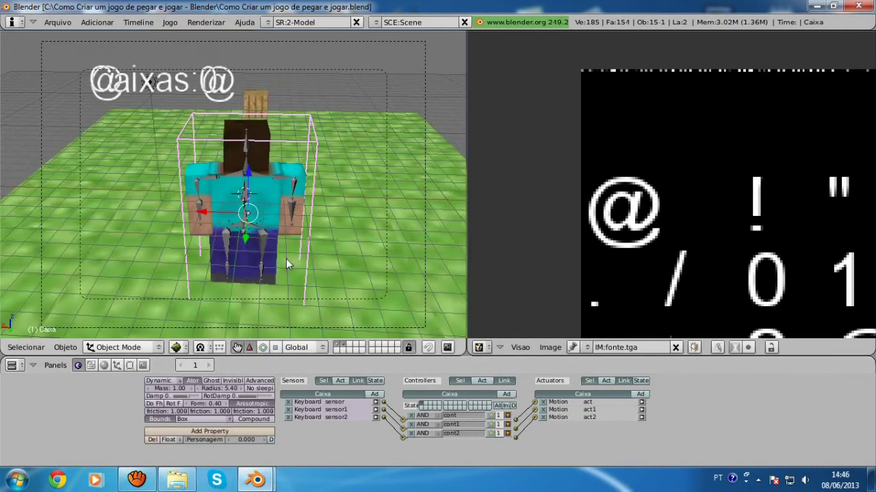
{"action": "key", "text": "g"}
{"action": "key", "text": "Escape"}
Select and test-move the Ossos armature, then Cube.006, cancelling each move.
{"action": "right_click", "coordinate": [260, 250]}
{"action": "right_click", "coordinate": [262, 242]}
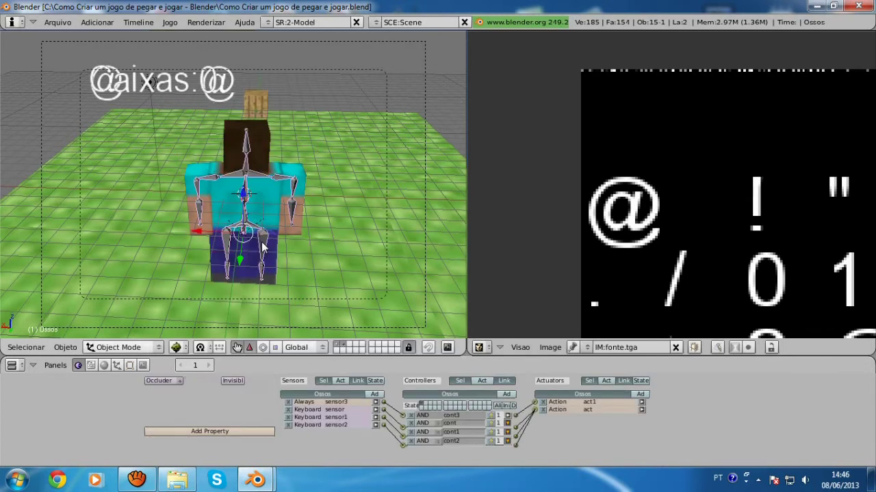
{"action": "key", "text": "g"}
{"action": "key", "text": "y"}
{"action": "key", "text": "Escape"}
{"action": "right_click", "coordinate": [273, 101]}
{"action": "right_click", "coordinate": [260, 99]}
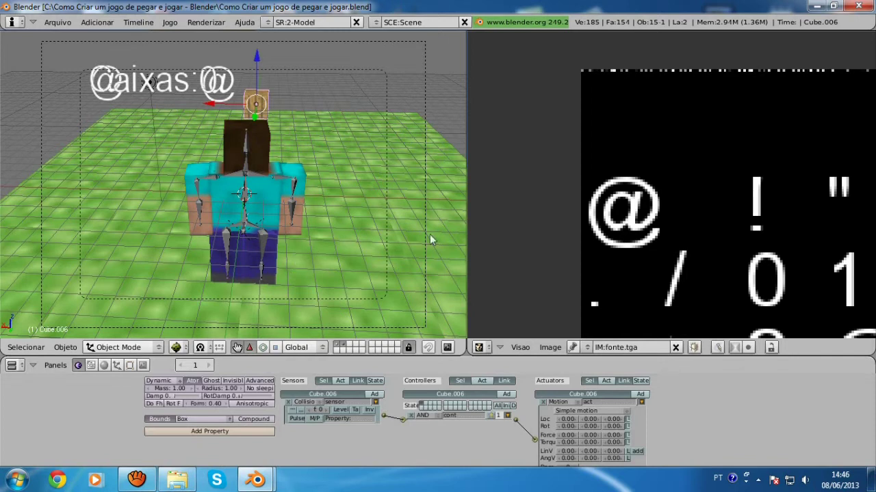
{"action": "key", "text": "g"}
{"action": "key", "text": "Escape"}
Set the Collision sensor's property to Personagem and make the actuator a Message.
{"action": "left_click", "coordinate": [369, 421]}
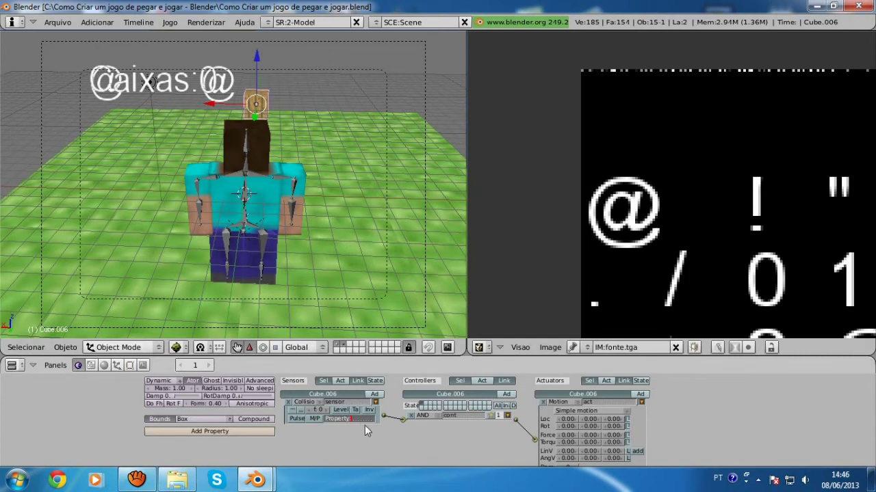
{"action": "type", "text": "Personagem"}
{"action": "left_click", "coordinate": [376, 404]}
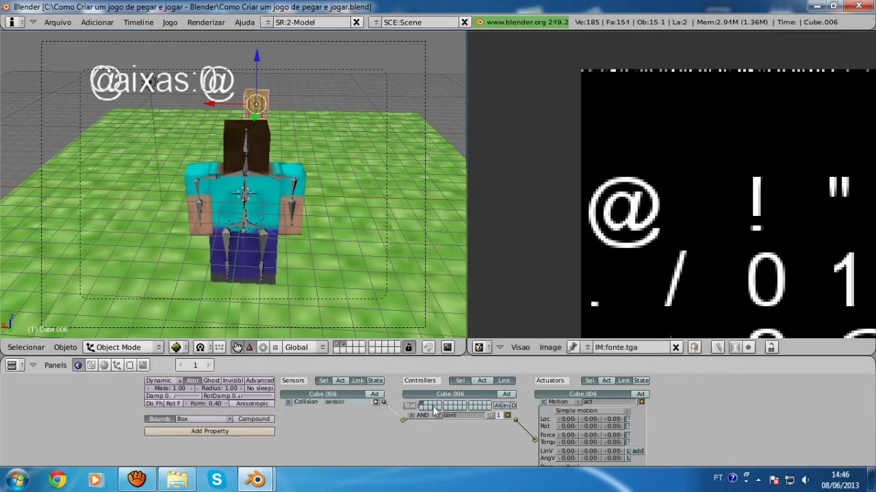
{"action": "left_click", "coordinate": [559, 404]}
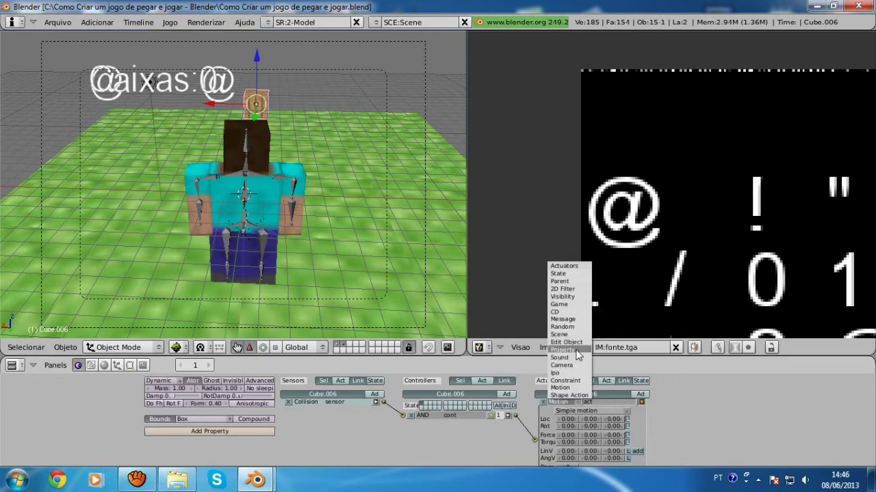
{"action": "left_click", "coordinate": [579, 319]}
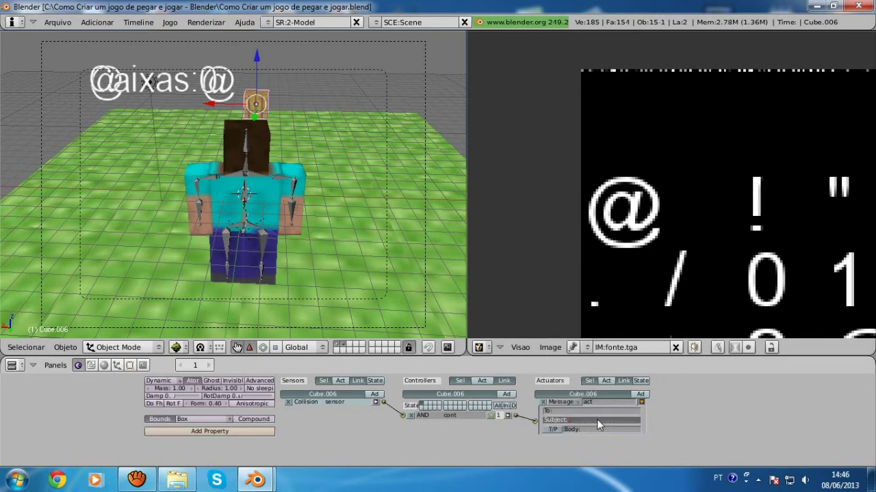
Add a second actuator set to Edit Object with End Object.
{"action": "left_click", "coordinate": [640, 395]}
{"action": "left_click", "coordinate": [641, 402]}
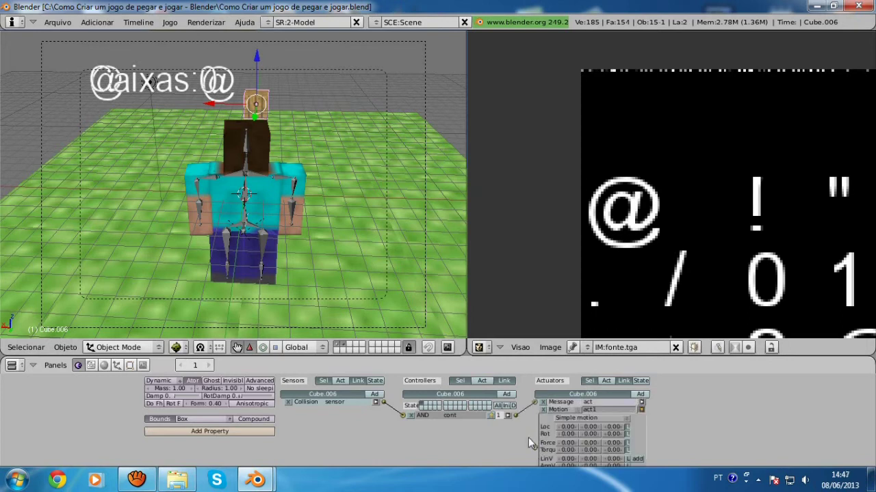
{"action": "left_click", "coordinate": [578, 409]}
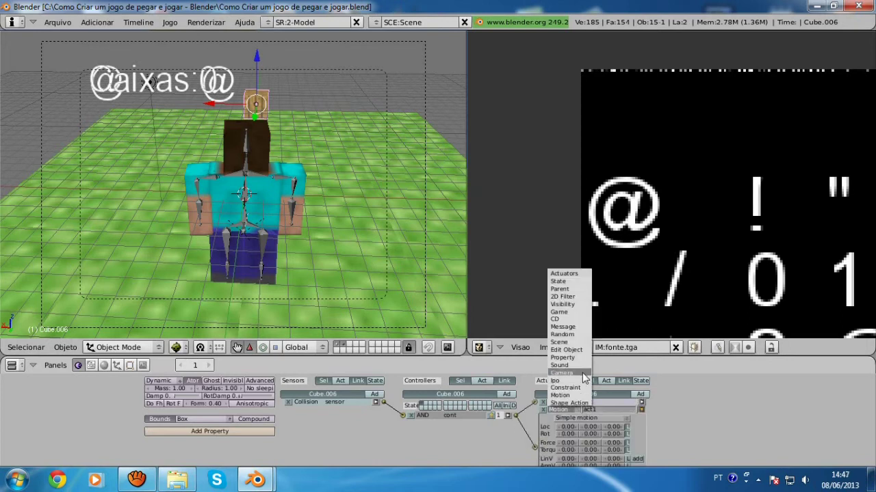
{"action": "left_click", "coordinate": [580, 348]}
{"action": "left_click", "coordinate": [574, 417]}
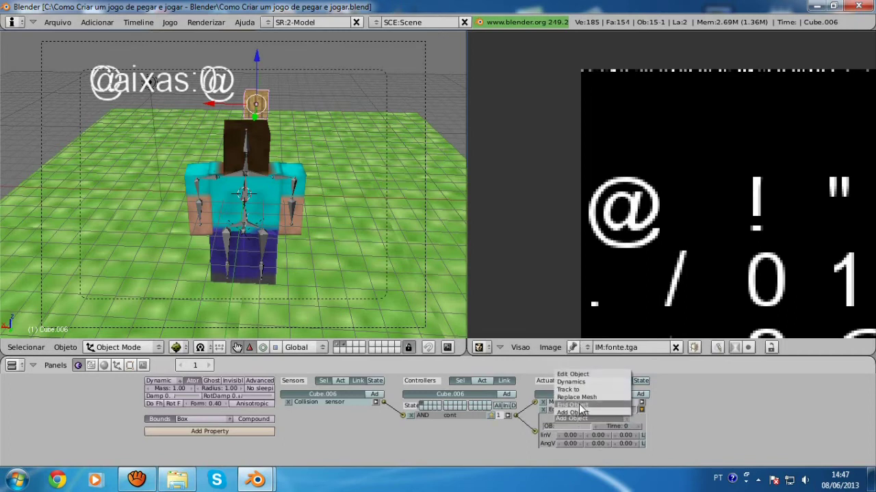
{"action": "left_click", "coordinate": [579, 405]}
{"action": "left_click", "coordinate": [641, 410]}
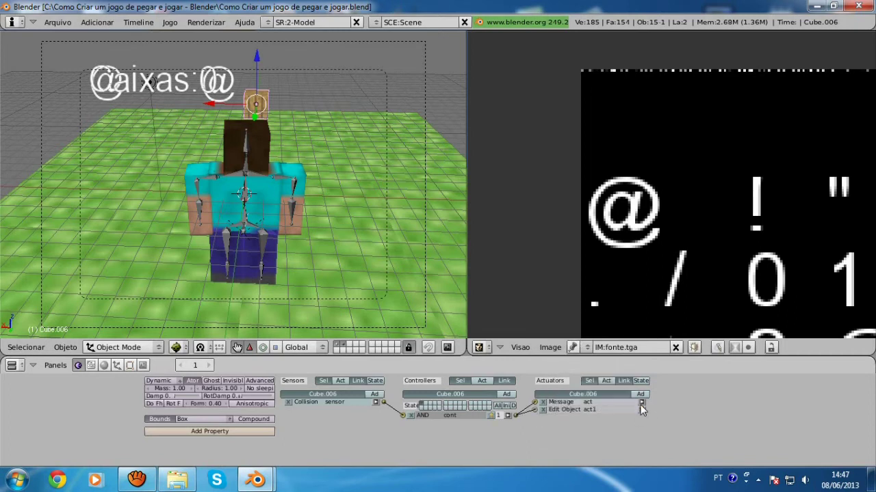
{"action": "left_click", "coordinate": [640, 404]}
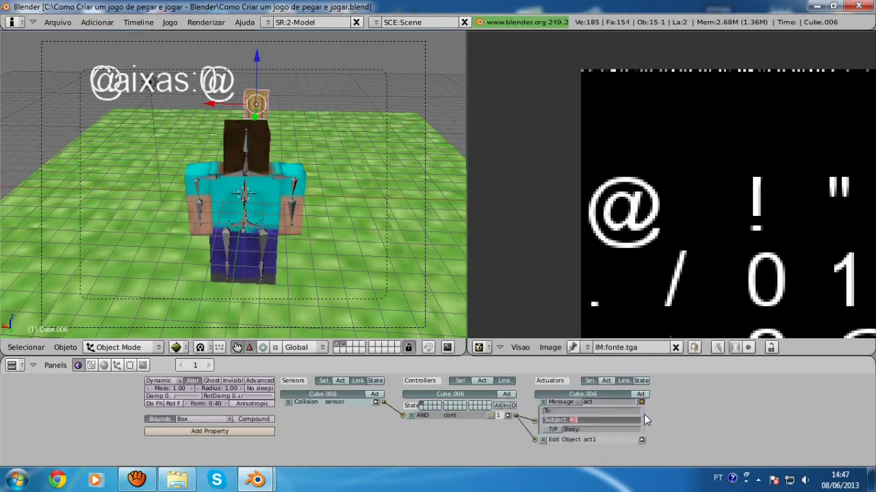
{"action": "right_click", "coordinate": [220, 96]}
Add a sensor, controller and actuator to Plane.002, making the sensor Message.
{"action": "left_click", "coordinate": [379, 395]}
{"action": "left_click", "coordinate": [507, 394]}
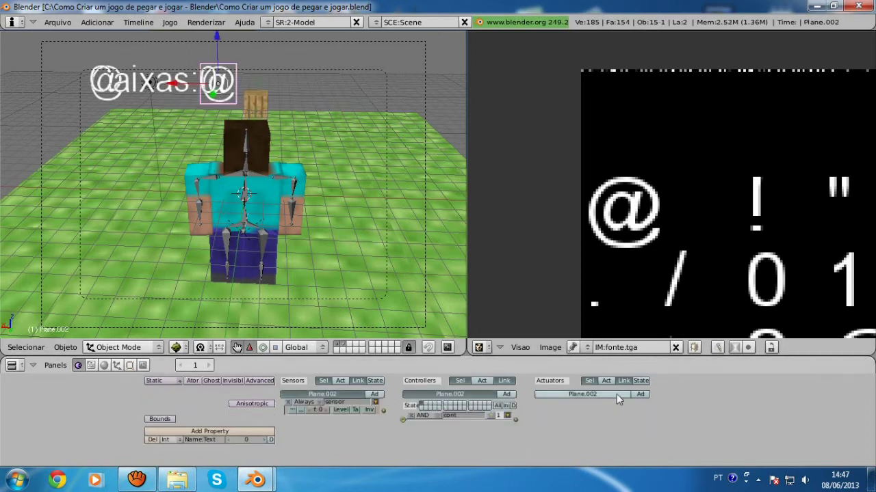
{"action": "left_click", "coordinate": [639, 394]}
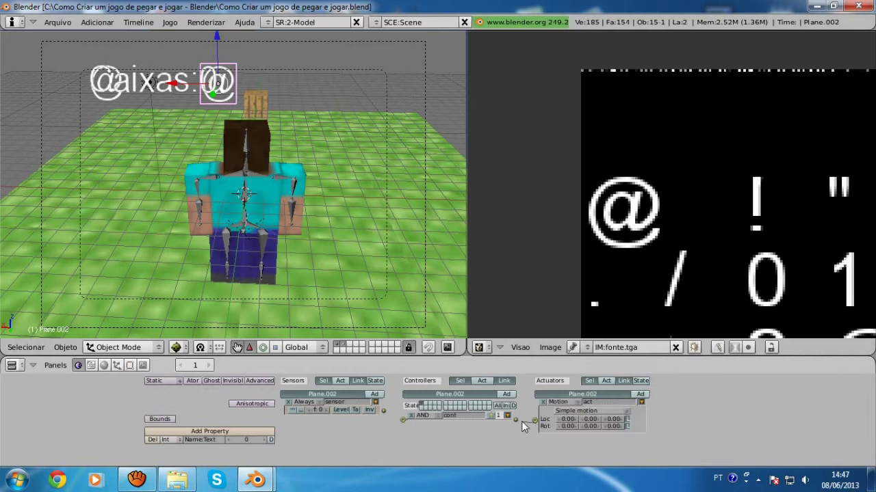
{"action": "left_click", "coordinate": [323, 402]}
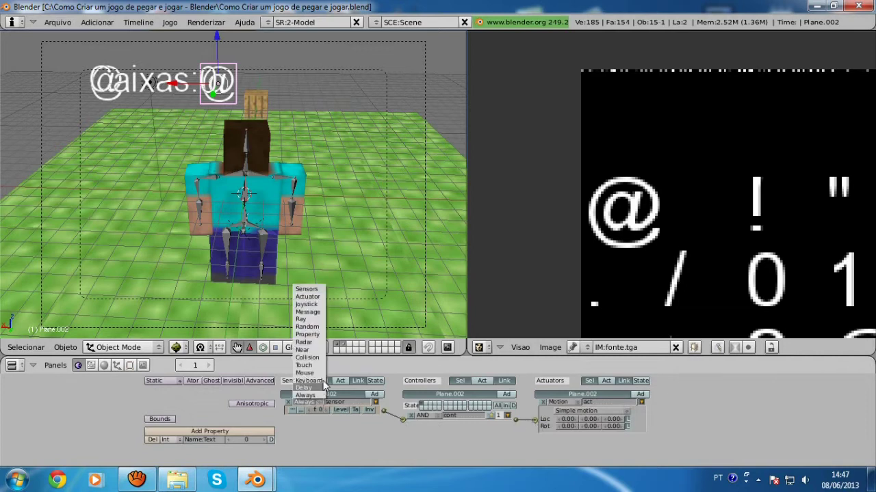
{"action": "left_click", "coordinate": [320, 318]}
{"action": "left_click", "coordinate": [375, 402]}
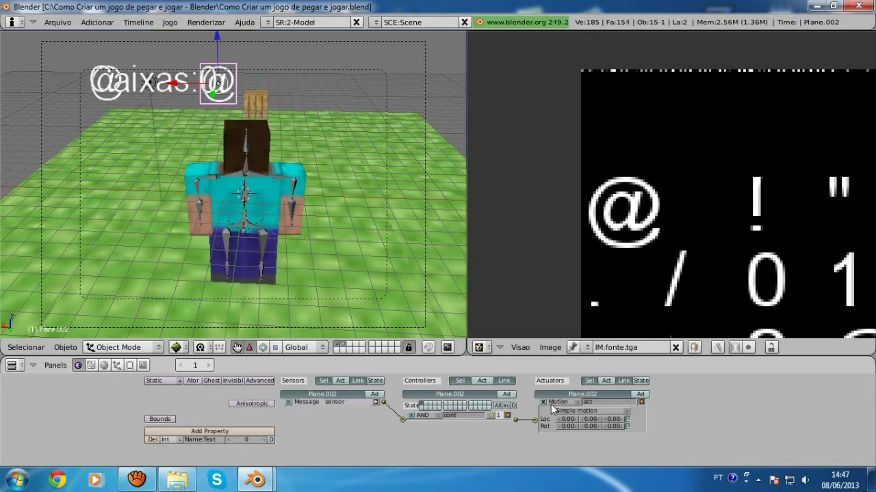
Make the actuator a Property actuator that Adds +1 to Text.
{"action": "left_click", "coordinate": [551, 404]}
{"action": "left_click", "coordinate": [571, 419]}
{"action": "type", "text": "Text"}
{"action": "key", "text": "Return"}
{"action": "left_click", "coordinate": [573, 425]}
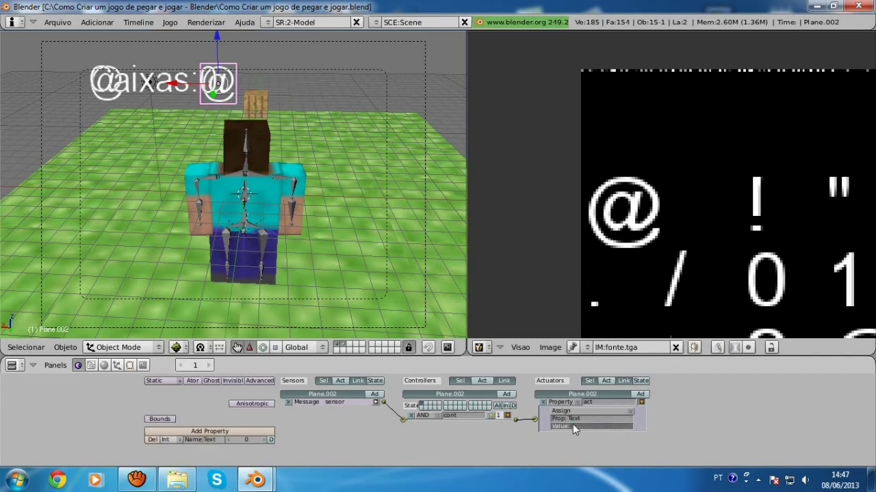
{"action": "type", "text": "+1"}
{"action": "key", "text": "Return"}
{"action": "left_click", "coordinate": [588, 411]}
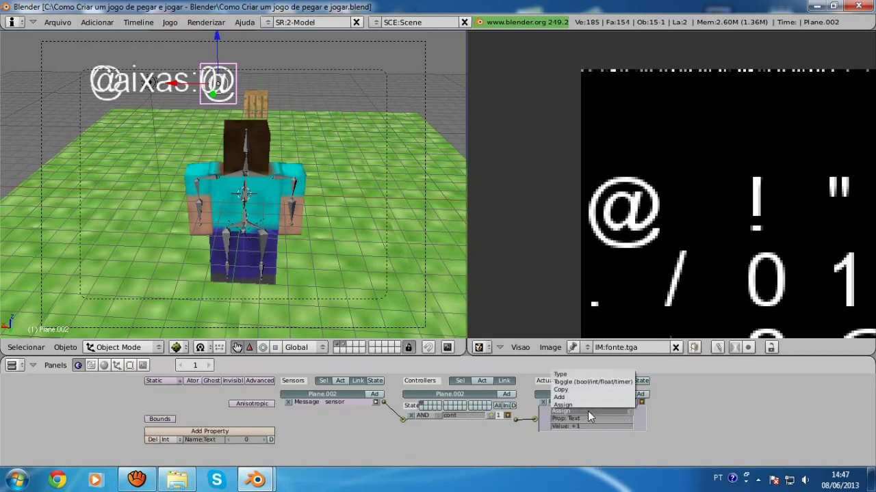
{"action": "left_click", "coordinate": [582, 397]}
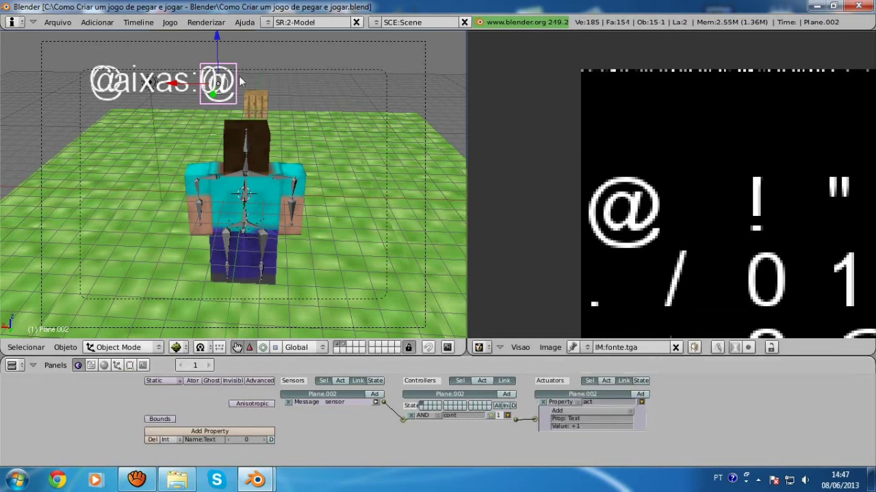
{"action": "left_click", "coordinate": [641, 402]}
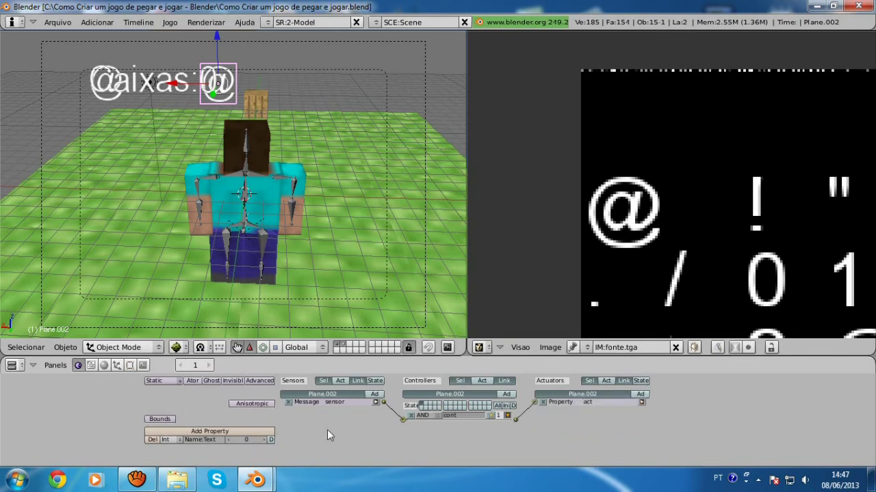
Save over the .blend file and start the game to test the counter.
{"action": "key", "text": "ctrl+w"}
{"action": "left_click", "coordinate": [296, 194]}
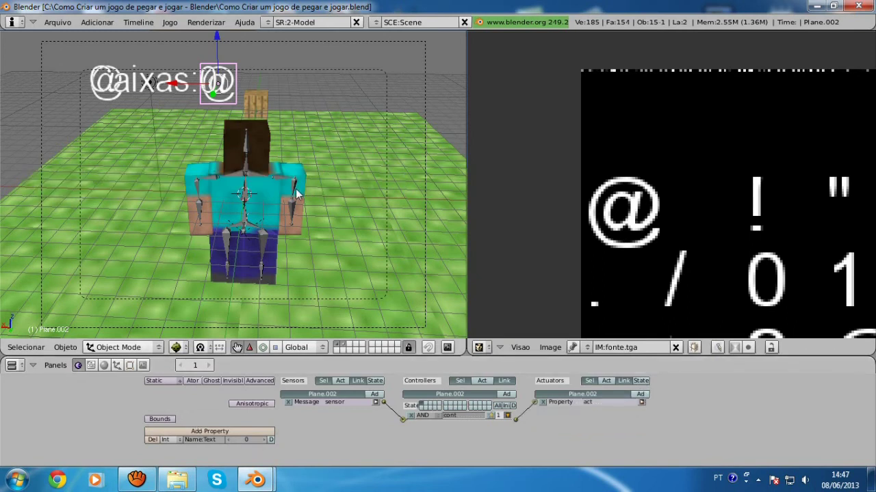
{"action": "key", "text": "p"}
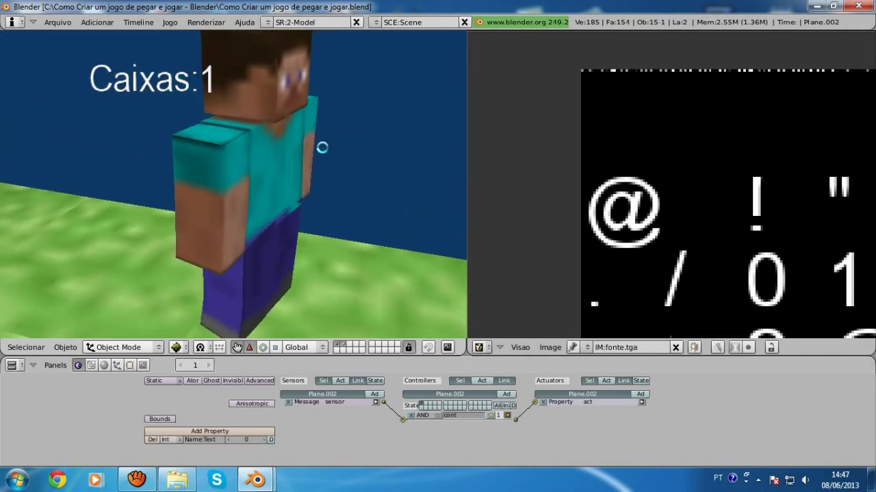
End the game test and save the project over its existing file with Ctrl+S.
{"action": "key", "text": "Escape"}
{"action": "key", "text": "ctrl+s"}
{"action": "key", "text": "Return"}
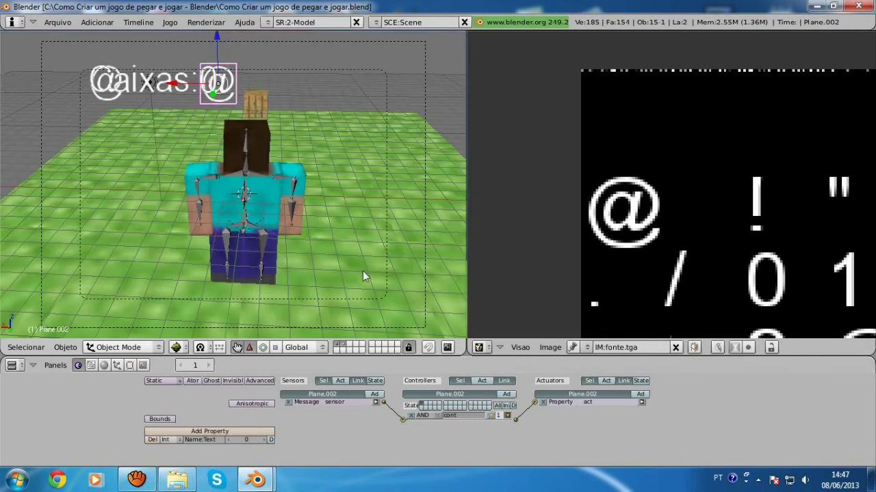
Add a new sensor, controller and actuator, linking the sensor to the second controller.
{"action": "middle_click_drag", "start_coordinate": [383, 418], "coordinate": [342, 395]}
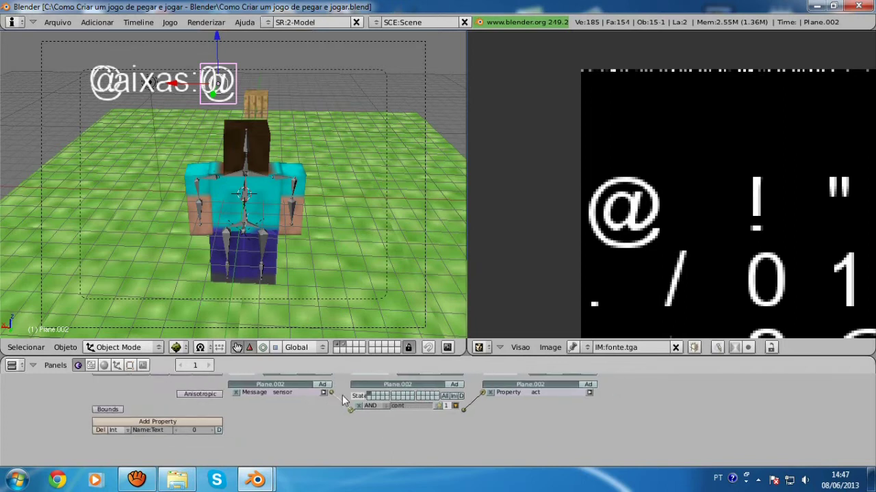
{"action": "left_click", "coordinate": [323, 384]}
{"action": "left_click", "coordinate": [323, 384]}
{"action": "left_click", "coordinate": [454, 385]}
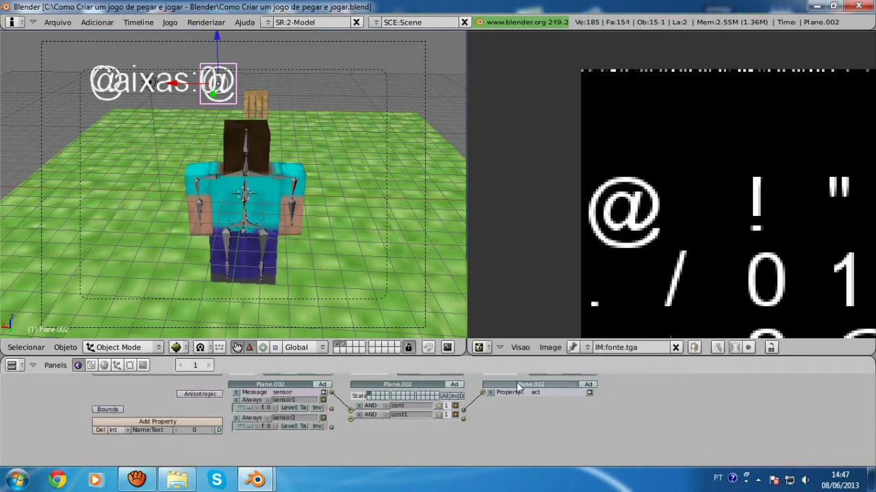
{"action": "left_click", "coordinate": [588, 384]}
{"action": "middle_click_drag", "start_coordinate": [587, 388], "coordinate": [552, 402]}
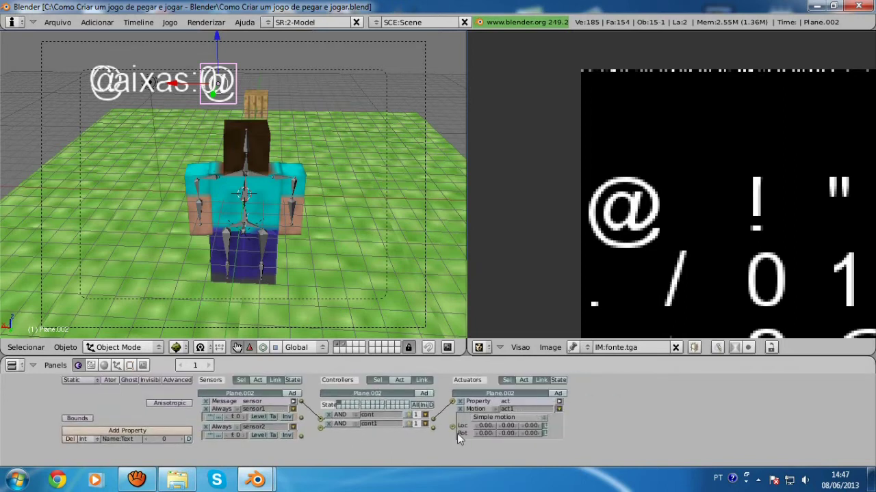
{"action": "left_click_drag", "start_coordinate": [318, 427], "coordinate": [303, 428]}
Make sensor1 a Property sensor testing Text equals 0.
{"action": "left_click", "coordinate": [227, 410]}
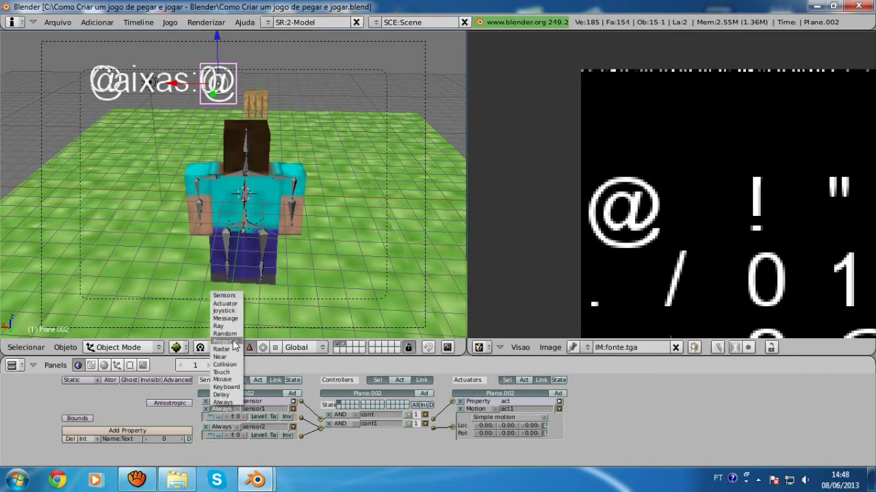
{"action": "left_click", "coordinate": [225, 341]}
{"action": "left_click", "coordinate": [246, 432]}
{"action": "type", "text": "Text"}
{"action": "left_click", "coordinate": [257, 441]}
{"action": "type", "text": "0"}
{"action": "key", "text": "Return"}
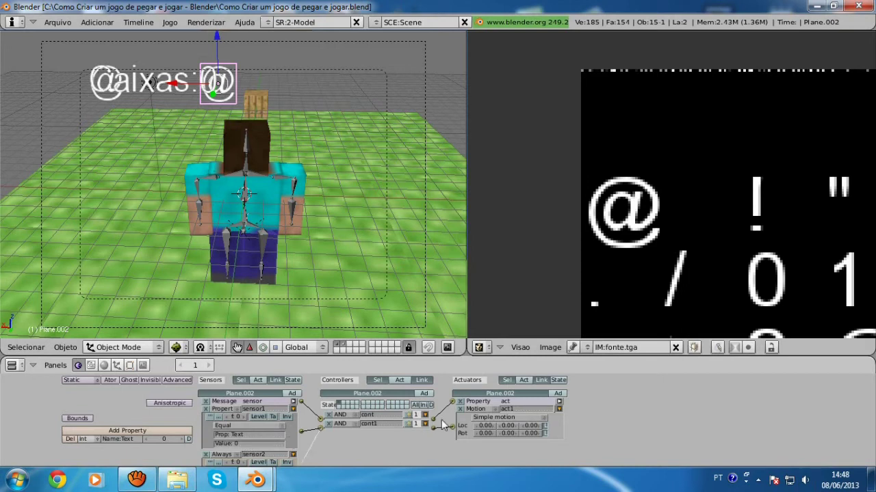
Make the new actuator a Message with subject jogar.
{"action": "left_click", "coordinate": [483, 409]}
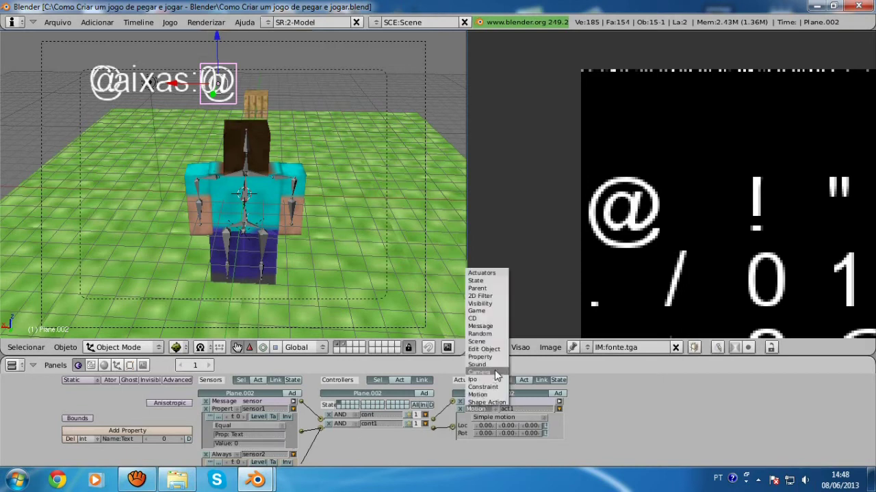
{"action": "left_click", "coordinate": [493, 327]}
{"action": "left_click", "coordinate": [509, 427]}
{"action": "type", "text": "Jogar"}
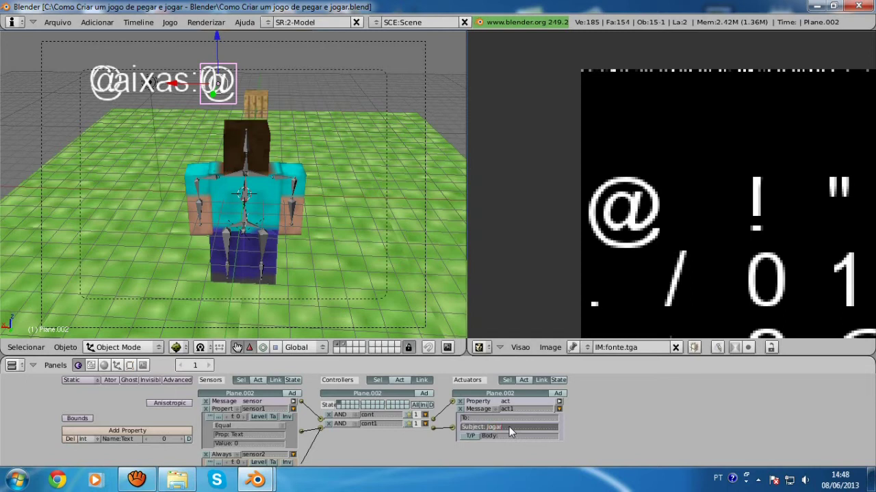
{"action": "key", "text": "Return"}
{"action": "left_click", "coordinate": [559, 409]}
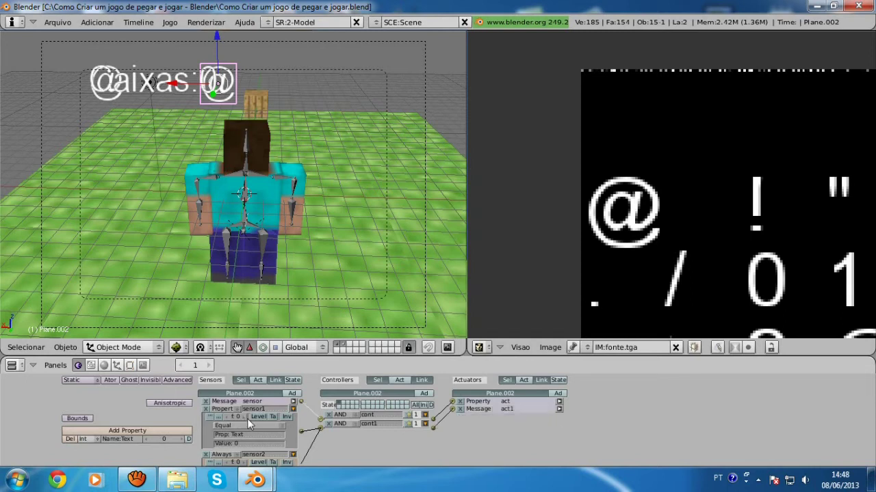
Make sensor2 a Keyboard sensor triggered by the Space key.
{"action": "left_click", "coordinate": [201, 441]}
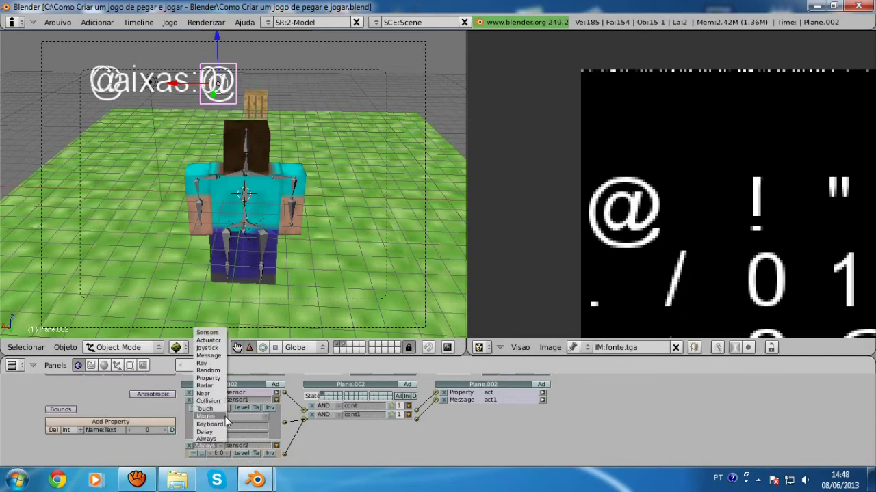
{"action": "left_click", "coordinate": [220, 423]}
{"action": "key", "text": "space"}
{"action": "left_click", "coordinate": [258, 418]}
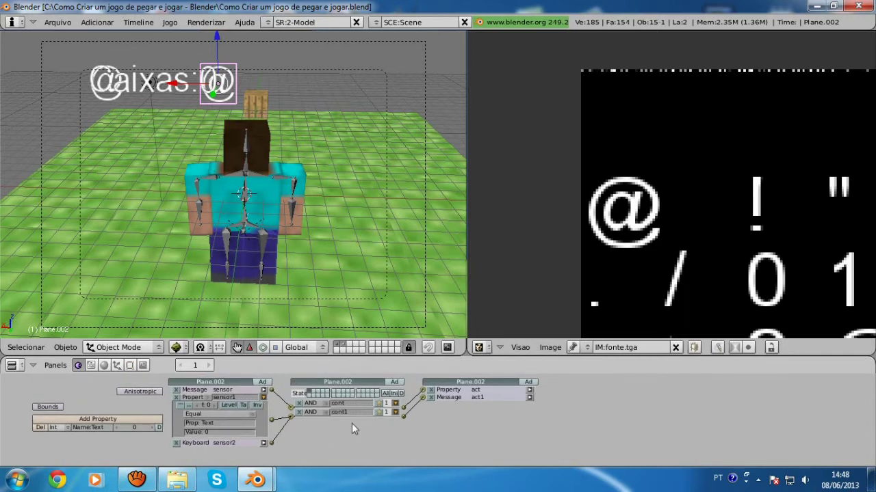
Check the Message actuator's subject and the Keyboard sensor's key, then collapse all the bricks.
{"action": "left_click", "coordinate": [530, 398]}
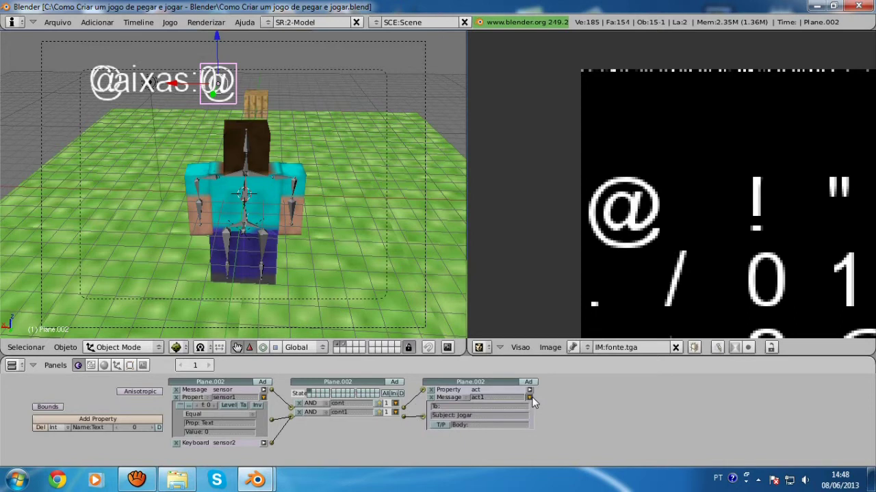
{"action": "left_click", "coordinate": [529, 397]}
{"action": "left_click", "coordinate": [263, 443]}
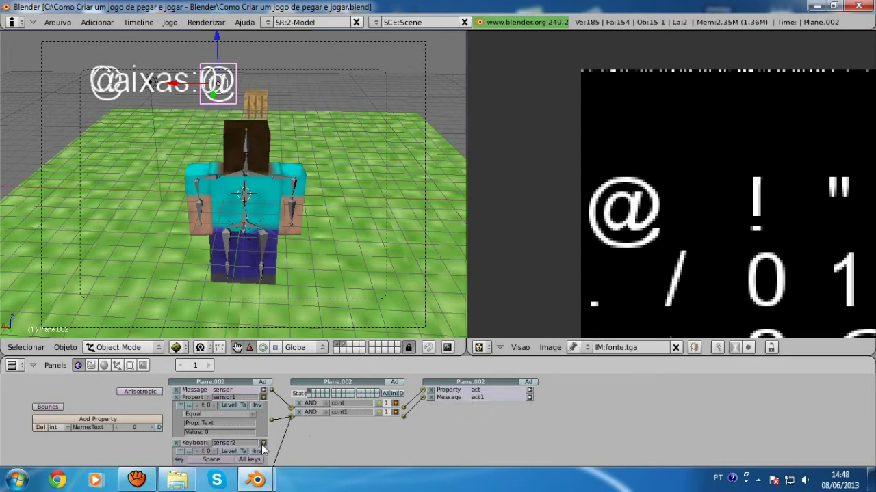
{"action": "left_click", "coordinate": [264, 443]}
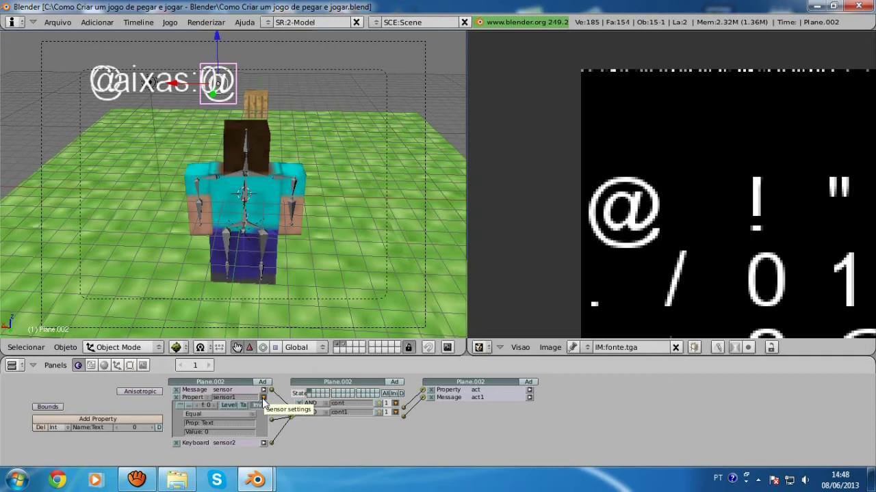
{"action": "left_click", "coordinate": [264, 398]}
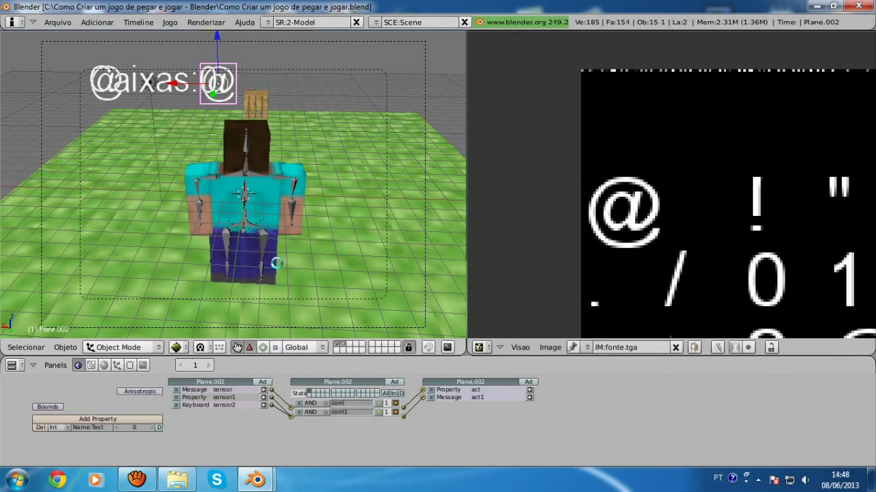
In side view next to the crate, add an Empty to the scene.
{"action": "scroll", "coordinate": [277, 263], "scroll_direction": "up", "scroll_amount": 1}
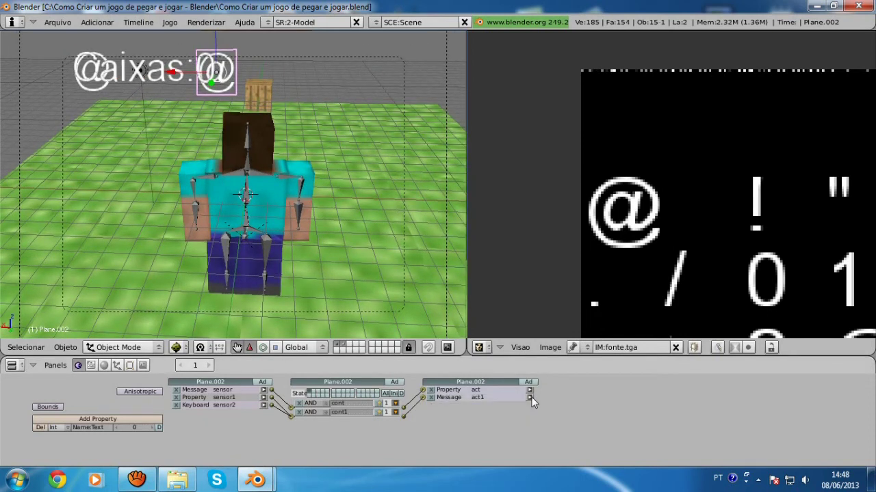
{"action": "scroll", "coordinate": [288, 185], "scroll_direction": "down", "scroll_amount": 2}
{"action": "scroll", "coordinate": [288, 185], "scroll_direction": "down", "scroll_amount": 2}
{"action": "scroll", "coordinate": [288, 185], "scroll_direction": "up", "scroll_amount": 1}
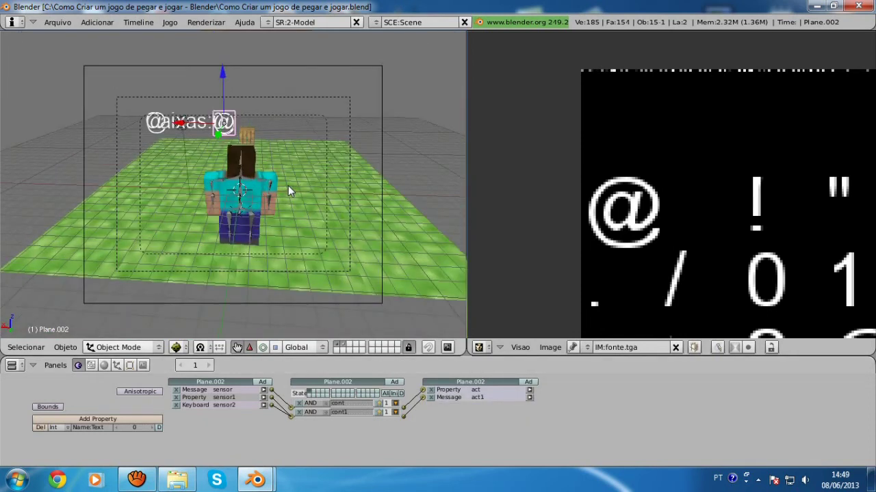
{"action": "key", "text": "KP_3"}
{"action": "scroll", "coordinate": [288, 185], "scroll_direction": "down", "scroll_amount": 1}
{"action": "scroll", "coordinate": [273, 188], "scroll_direction": "down", "scroll_amount": 2}
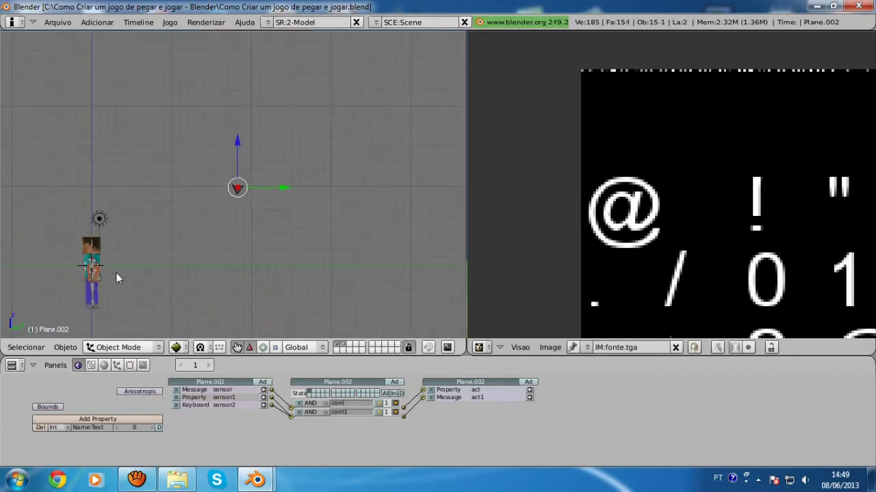
{"action": "key", "text": "ctrl+KP_4"}
{"action": "key", "text": "space"}
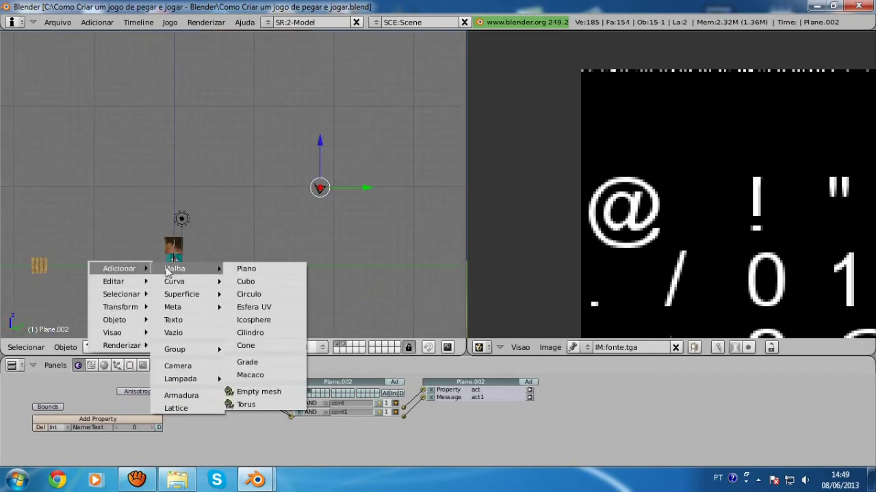
{"action": "left_click", "coordinate": [179, 334]}
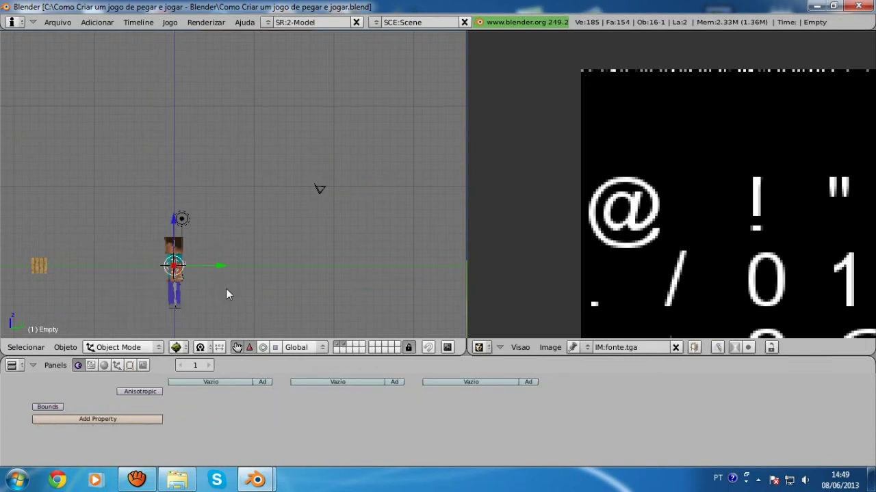
Move the Empty along Y beside the Caixa box and parent the two.
{"action": "scroll", "coordinate": [203, 273], "scroll_direction": "down", "scroll_amount": 1}
{"action": "scroll", "coordinate": [202, 273], "scroll_direction": "down", "scroll_amount": 1}
{"action": "key", "text": "g"}
{"action": "key", "text": "y"}
{"action": "left_click", "coordinate": [190, 234]}
{"action": "right_click", "coordinate": [192, 236], "text": "shift"}
{"action": "key", "text": "z"}
{"action": "key", "text": "z"}
{"action": "key", "text": "z"}
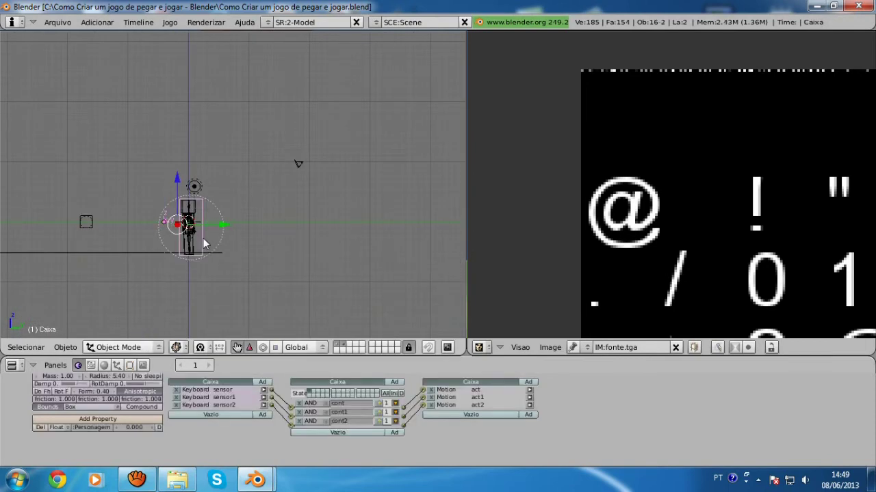
{"action": "key", "text": "ctrl+p"}
{"action": "left_click", "coordinate": [203, 238]}
Test the parenting by moving the Caixa box along Y, then cancel.
{"action": "right_click", "coordinate": [212, 236]}
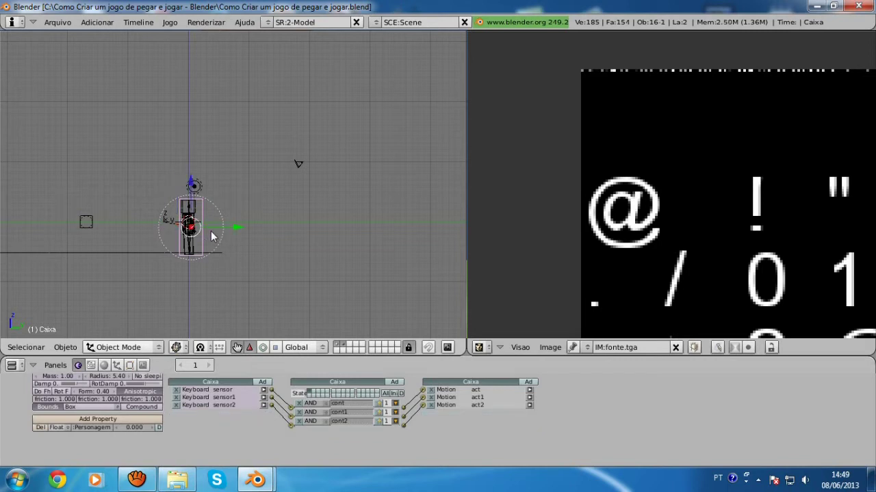
{"action": "key", "text": "g"}
{"action": "key", "text": "y"}
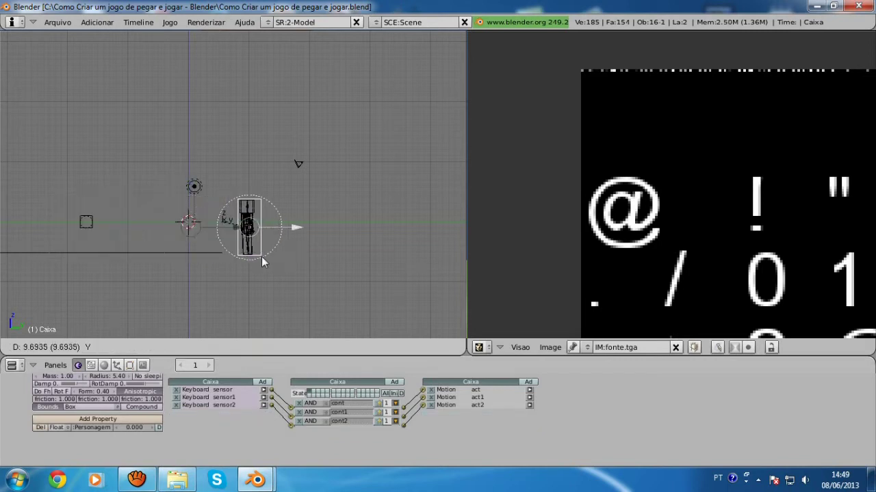
{"action": "key", "text": "Escape"}
Switch to Textured display and give the Empty an Always sensor and an AND controller.
{"action": "right_click", "coordinate": [164, 223]}
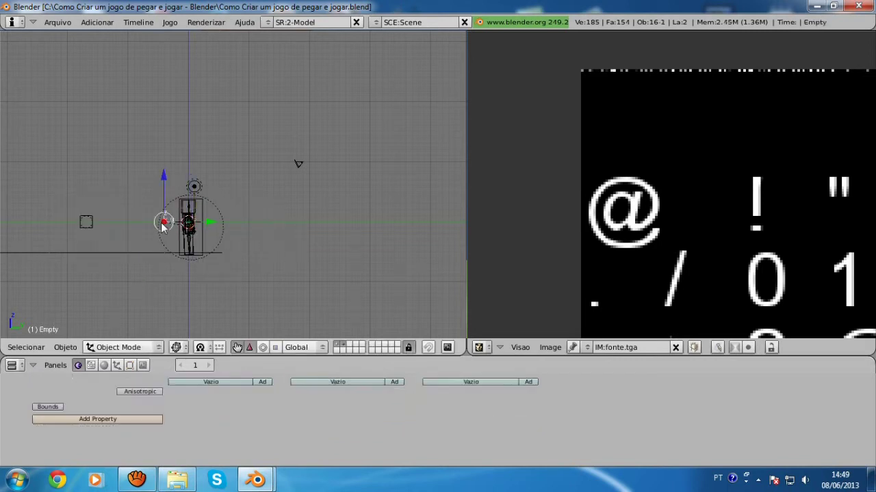
{"action": "left_click", "coordinate": [176, 347]}
{"action": "left_click", "coordinate": [198, 281]}
{"action": "scroll", "coordinate": [240, 300], "scroll_direction": "up", "scroll_amount": 3}
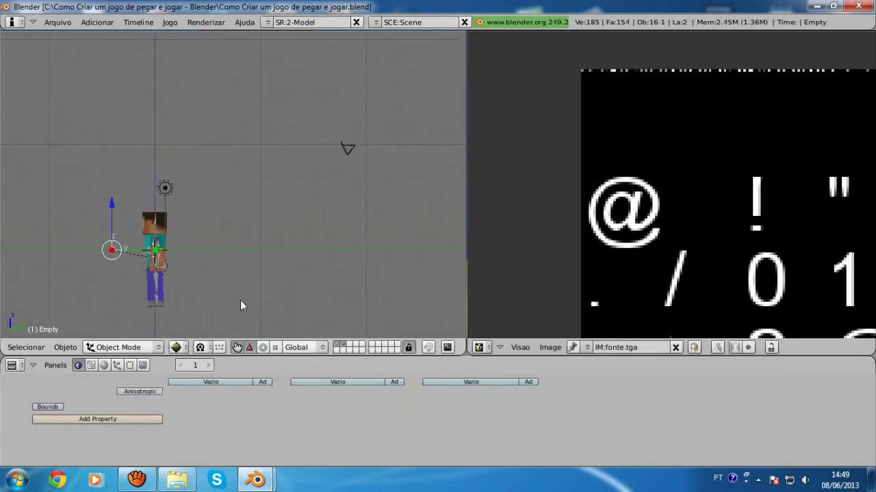
{"action": "left_click", "coordinate": [261, 382]}
{"action": "left_click", "coordinate": [394, 381]}
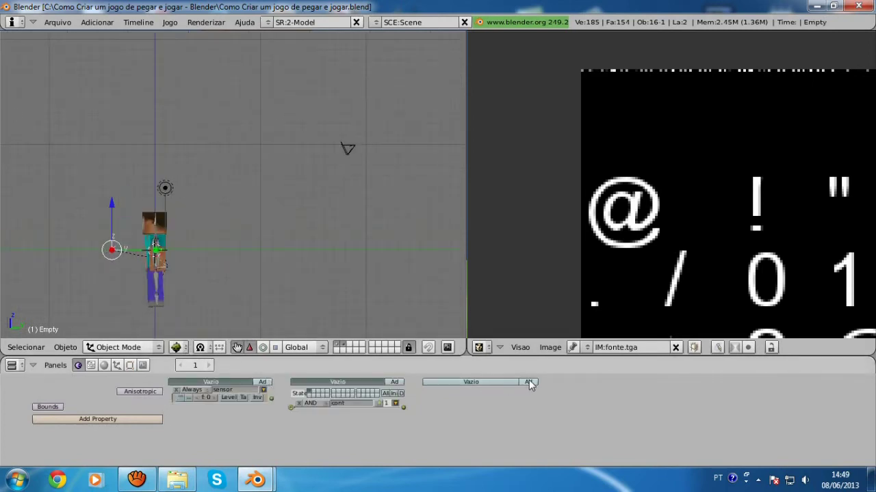
Return to camera view and select the Caixas counter text plane.
{"action": "key", "text": "KP_0"}
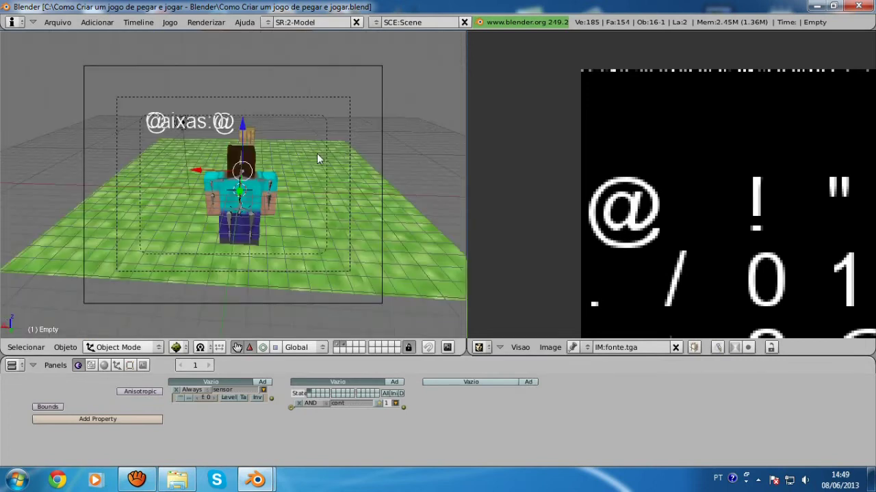
{"action": "right_click", "coordinate": [221, 129]}
{"action": "scroll", "coordinate": [252, 154], "scroll_direction": "up", "scroll_amount": 2}
{"action": "scroll", "coordinate": [233, 137], "scroll_direction": "up", "scroll_amount": 1}
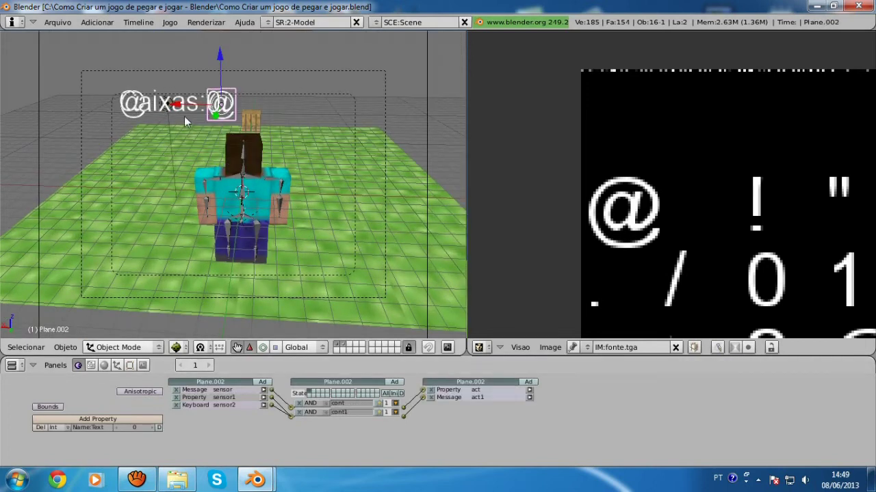
{"action": "scroll", "coordinate": [276, 217], "scroll_direction": "up", "scroll_amount": 1}
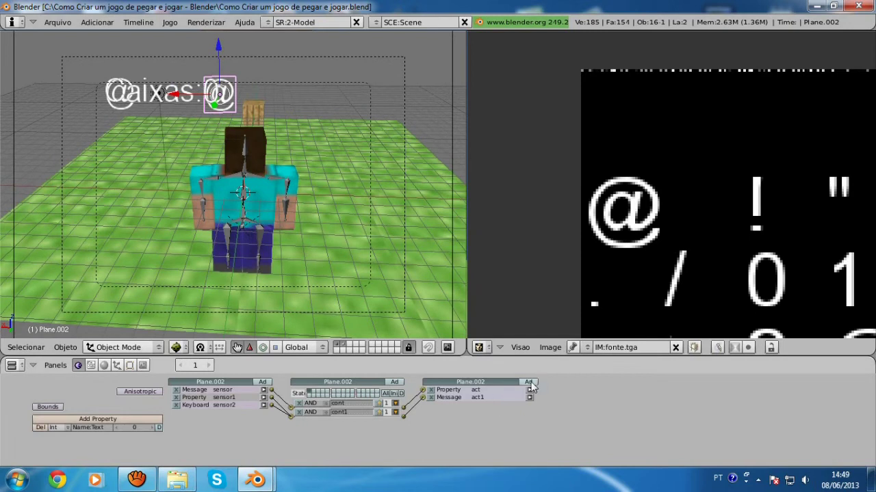
Add a Property actuator on the counter targeting Text with value -1.
{"action": "left_click", "coordinate": [528, 382]}
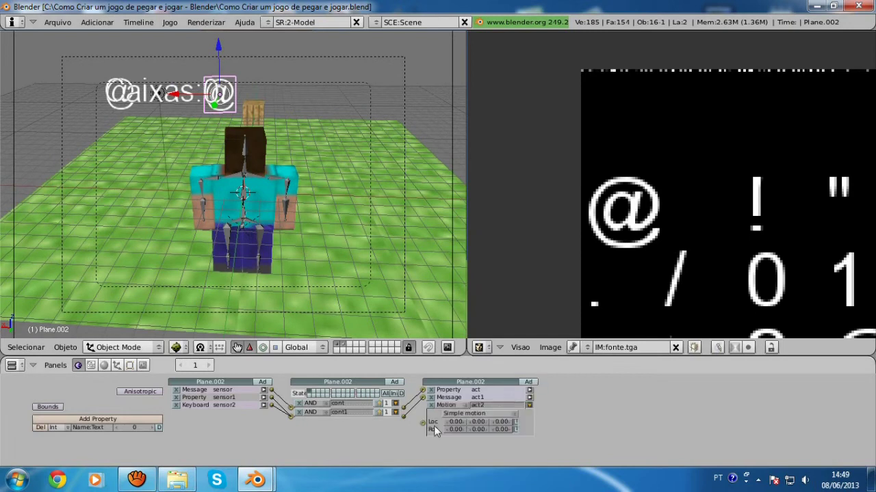
{"action": "left_click", "coordinate": [447, 404]}
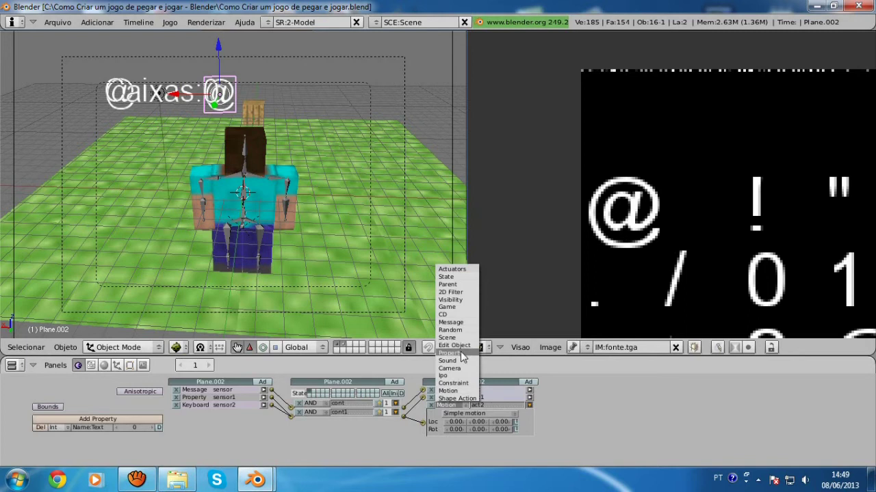
{"action": "left_click", "coordinate": [461, 352]}
{"action": "left_click", "coordinate": [449, 421]}
{"action": "type", "text": "Text"}
{"action": "left_click", "coordinate": [474, 428]}
{"action": "type", "text": "-1"}
{"action": "key", "text": "Return"}
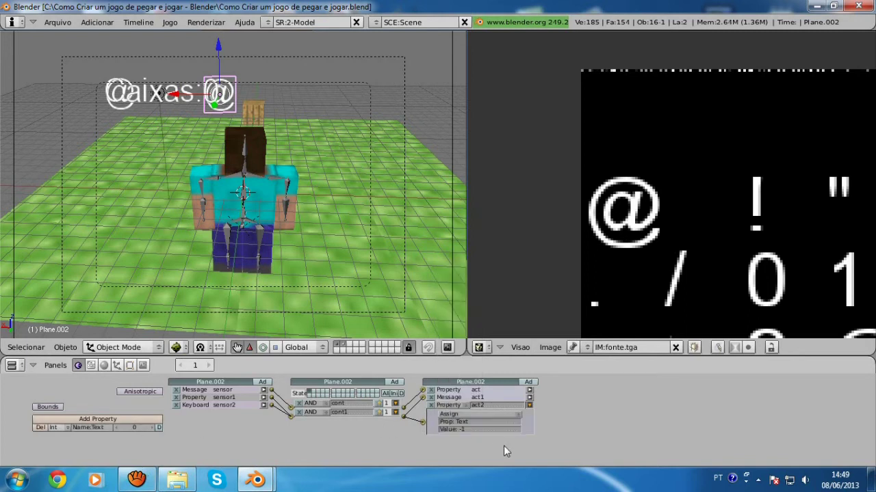
Switch the property actuator from Assign to Add and collapse it.
{"action": "left_click", "coordinate": [485, 414]}
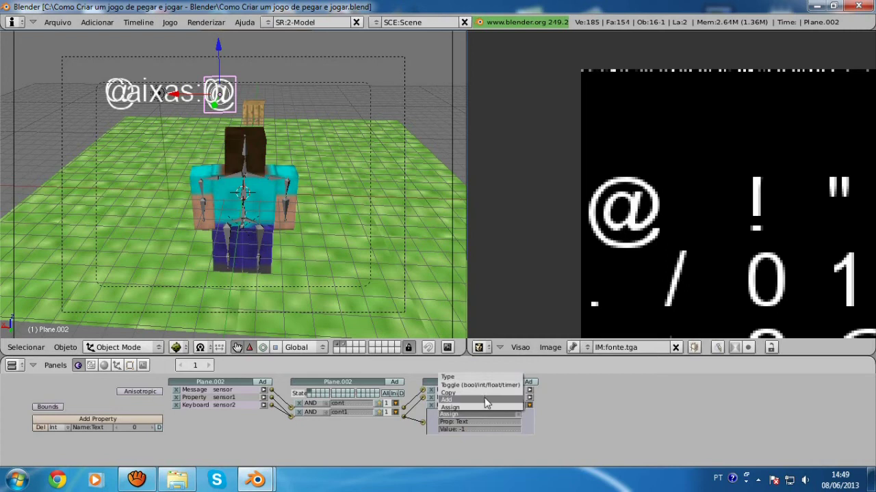
{"action": "left_click", "coordinate": [484, 398]}
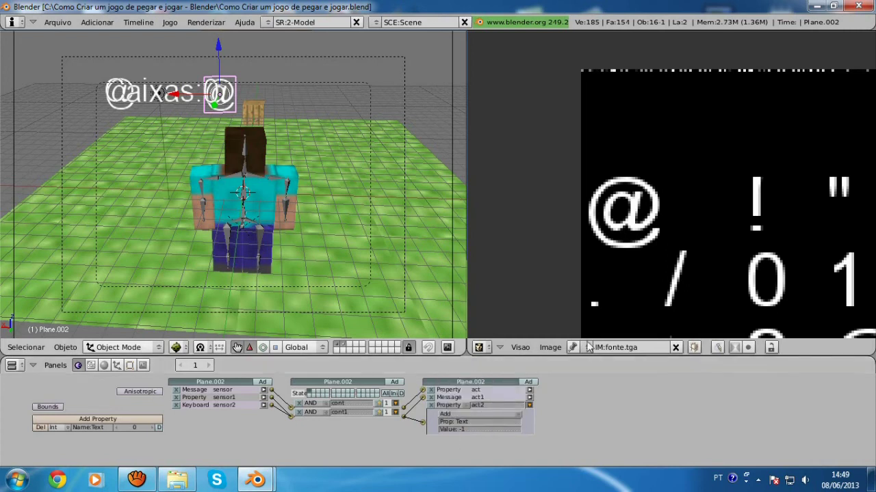
{"action": "left_click", "coordinate": [479, 422]}
{"action": "key", "text": "Return"}
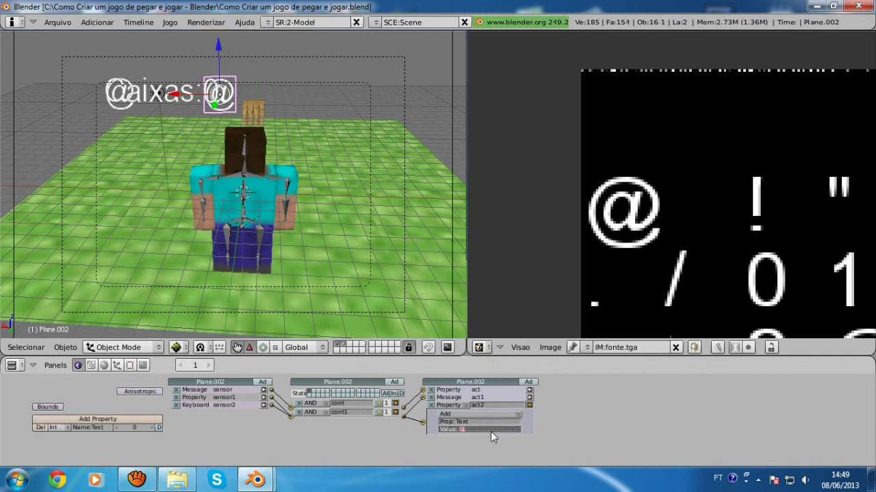
{"action": "left_click", "coordinate": [529, 405]}
Save the file with Ctrl+W, overwriting it.
{"action": "key", "text": "ctrl+w"}
{"action": "left_click", "coordinate": [359, 198]}
{"action": "scroll", "coordinate": [360, 199], "scroll_direction": "down", "scroll_amount": 4}
Select the Empty, add an actuator, and link sensor, controller and actuator.
{"action": "key", "text": "KP_3"}
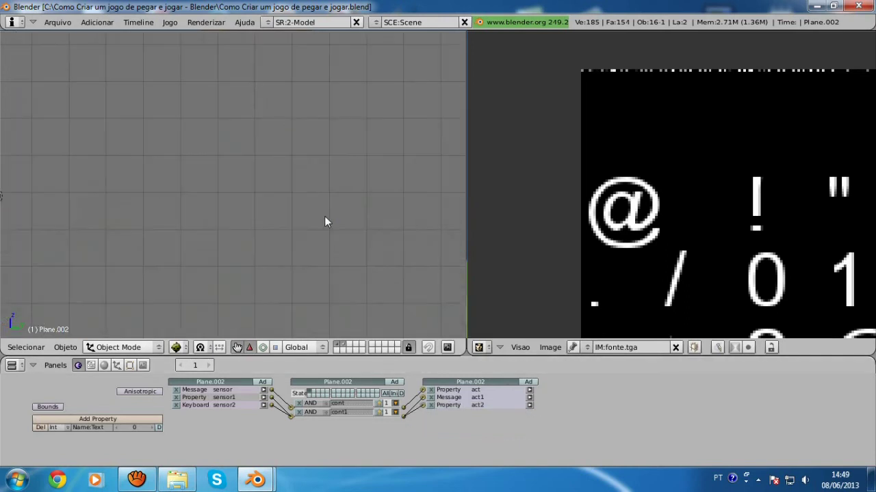
{"action": "right_click", "coordinate": [126, 243]}
{"action": "key", "text": "Home"}
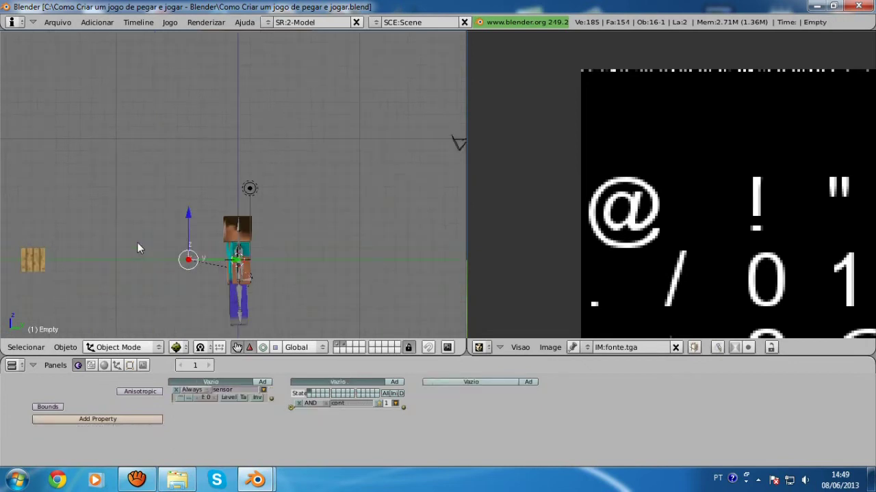
{"action": "middle_click_drag", "start_coordinate": [515, 381], "coordinate": [507, 391]}
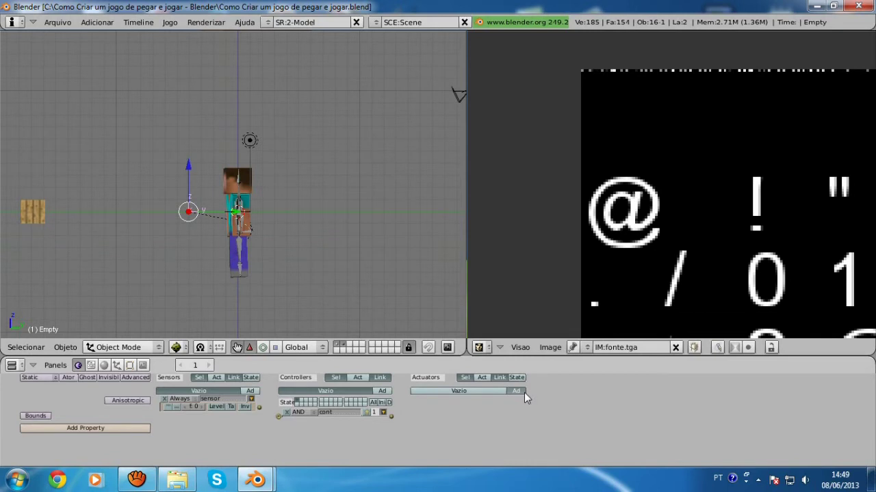
{"action": "left_click", "coordinate": [523, 392]}
{"action": "left_click_drag", "start_coordinate": [392, 420], "coordinate": [390, 416]}
{"action": "left_click_drag", "start_coordinate": [278, 417], "coordinate": [264, 411]}
Make the sensor a Message sensor for 'jogar' and the actuator Edit Object, then select the wooden box.
{"action": "left_click", "coordinate": [190, 397]}
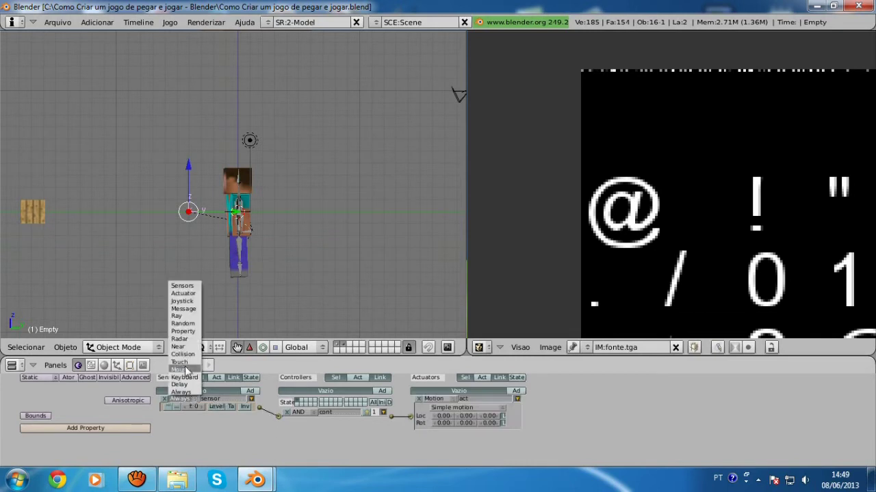
{"action": "left_click", "coordinate": [182, 309]}
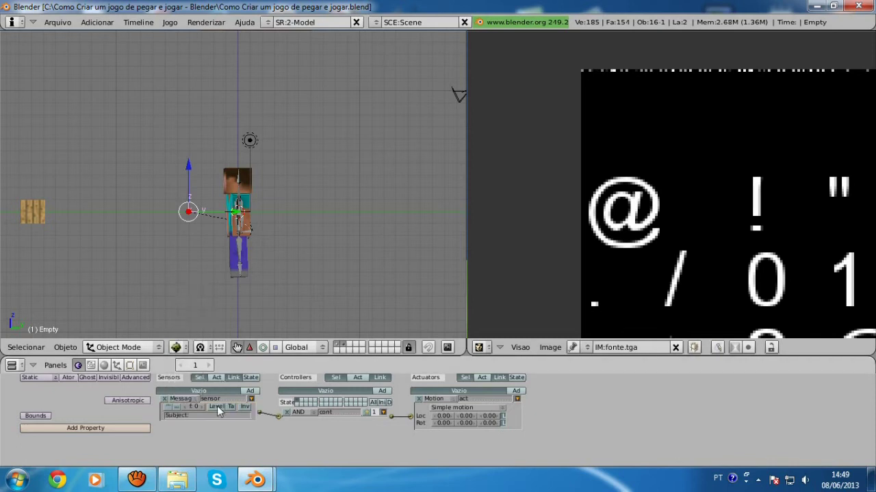
{"action": "type", "text": "jogar"}
{"action": "key", "text": "Return"}
{"action": "left_click", "coordinate": [434, 400]}
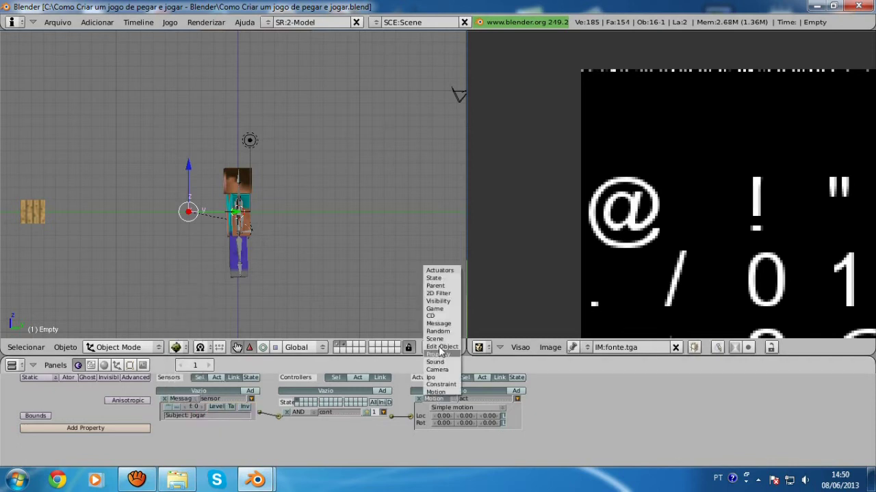
{"action": "left_click", "coordinate": [443, 358]}
{"action": "scroll", "coordinate": [118, 186], "scroll_direction": "down", "scroll_amount": 1}
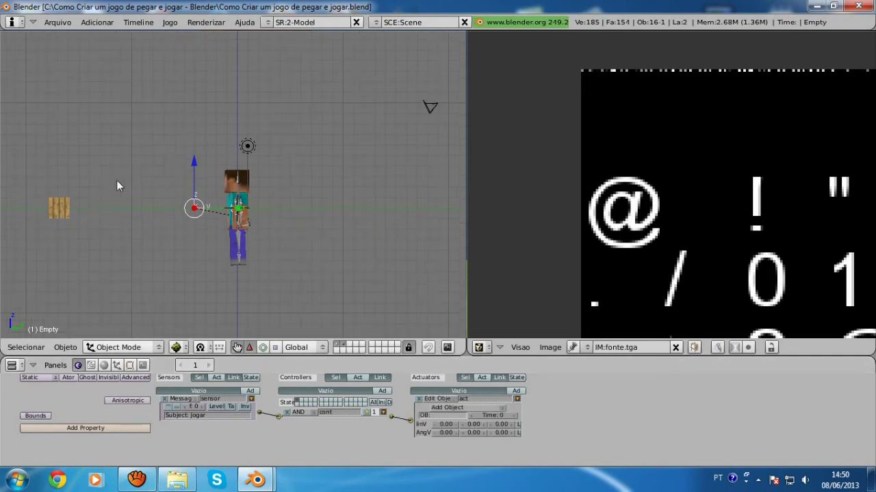
{"action": "right_click", "coordinate": [73, 206]}
{"action": "mouse_move", "coordinate": [231, 147]}
{"action": "middle_mouse_down"}
{"action": "mouse_move", "coordinate": [257, 233]}
{"action": "mouse_move", "coordinate": [168, 234]}
{"action": "middle_mouse_up"}
Duplicate the wooden box and move the copy to a separate layer, then show it.
{"action": "key", "text": "shift+d"}
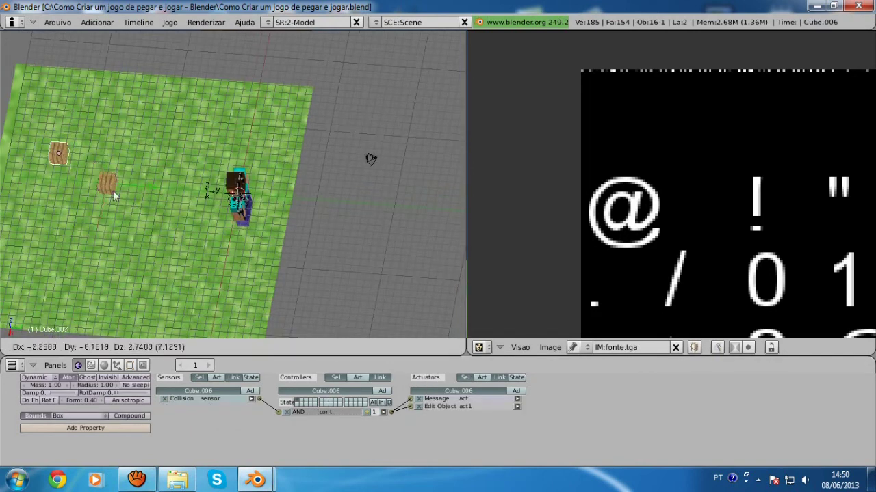
{"action": "right_click", "coordinate": [80, 191]}
{"action": "mouse_move", "coordinate": [149, 187]}
{"action": "left_mouse_down"}
{"action": "mouse_move", "coordinate": [317, 186]}
{"action": "mouse_move", "coordinate": [375, 200]}
{"action": "mouse_move", "coordinate": [392, 215]}
{"action": "left_mouse_up"}
{"action": "right_click", "coordinate": [391, 215]}
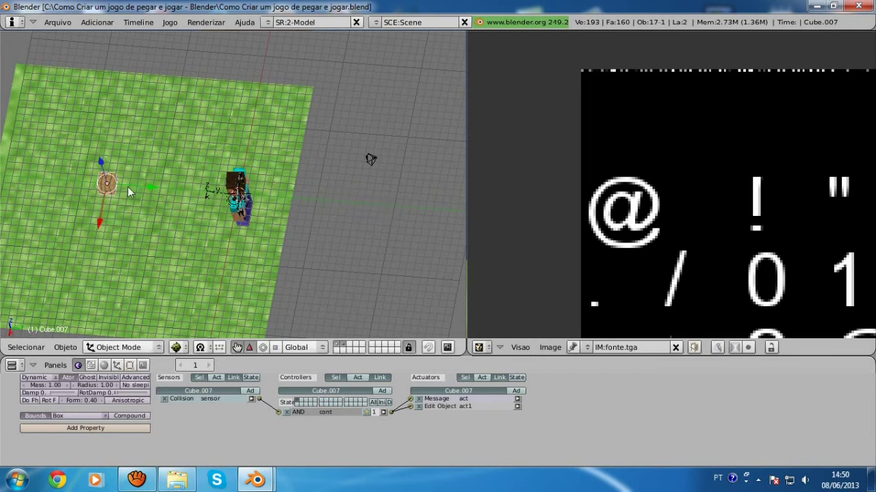
{"action": "scroll", "coordinate": [121, 187], "scroll_direction": "up", "scroll_amount": 1}
{"action": "left_click_drag", "start_coordinate": [115, 186], "coordinate": [277, 219]}
{"action": "right_click", "coordinate": [277, 219]}
{"action": "key", "text": "m"}
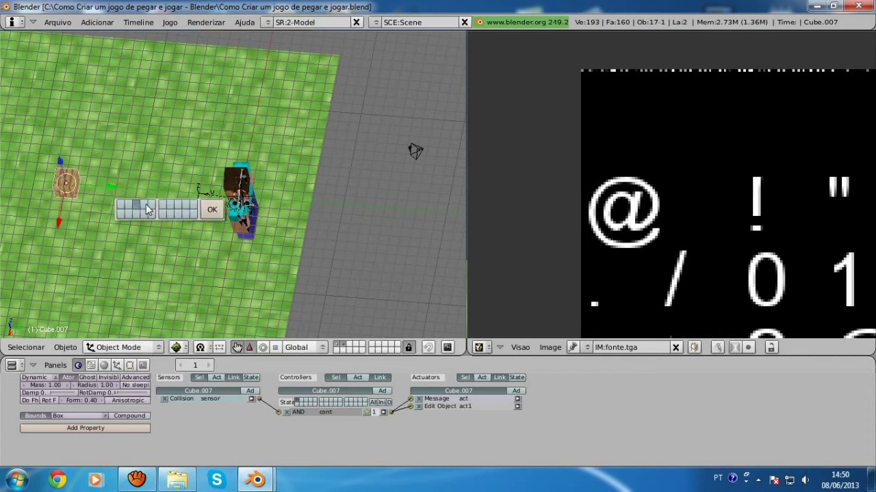
{"action": "left_click", "coordinate": [214, 211]}
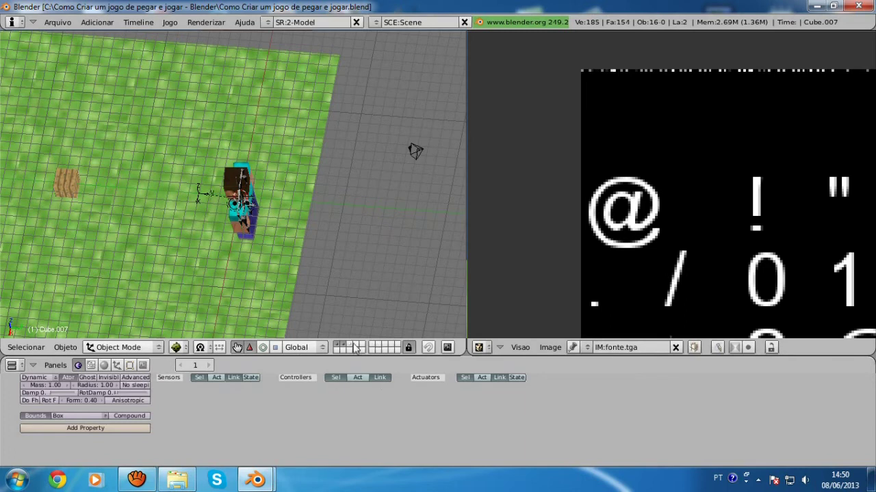
{"action": "left_click", "coordinate": [351, 349]}
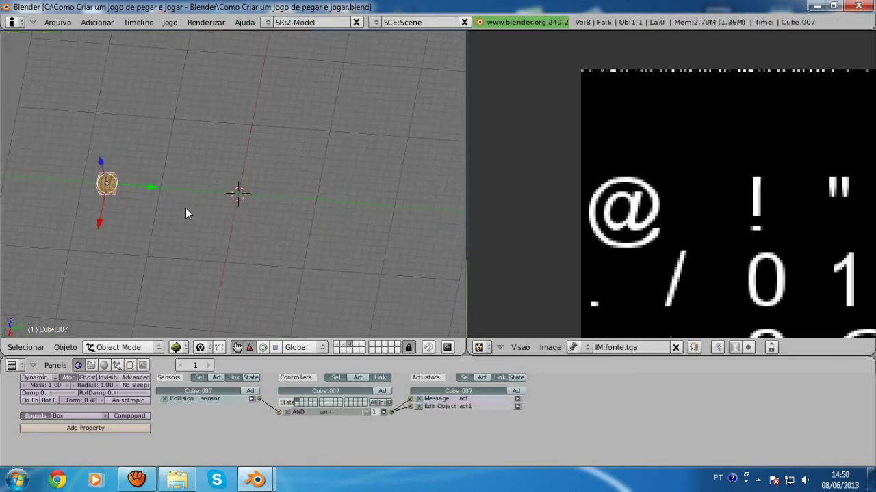
Rename the duplicate to Caixa and switch back to the ground and character layer.
{"action": "key", "text": "n"}
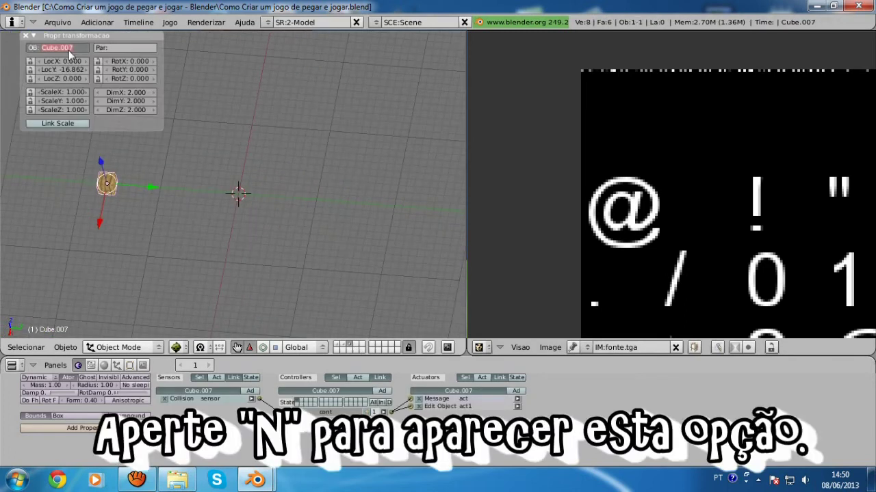
{"action": "type", "text": "ixa"}
{"action": "key", "text": "Return"}
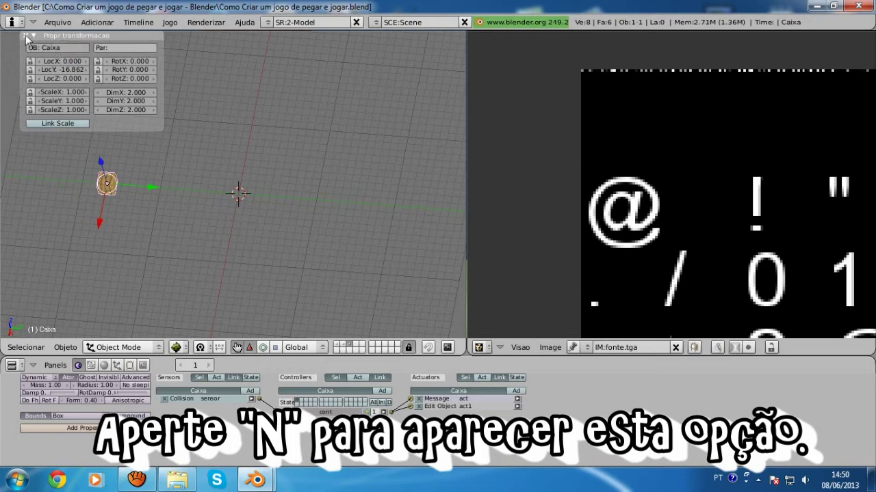
{"action": "key", "text": "n"}
{"action": "left_click", "coordinate": [342, 346]}
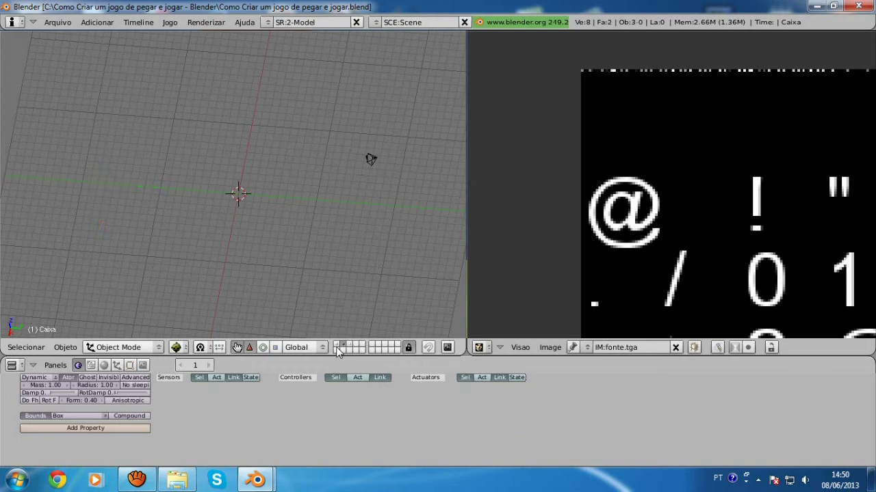
{"action": "left_click", "coordinate": [337, 347]}
{"action": "scroll", "coordinate": [174, 211], "scroll_direction": "down", "scroll_amount": 2}
Check that Cube.006's Edit Object actuator is set to End Object.
{"action": "right_click", "coordinate": [133, 185]}
{"action": "right_click", "coordinate": [134, 183]}
{"action": "scroll", "coordinate": [159, 204], "scroll_direction": "up", "scroll_amount": 2}
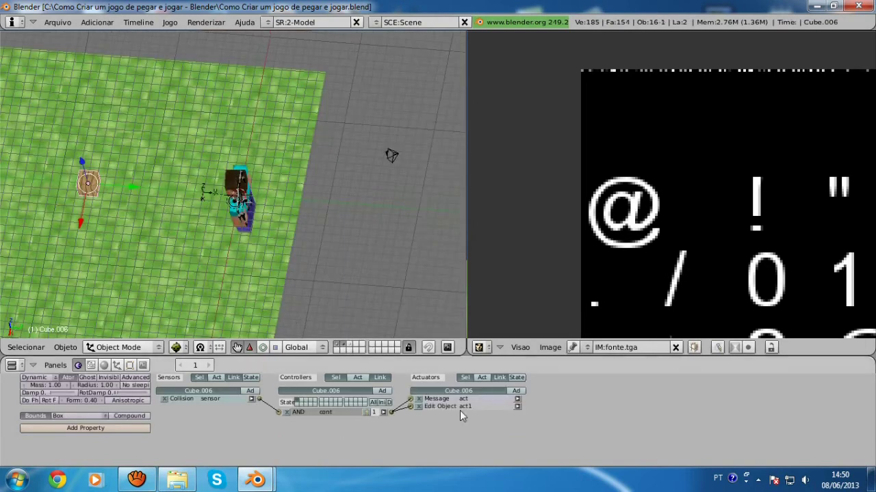
{"action": "left_click", "coordinate": [518, 406]}
{"action": "left_click", "coordinate": [518, 405]}
{"action": "left_click", "coordinate": [517, 406]}
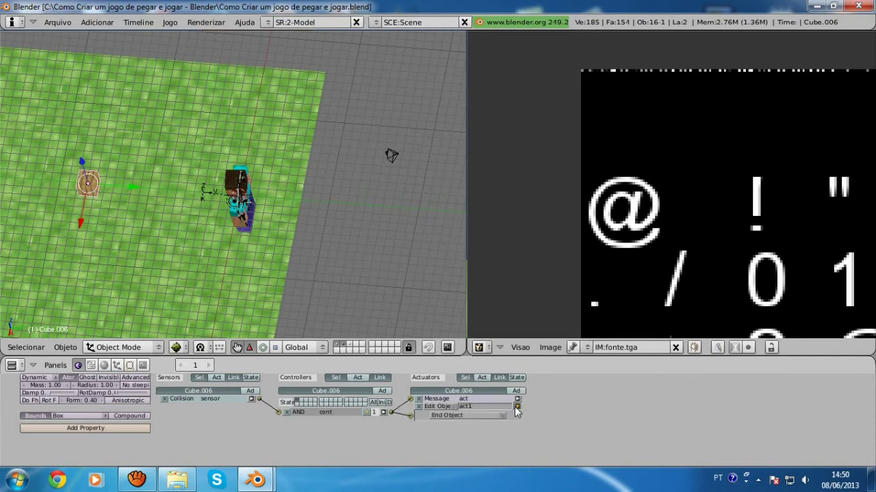
{"action": "left_click", "coordinate": [517, 406]}
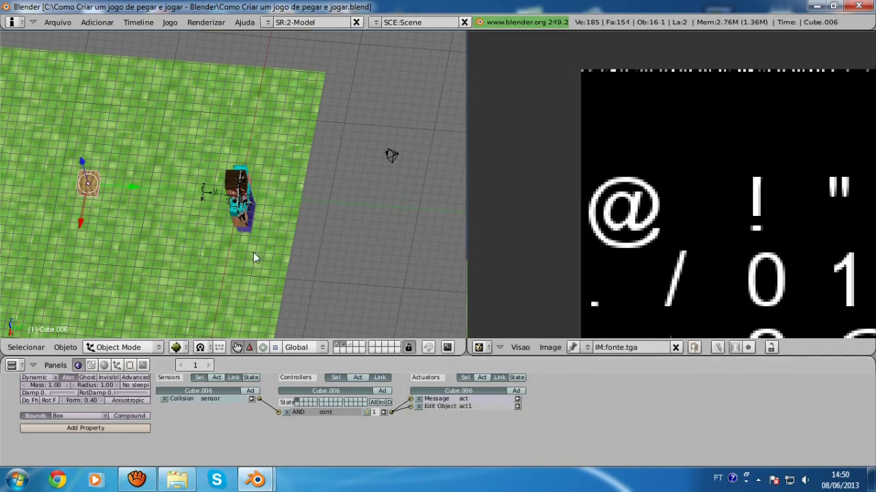
Set the Empty's Add Object actuator to spawn Caixa and save the file.
{"action": "right_click", "coordinate": [196, 200]}
{"action": "scroll", "coordinate": [206, 206], "scroll_direction": "up", "scroll_amount": 2}
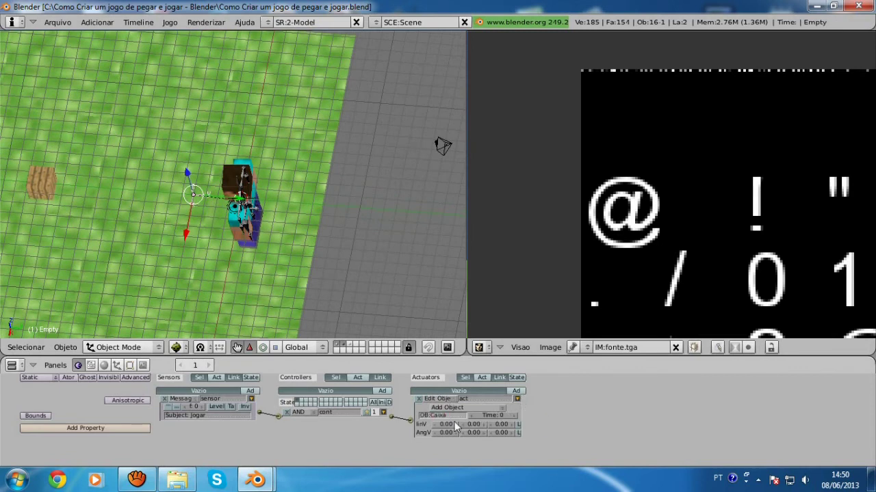
{"action": "left_click", "coordinate": [517, 398]}
{"action": "key", "text": "ctrl+s"}
{"action": "left_click", "coordinate": [275, 266]}
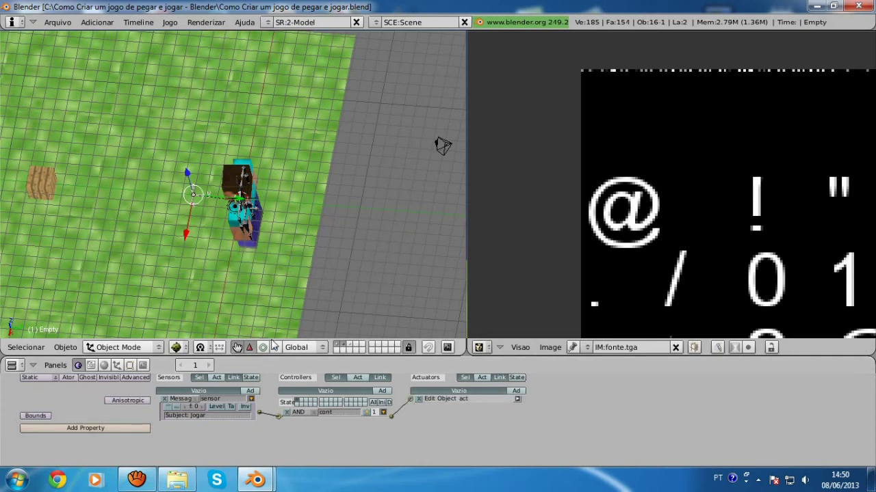
Review the Add Object settings again and switch to the game camera view.
{"action": "left_click", "coordinate": [518, 399]}
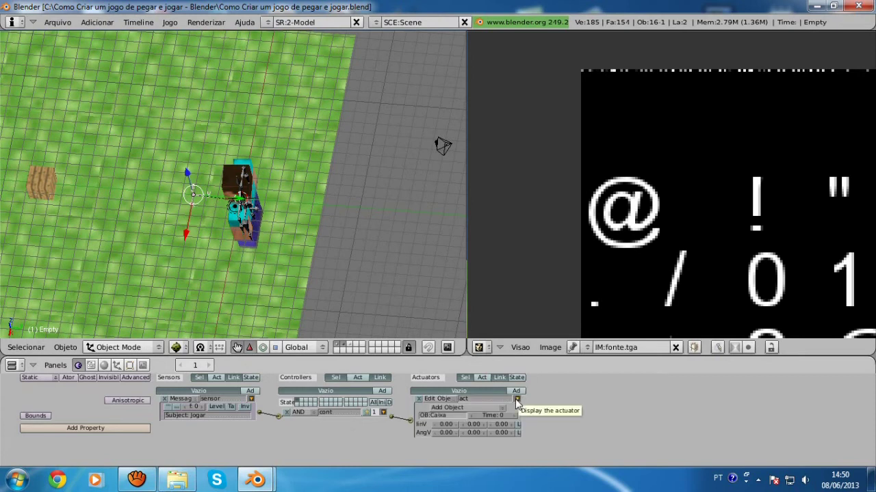
{"action": "left_click", "coordinate": [517, 400]}
{"action": "key", "text": "KP_0"}
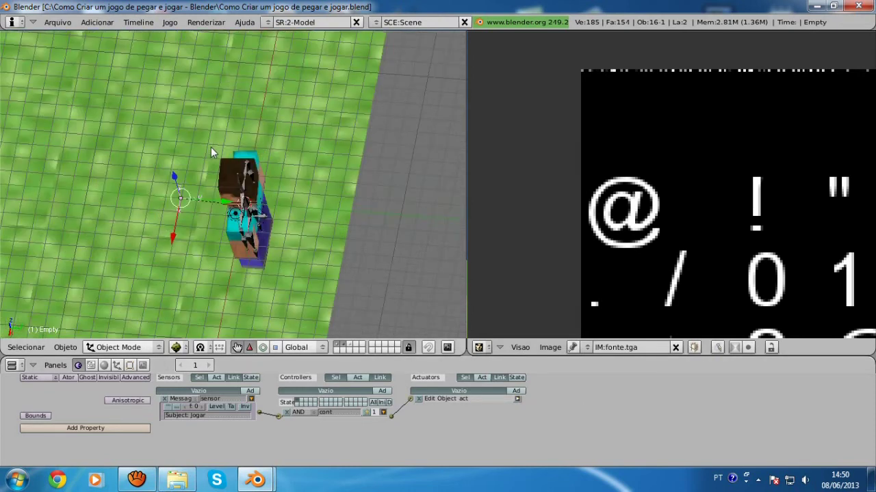
Play the game, walk into a crate to collect it, stop, and select the Caixa crate.
{"action": "key", "text": "p"}
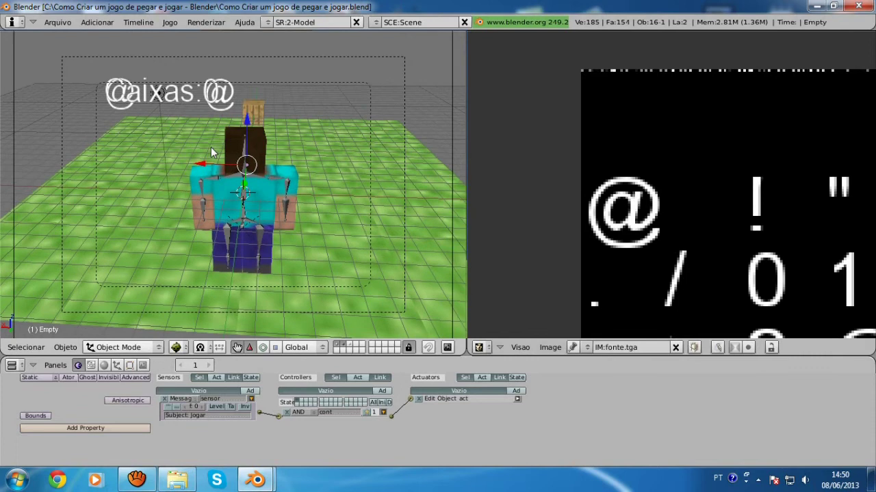
{"action": "key", "text": "Up"}
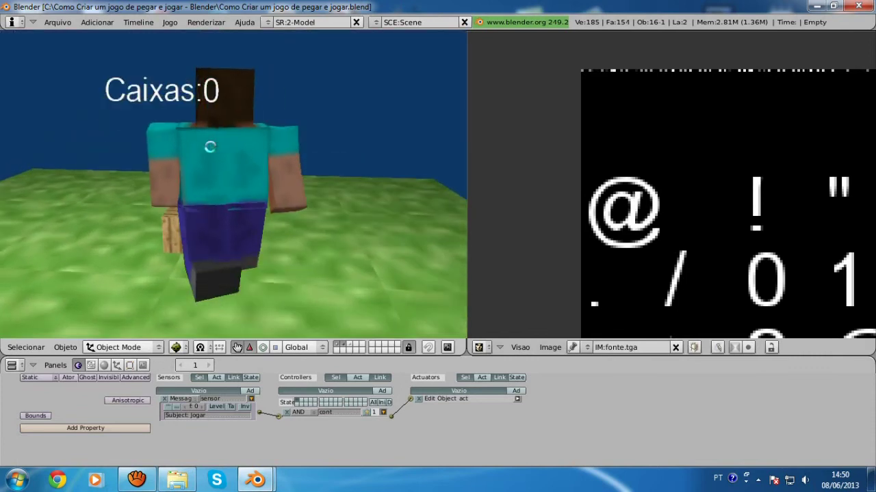
{"action": "key", "text": "Right"}
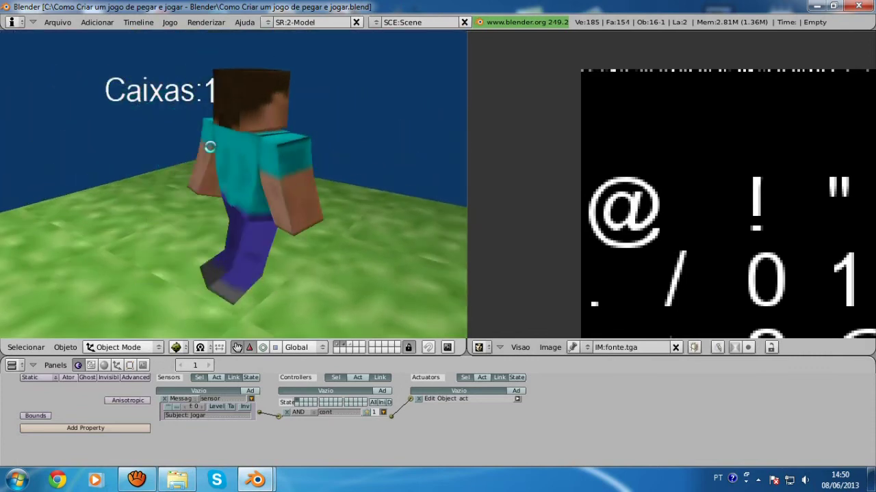
{"action": "key", "text": "Left"}
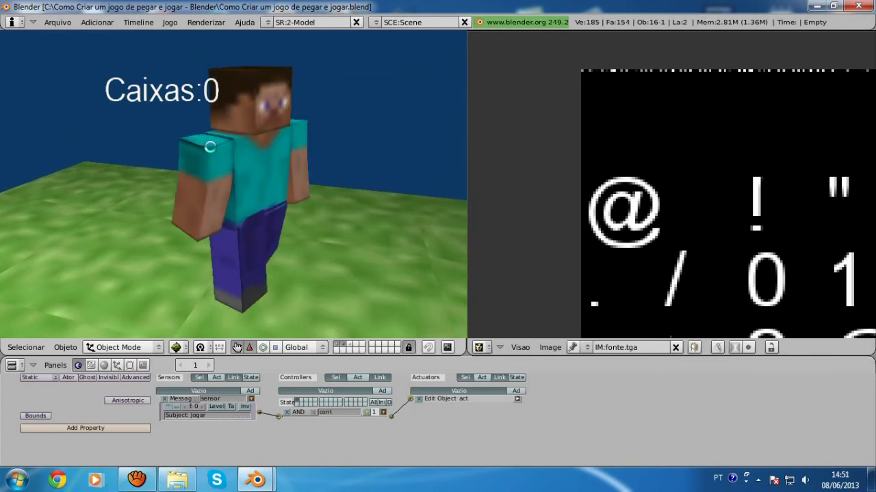
{"action": "key", "text": "Escape"}
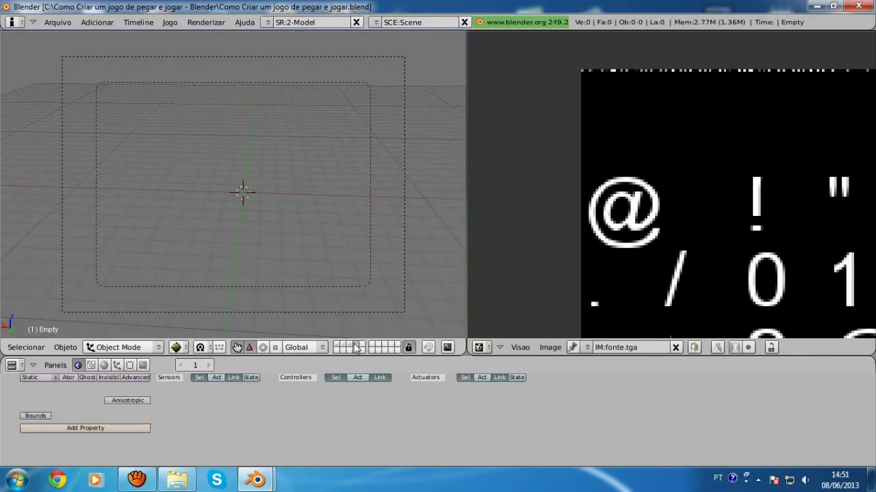
{"action": "right_click", "coordinate": [264, 107]}
Scale the crate to half height, then shrink it uniformly to 0.88.
{"action": "key", "text": "s"}
{"action": "key", "text": "z"}
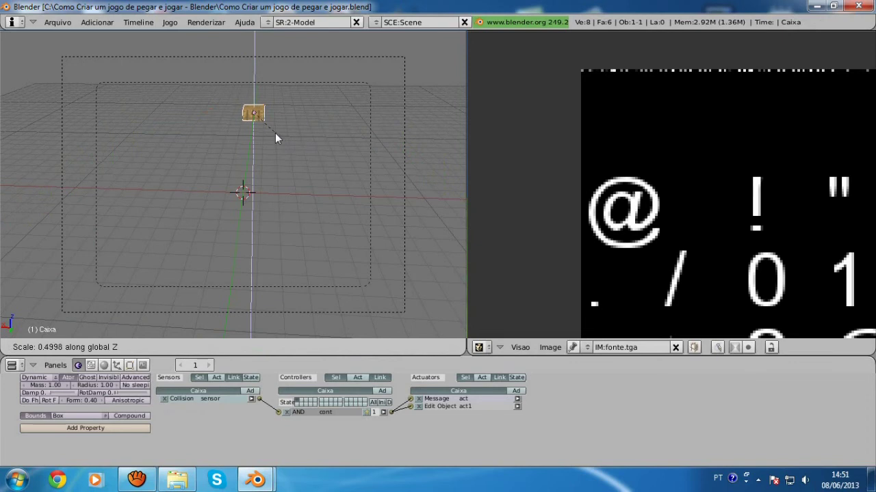
{"action": "left_click", "coordinate": [275, 133]}
{"action": "scroll", "coordinate": [301, 116], "scroll_direction": "up", "scroll_amount": 2}
{"action": "key", "text": "s"}
{"action": "left_click", "coordinate": [294, 102]}
Play the game to test collecting the resized crate.
{"action": "key", "text": "p"}
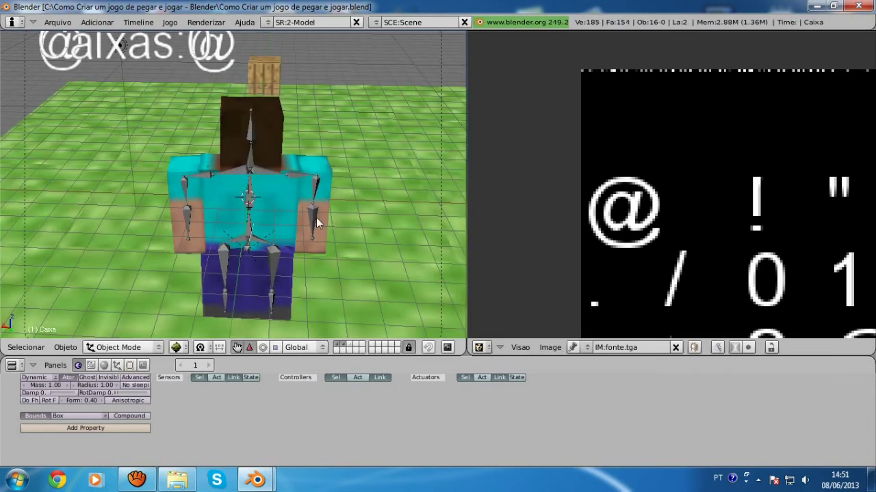
{"action": "key", "text": "Up"}
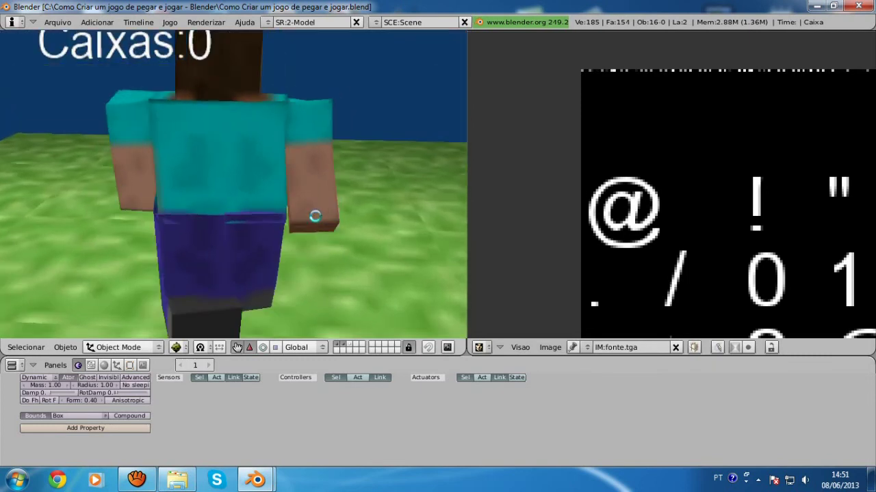
{"action": "key", "text": "Right"}
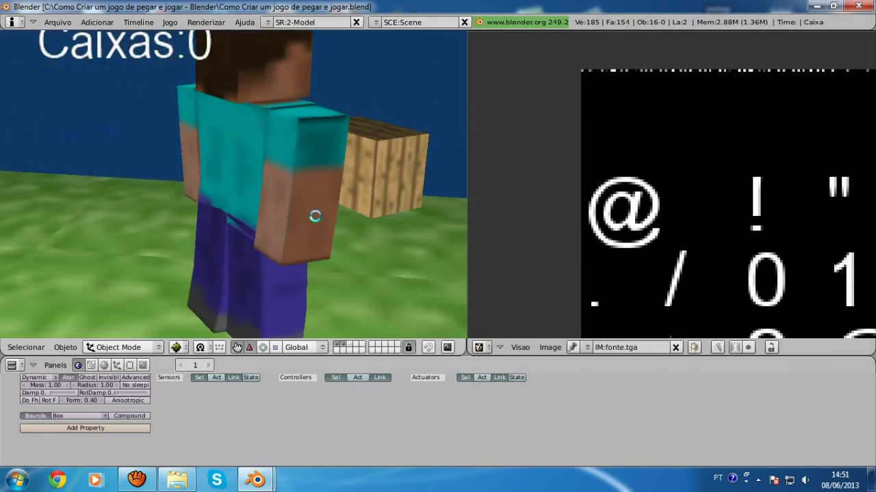
{"action": "key", "text": "Escape"}
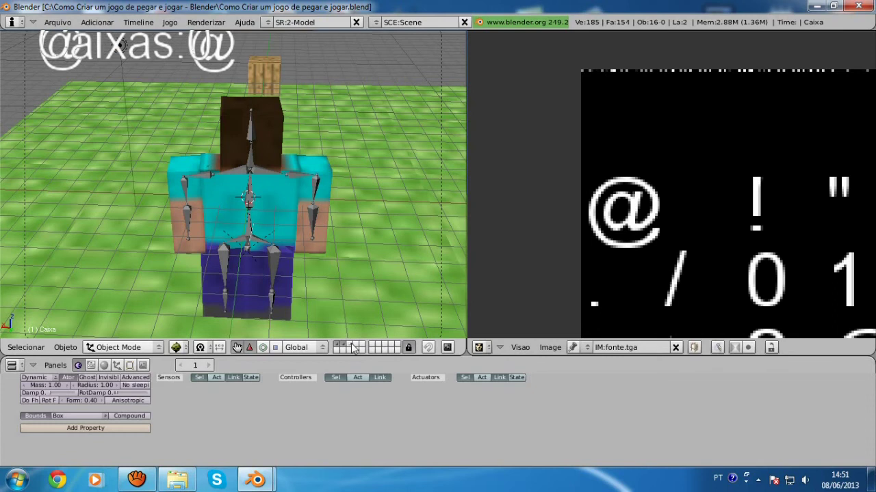
Resize the crate again and replay, walking forward to collect crates.
{"action": "key", "text": "s"}
{"action": "left_click", "coordinate": [290, 115]}
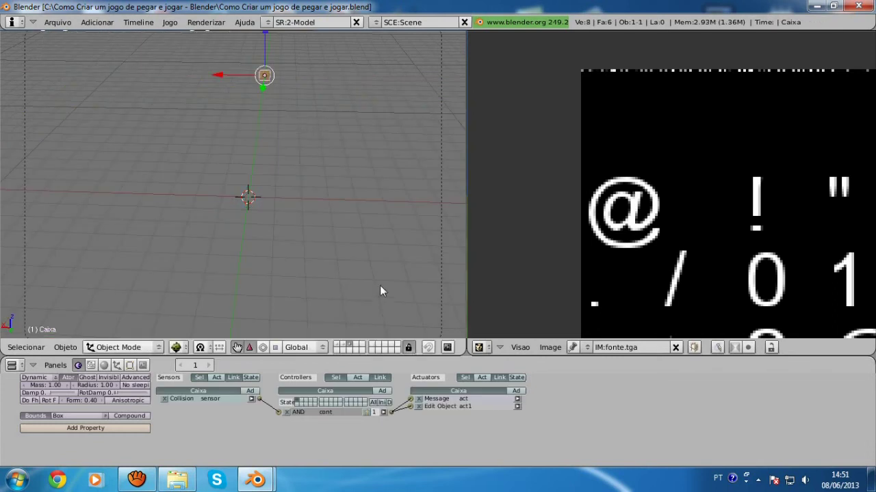
{"action": "key", "text": "p"}
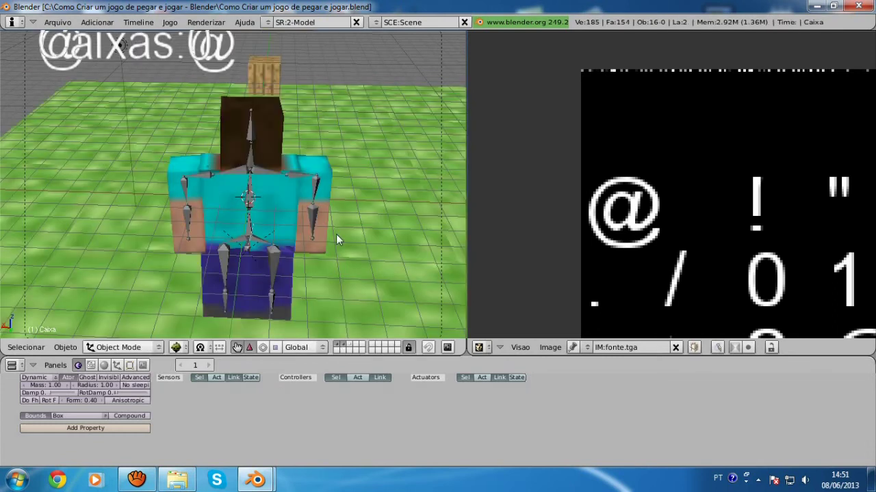
{"action": "key", "text": "Up"}
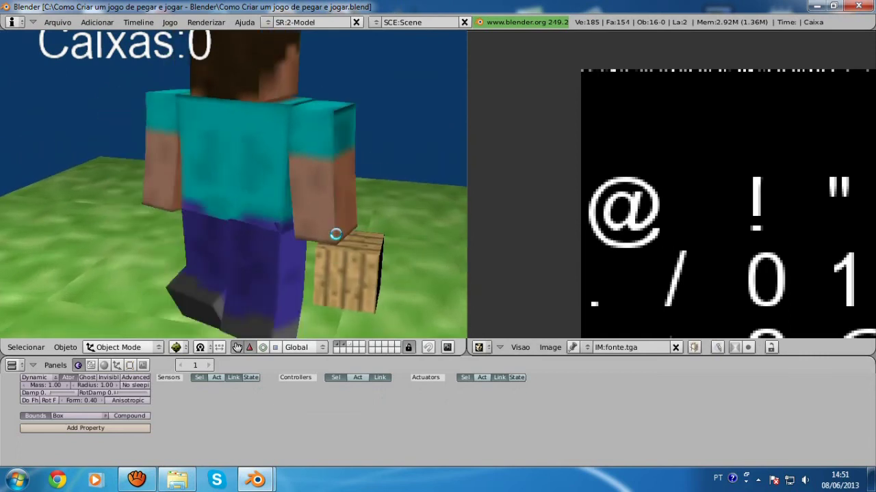
{"action": "key", "text": "Up"}
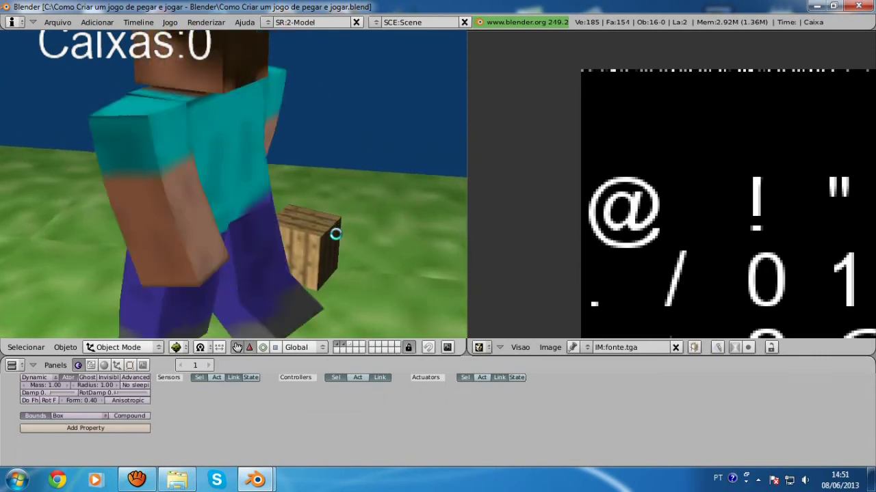
{"action": "key", "text": "Up"}
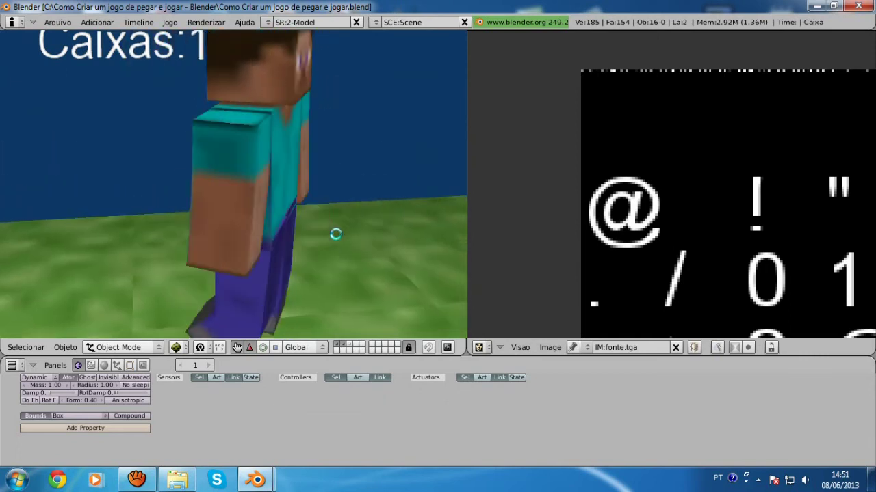
{"action": "key", "text": "Escape"}
Save over the file, then select crate Cube.006 and show its layer.
{"action": "key", "text": "ctrl+w"}
{"action": "left_click", "coordinate": [337, 231]}
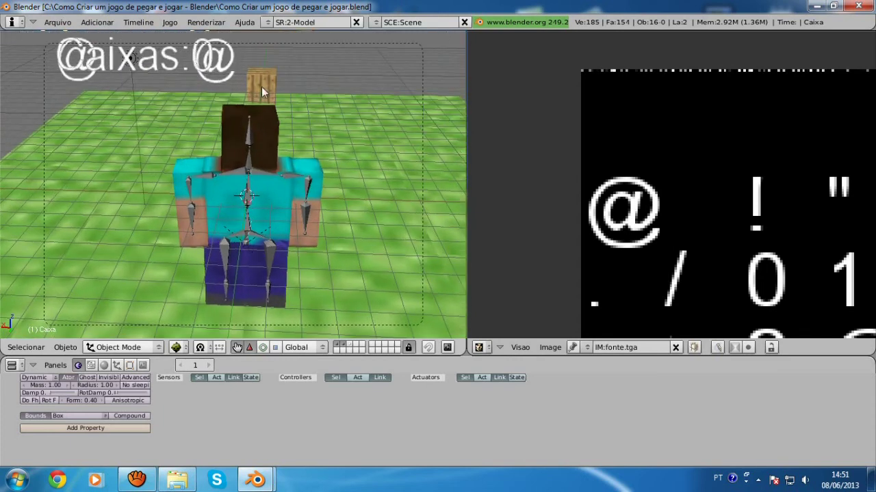
{"action": "right_click", "coordinate": [261, 86]}
{"action": "left_click", "coordinate": [351, 347]}
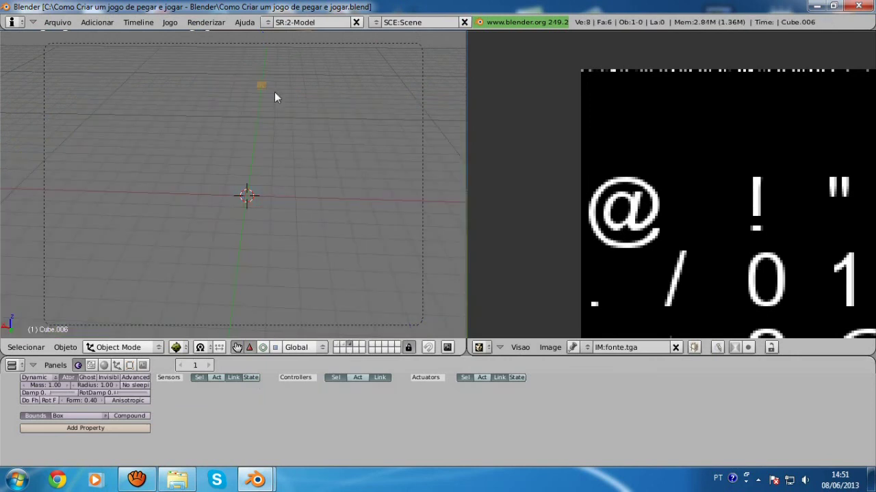
Show the counter-text and character layers again, then save the blend file.
{"action": "left_click", "coordinate": [336, 344], "text": "shift"}
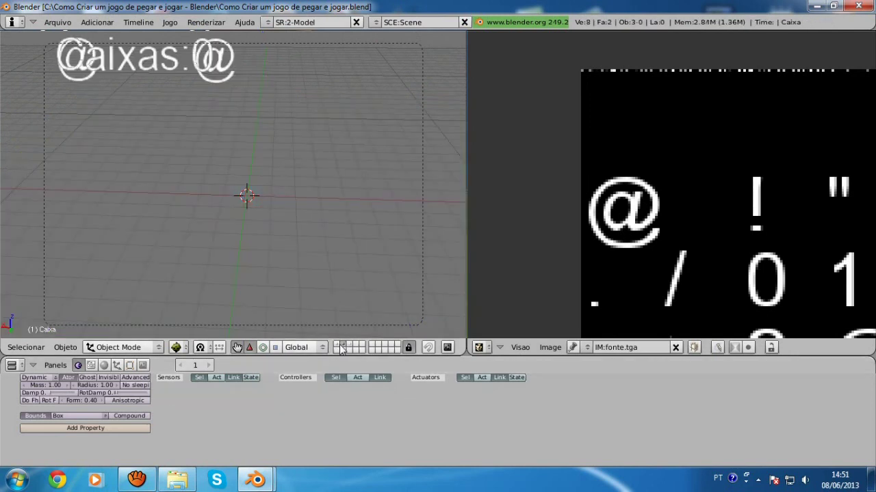
{"action": "left_click", "coordinate": [340, 344], "text": "shift"}
{"action": "key", "text": "ctrl+w"}
{"action": "left_click", "coordinate": [268, 62]}
Select the spawning Empty and expand its Add Object actuator settings.
{"action": "right_click", "coordinate": [264, 79]}
{"action": "mouse_move", "coordinate": [264, 79]}
{"action": "middle_mouse_down"}
{"action": "mouse_move", "coordinate": [341, 131]}
{"action": "mouse_move", "coordinate": [224, 179]}
{"action": "middle_mouse_up"}
{"action": "right_click", "coordinate": [179, 141]}
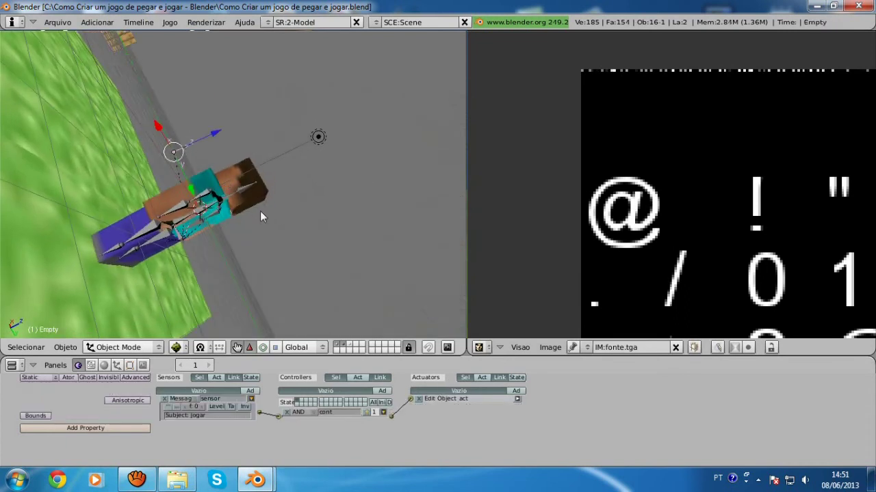
{"action": "left_click", "coordinate": [518, 400]}
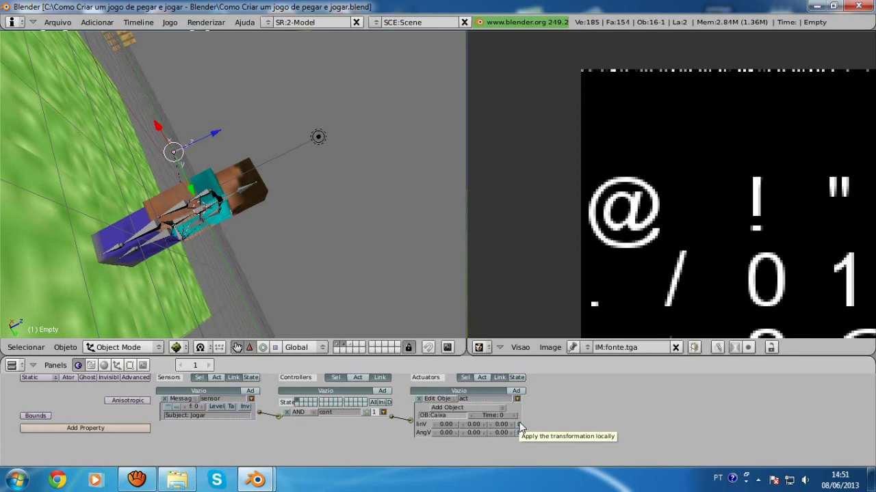
{"action": "mouse_move", "coordinate": [383, 273]}
{"action": "middle_mouse_down"}
{"action": "mouse_move", "coordinate": [234, 216]}
{"action": "mouse_move", "coordinate": [108, 203]}
{"action": "mouse_move", "coordinate": [82, 297]}
{"action": "mouse_move", "coordinate": [216, 206]}
{"action": "middle_mouse_up"}
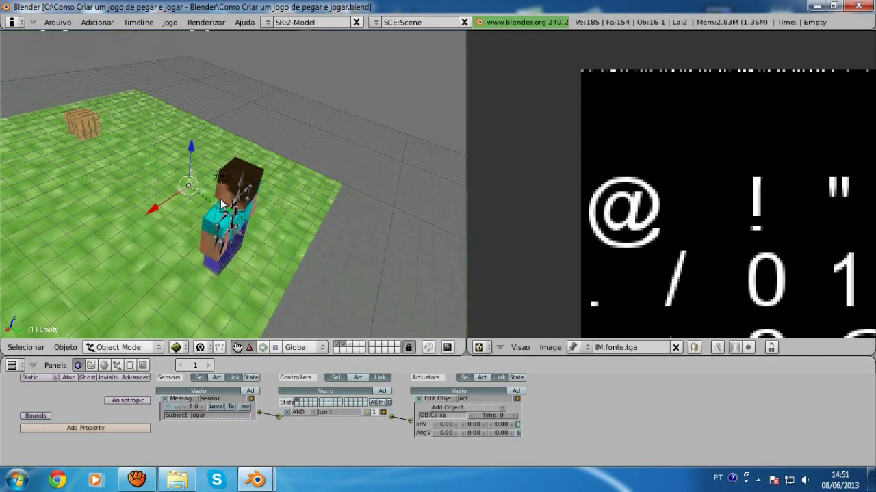
{"action": "left_click", "coordinate": [215, 212]}
{"action": "right_click", "coordinate": [187, 201]}
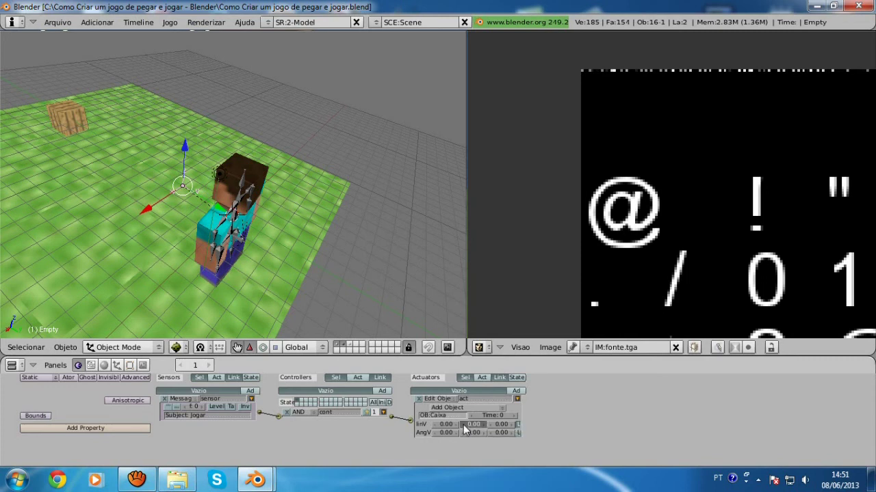
Set the spawned crates' linV Y velocity to -11.09, then start the game.
{"action": "left_click_drag", "start_coordinate": [454, 426], "coordinate": [417, 427]}
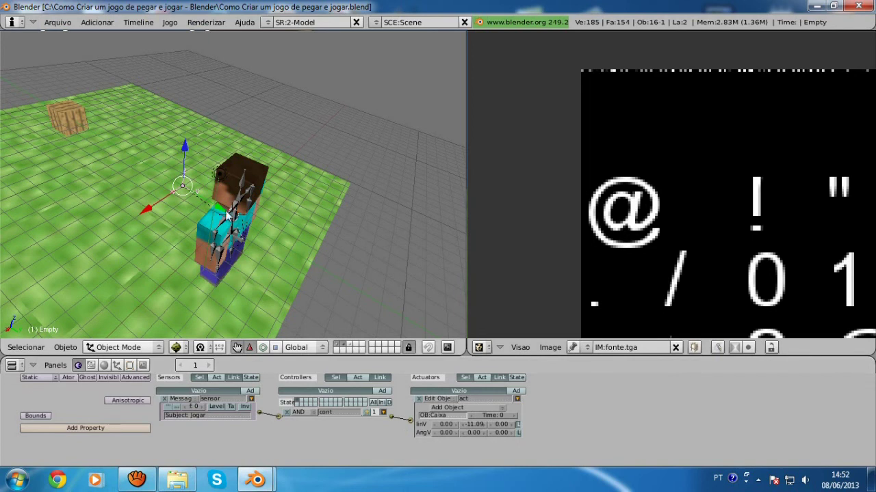
{"action": "key", "text": "g"}
{"action": "key", "text": "y"}
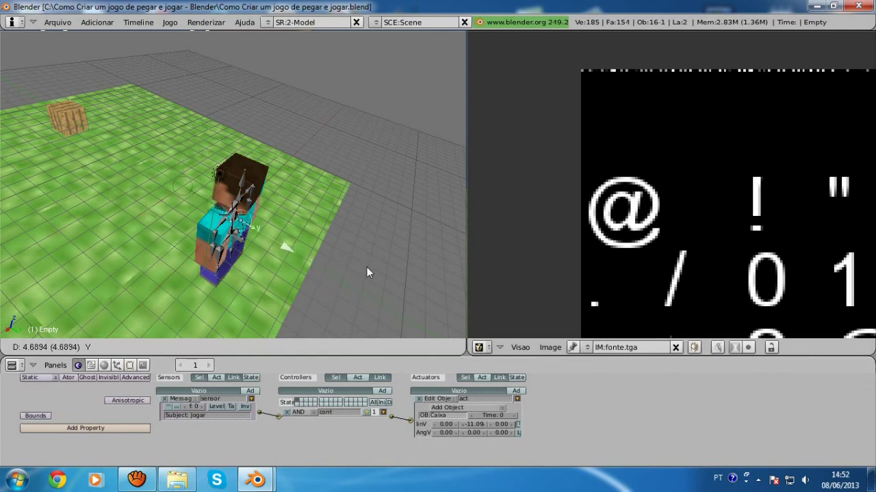
{"action": "key", "text": "Escape"}
{"action": "scroll", "coordinate": [132, 119], "scroll_direction": "down", "scroll_amount": 3}
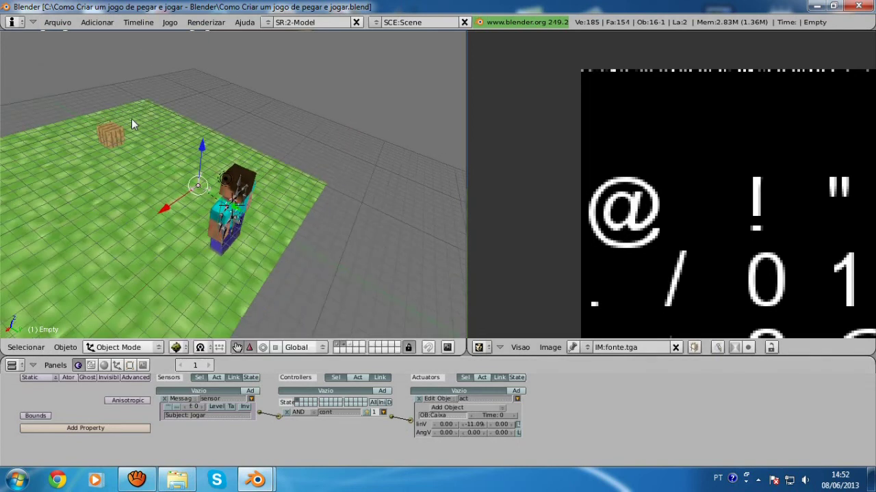
{"action": "middle_click_drag", "start_coordinate": [131, 119], "coordinate": [195, 212]}
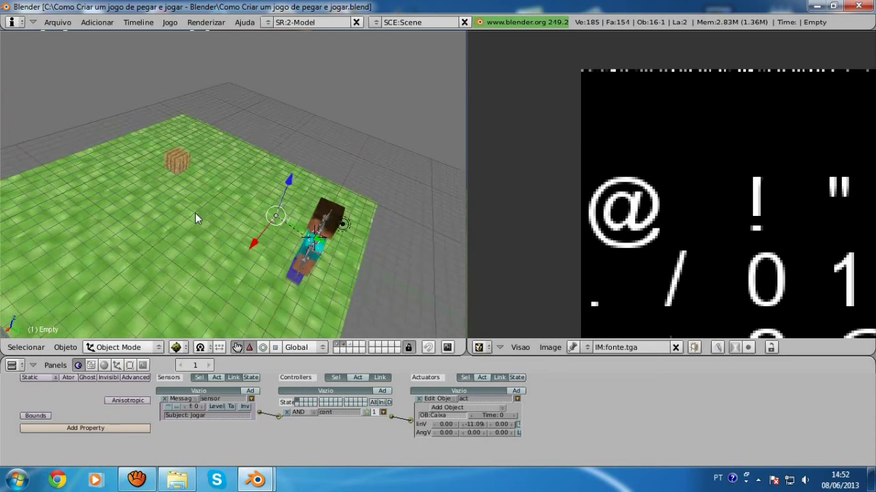
{"action": "key", "text": "p"}
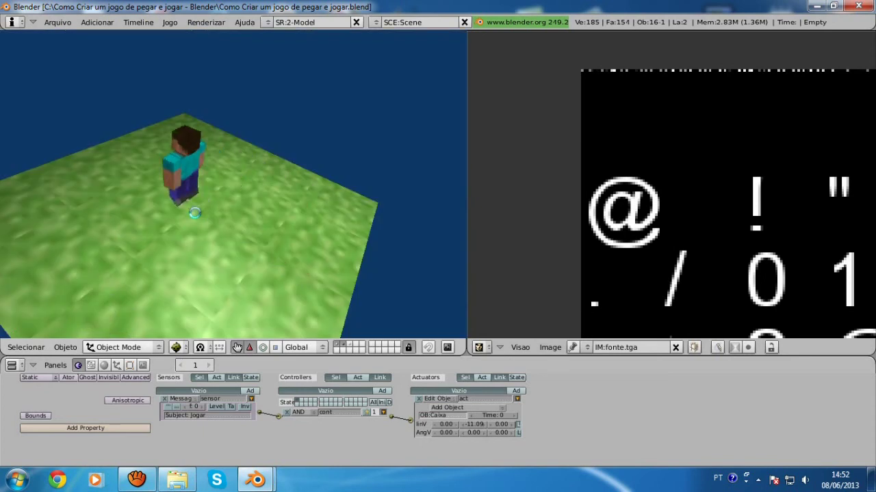
Run two short tests chasing the sliding crate, then save the blend file.
{"action": "key", "text": "Right"}
{"action": "key", "text": "space"}
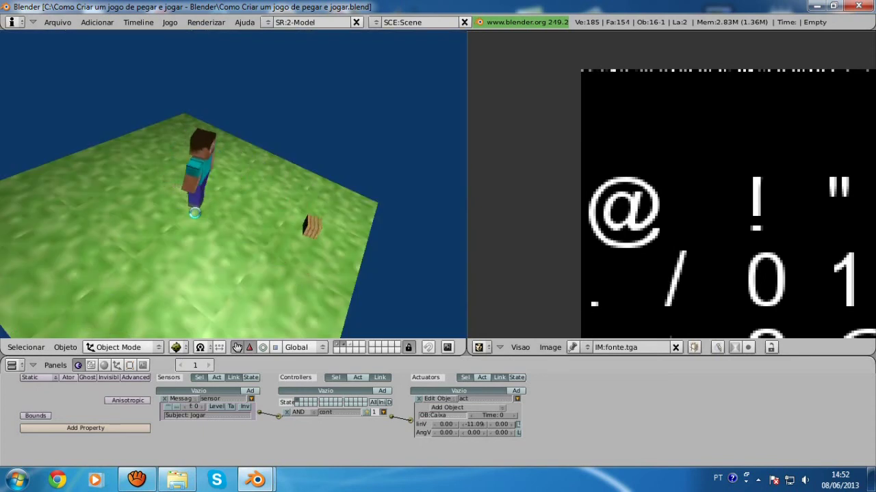
{"action": "key", "text": "Up"}
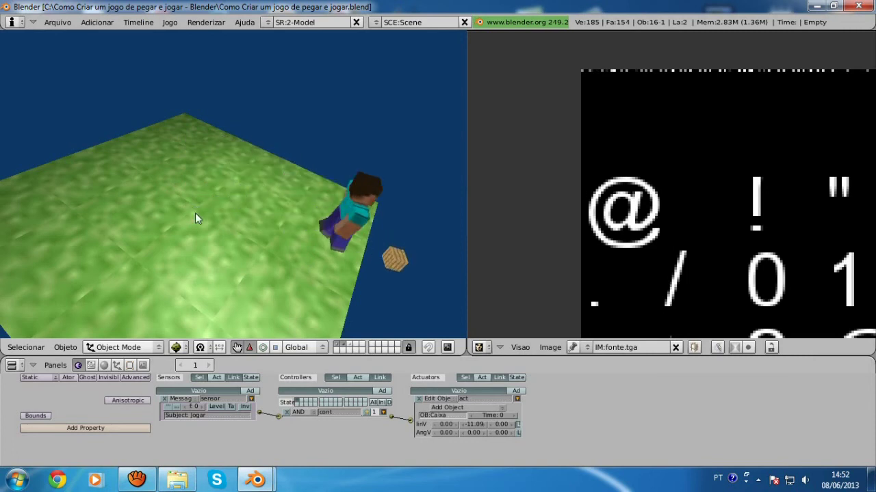
{"action": "key", "text": "Escape"}
{"action": "key", "text": "p"}
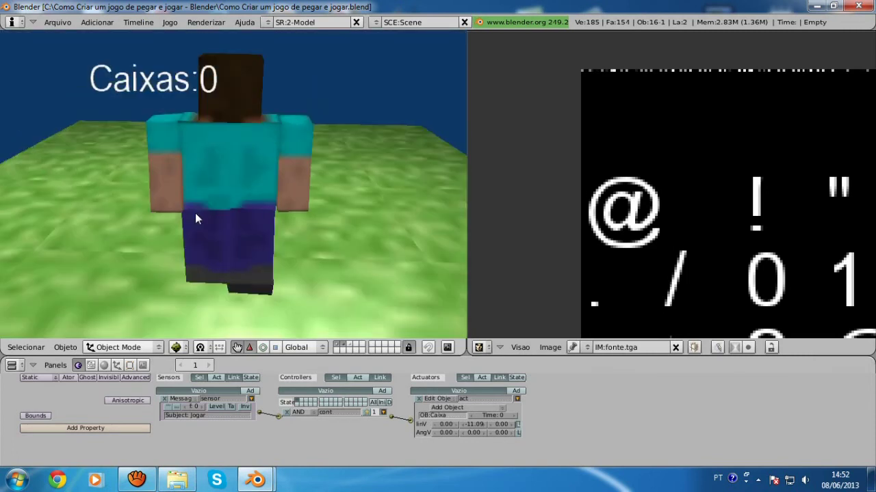
{"action": "key", "text": "Left"}
{"action": "key", "text": "Left"}
{"action": "key", "text": "Escape"}
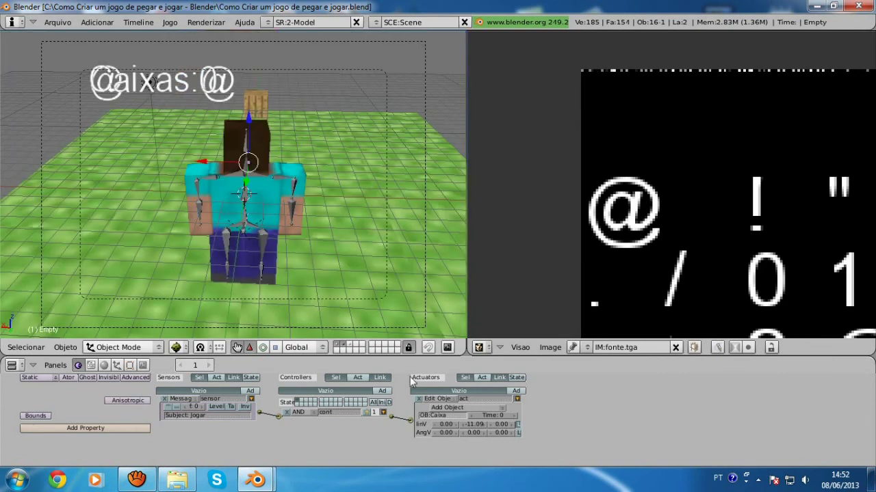
{"action": "key", "text": "ctrl+w"}
{"action": "left_click", "coordinate": [399, 199]}
Play again, steering the character into each newly spawned box, then stop the game.
{"action": "key", "text": "p"}
{"action": "key", "text": "Up"}
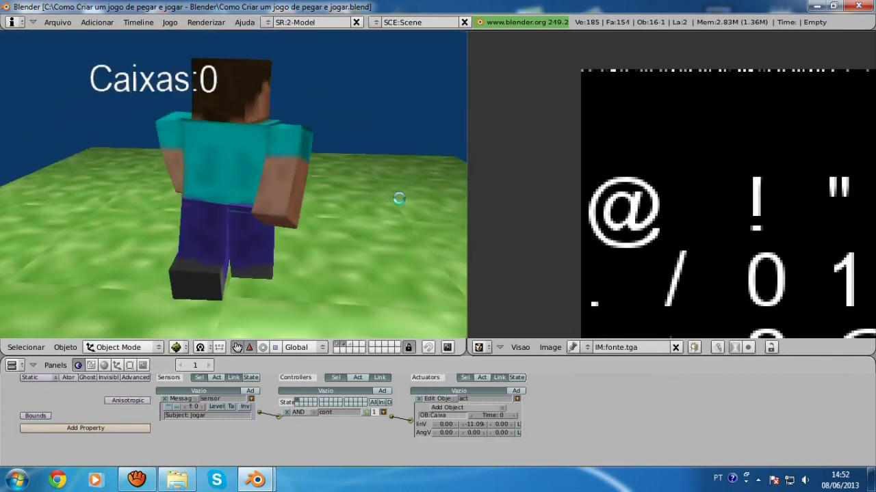
{"action": "key", "text": "Right"}
{"action": "key", "text": "Left"}
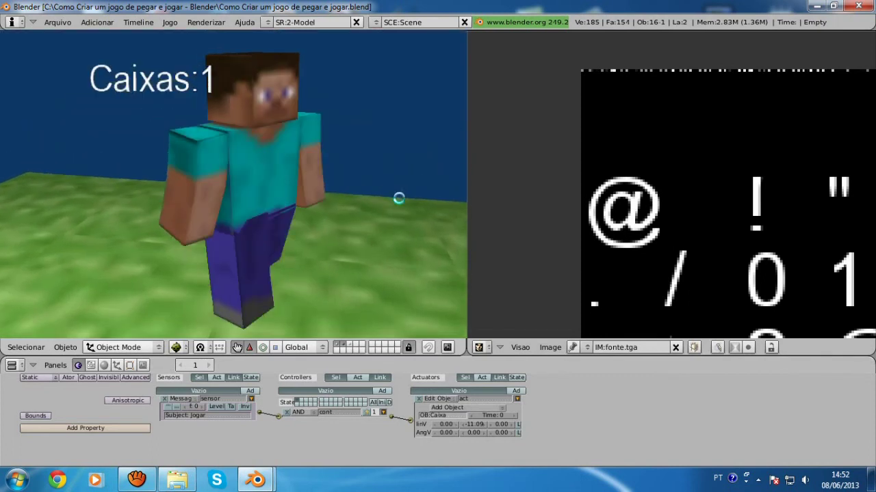
{"action": "key", "text": "Left"}
{"action": "key", "text": "Up"}
{"action": "key", "text": "Right"}
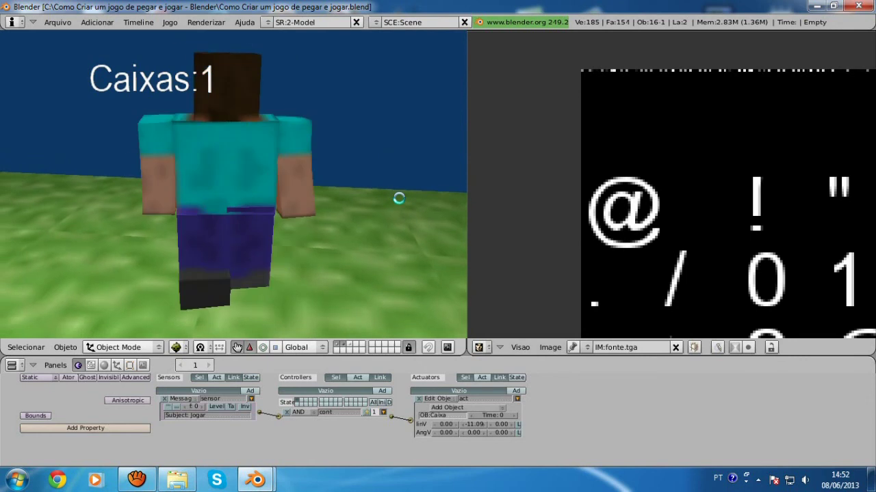
{"action": "key", "text": "Up"}
{"action": "key", "text": "Up"}
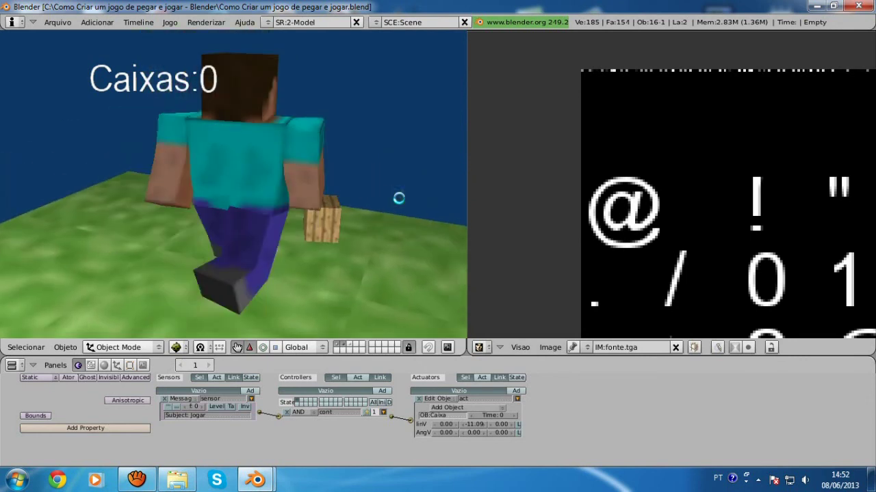
{"action": "key", "text": "Left"}
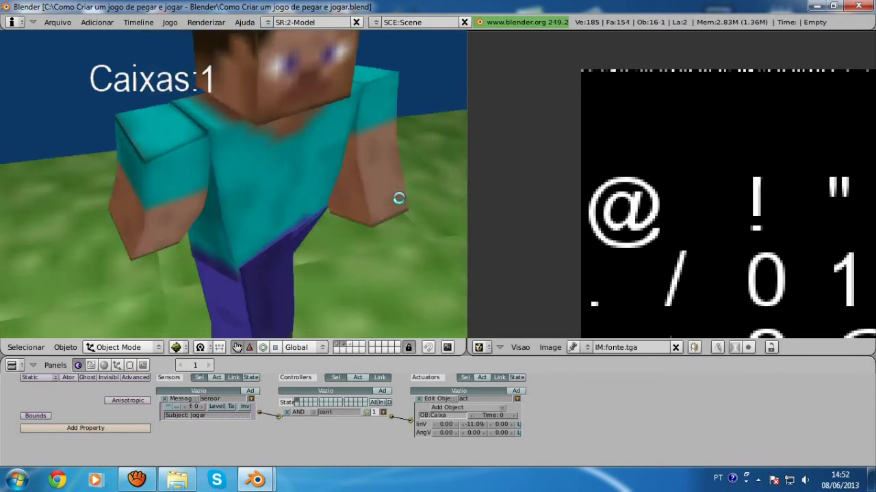
{"action": "key", "text": "Left"}
{"action": "key", "text": "Right"}
{"action": "key", "text": "space"}
{"action": "key", "text": "Up"}
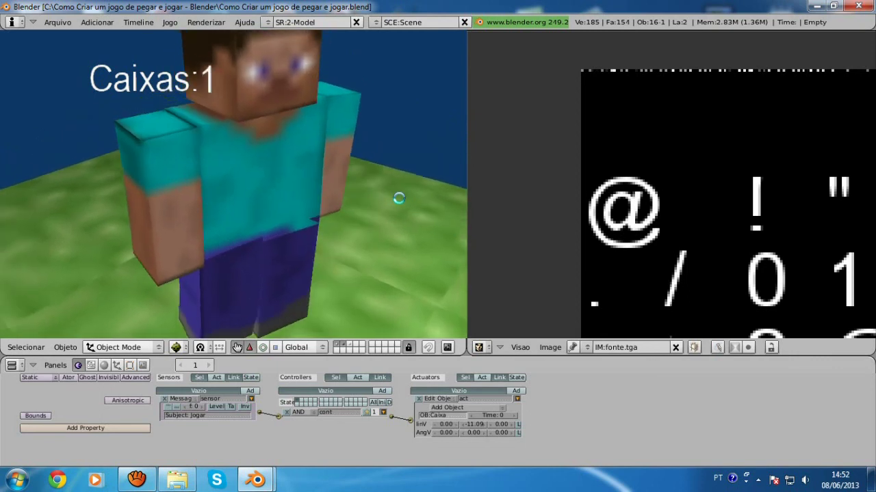
{"action": "key", "text": "Left"}
{"action": "key", "text": "space"}
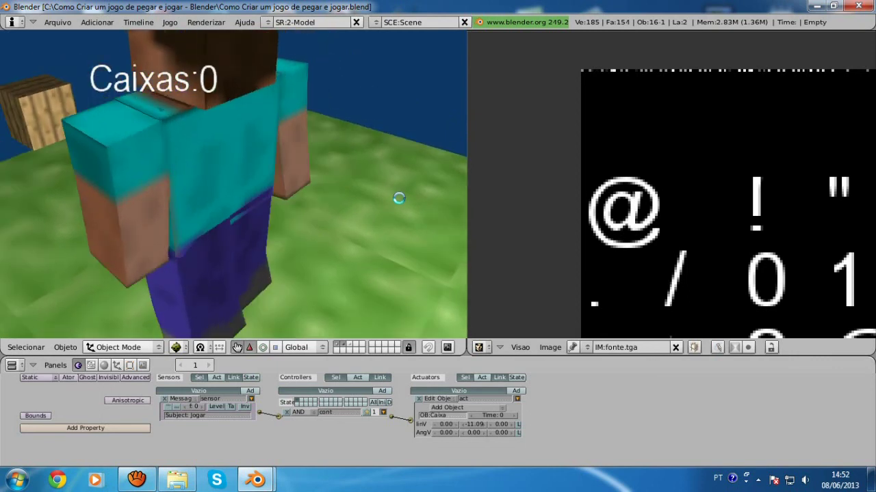
{"action": "key", "text": "Escape"}
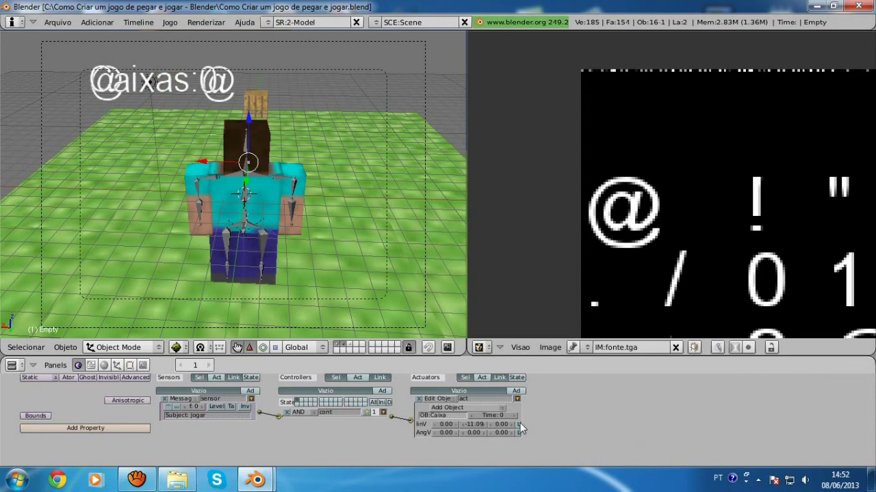
Collapse the Edit Object actuator, select Cube.006 and view the plane from the top.
{"action": "left_click", "coordinate": [516, 400]}
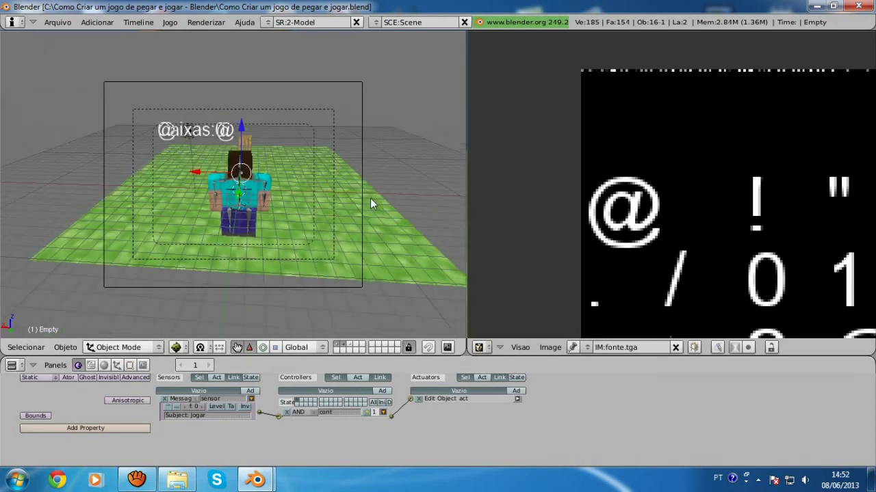
{"action": "scroll", "coordinate": [269, 175], "scroll_direction": "down", "scroll_amount": 2}
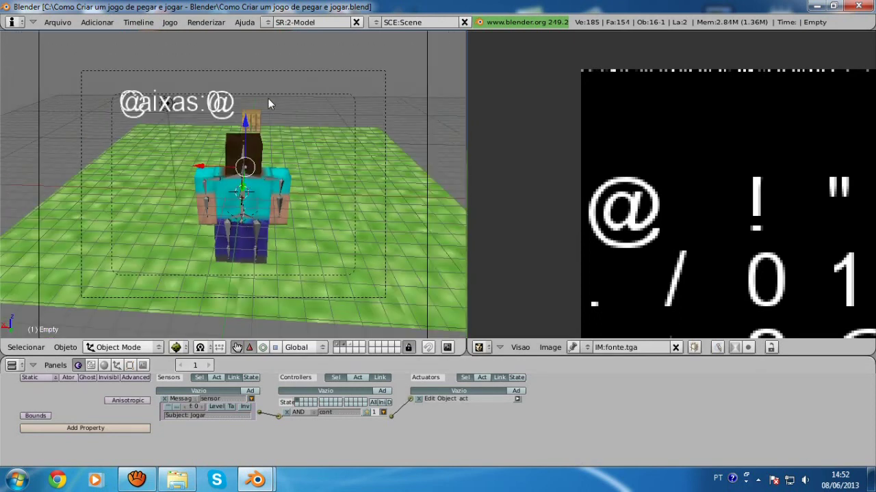
{"action": "right_click", "coordinate": [255, 108]}
{"action": "key", "text": "KP_7"}
{"action": "scroll", "coordinate": [258, 140], "scroll_direction": "down", "scroll_amount": 2}
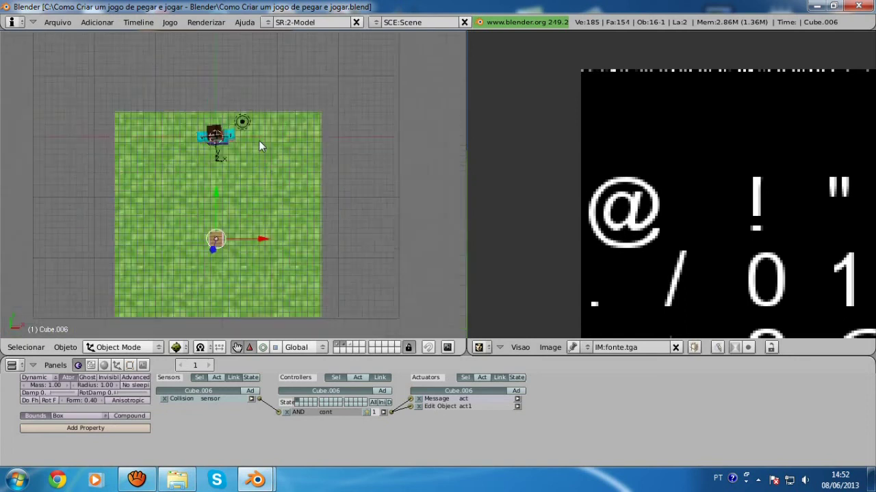
{"action": "scroll", "coordinate": [265, 256], "scroll_direction": "down", "scroll_amount": 1}
{"action": "scroll", "coordinate": [265, 256], "scroll_direction": "down", "scroll_amount": 1, "text": "shift"}
Duplicate the box four times, placing Cube.007 to Cube.010 across the plane.
{"action": "key", "text": "shift+d"}
{"action": "left_click", "coordinate": [309, 189]}
{"action": "key", "text": "shift+d"}
{"action": "left_click", "coordinate": [217, 198]}
{"action": "key", "text": "shift+d"}
{"action": "left_click", "coordinate": [239, 265]}
{"action": "key", "text": "shift+d"}
{"action": "left_click", "coordinate": [335, 249]}
Place four more copies, Cube.011 to Cube.014, then return to camera view.
{"action": "key", "text": "shift+d"}
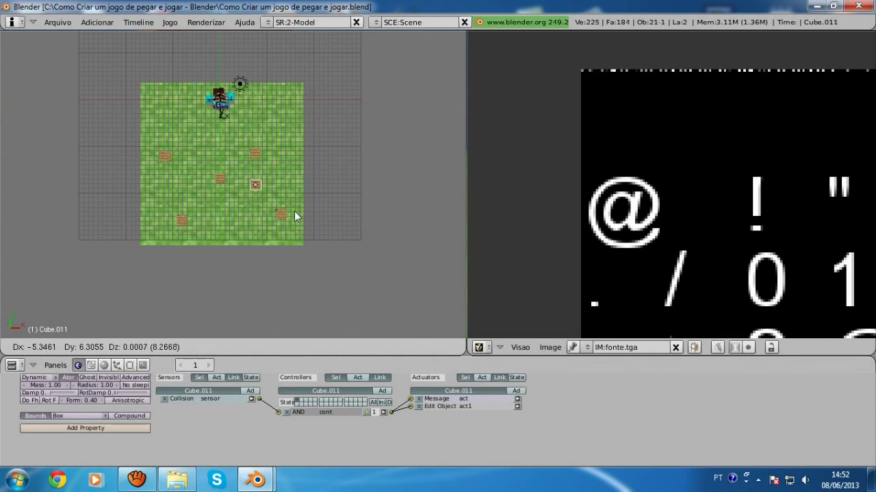
{"action": "left_click", "coordinate": [326, 218]}
{"action": "key", "text": "shift+d"}
{"action": "left_click", "coordinate": [213, 178]}
{"action": "key", "text": "shift+d"}
{"action": "left_click", "coordinate": [193, 152]}
{"action": "key", "text": "shift+d"}
{"action": "left_click", "coordinate": [277, 141]}
{"action": "key", "text": "KP_0"}
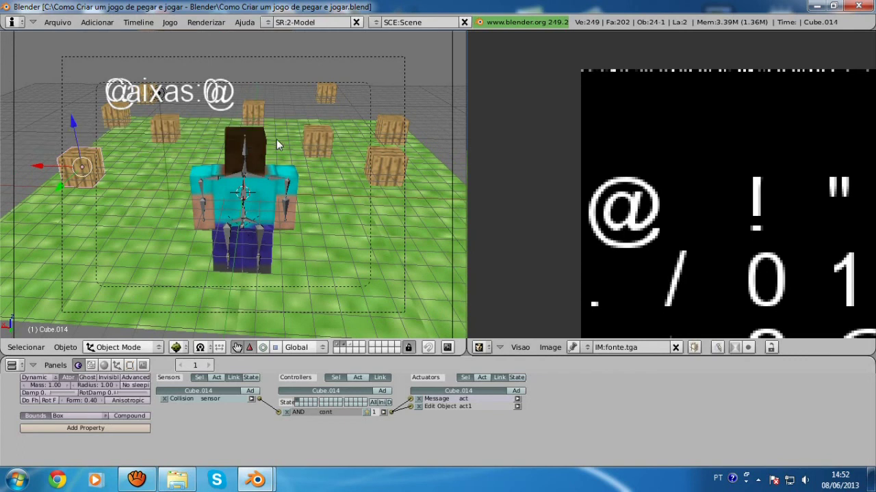
Play the game, walking the character into the scattered crates until Caixas reaches 8.
{"action": "key", "text": "p"}
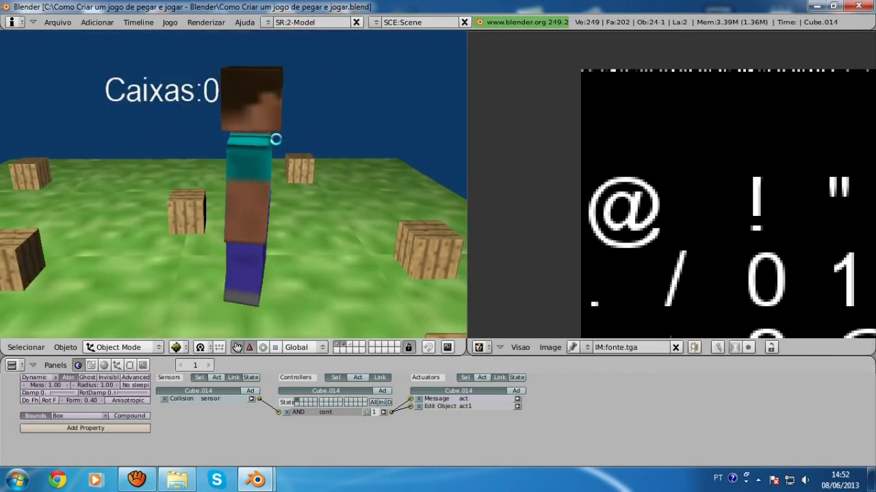
{"action": "key", "text": "Right"}
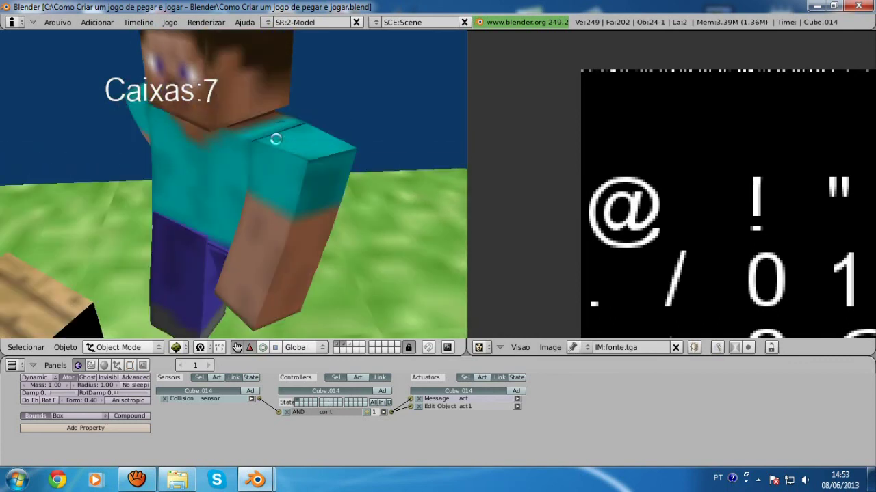
{"action": "key", "text": "Up"}
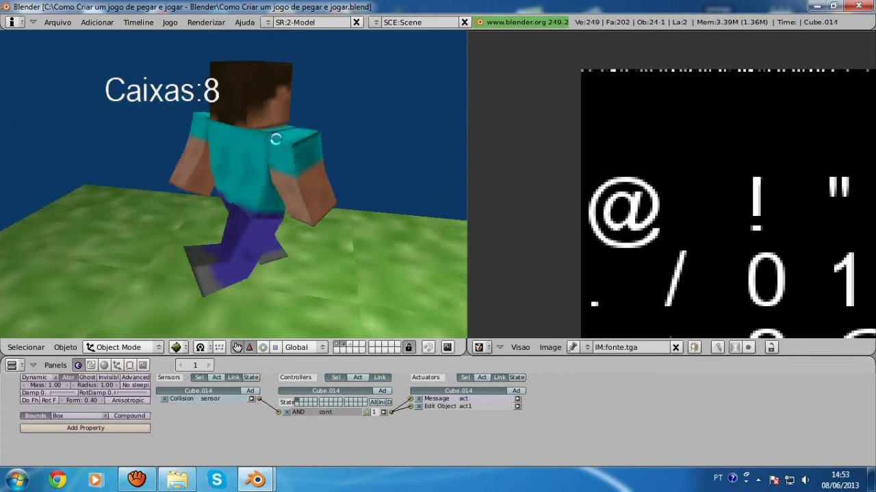
{"action": "key", "text": "Left"}
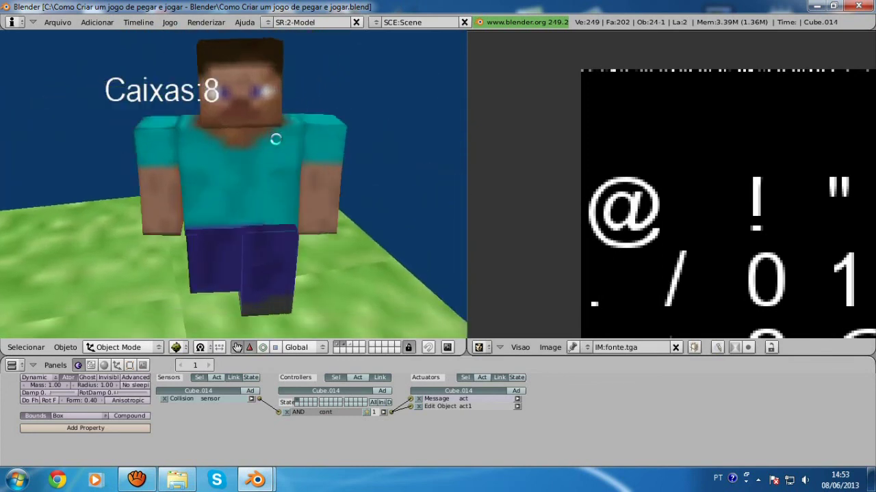
{"action": "key", "text": "Up"}
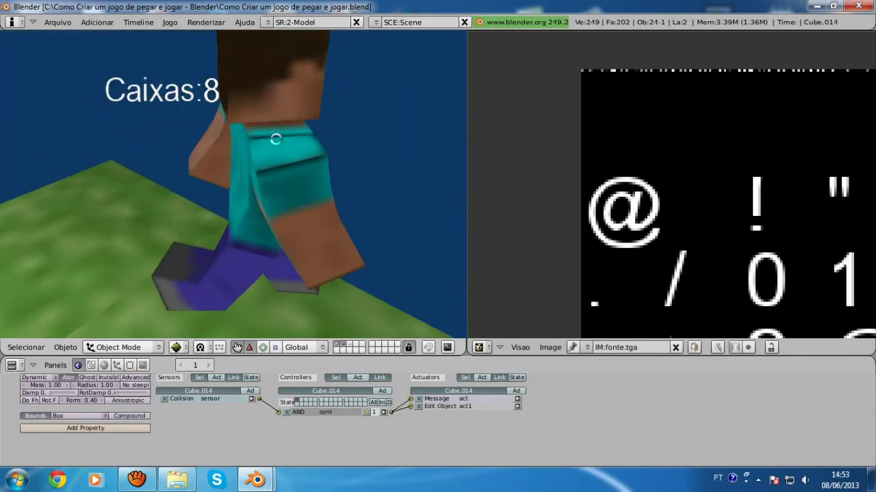
{"action": "key", "text": "Left"}
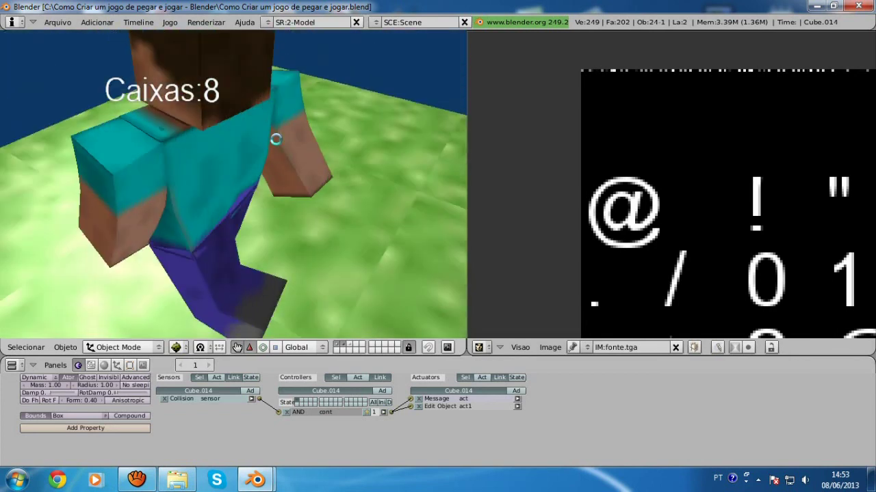
{"action": "key", "text": "Left"}
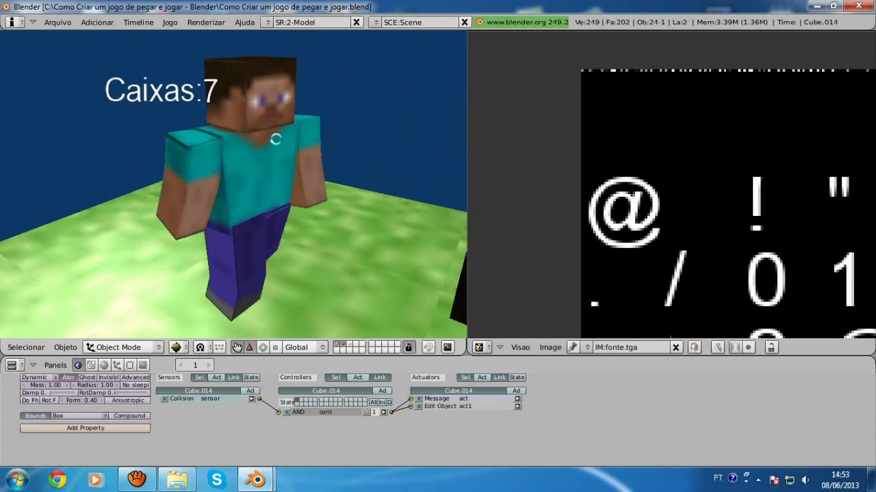
{"action": "key", "text": "Left"}
{"action": "key", "text": "Up"}
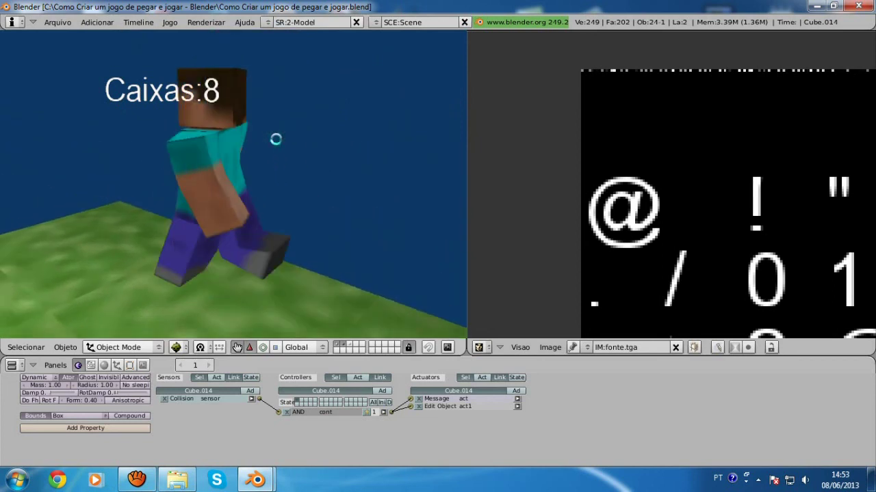
{"action": "key", "text": "Right"}
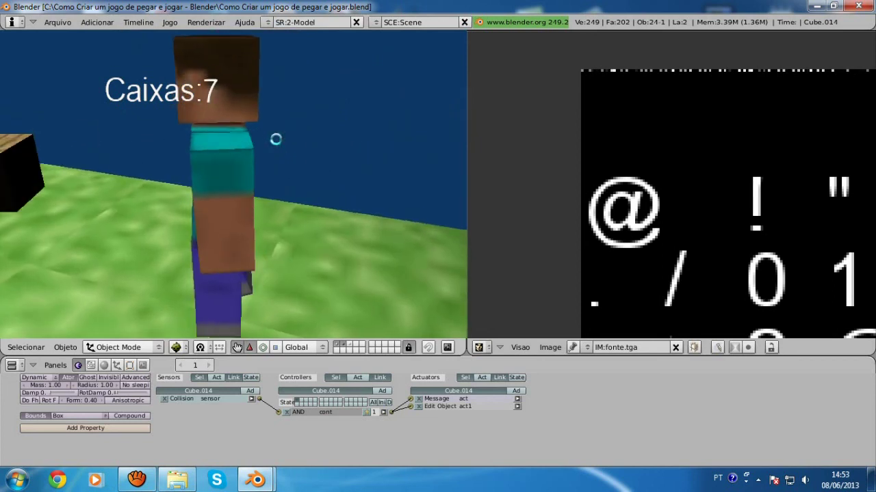
{"action": "key", "text": "Left"}
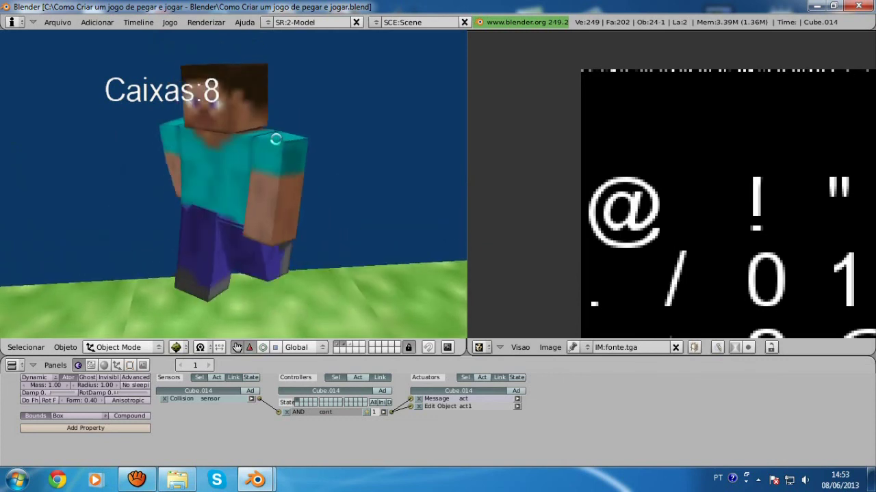
{"action": "key", "text": "Left"}
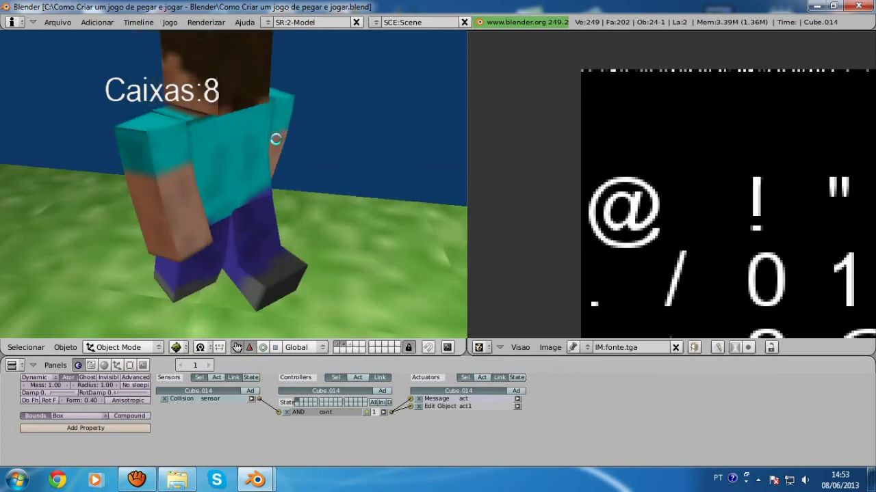
{"action": "key", "text": "Right"}
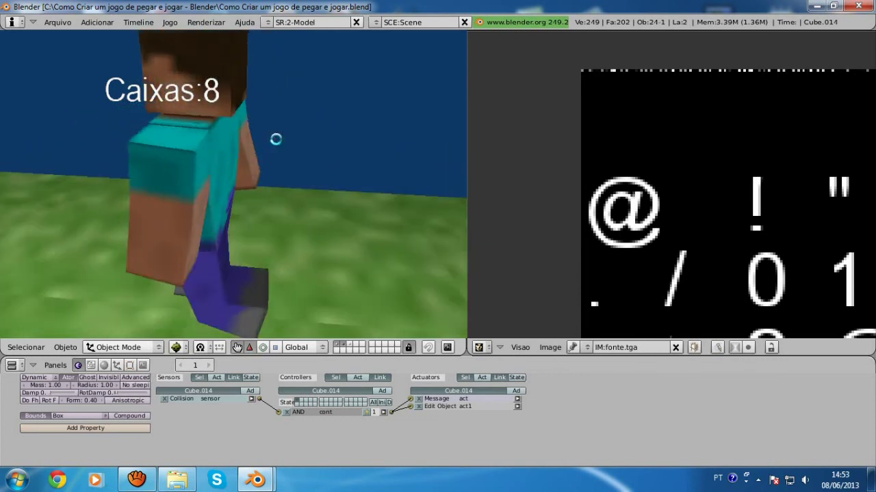
{"action": "key", "text": "Escape"}
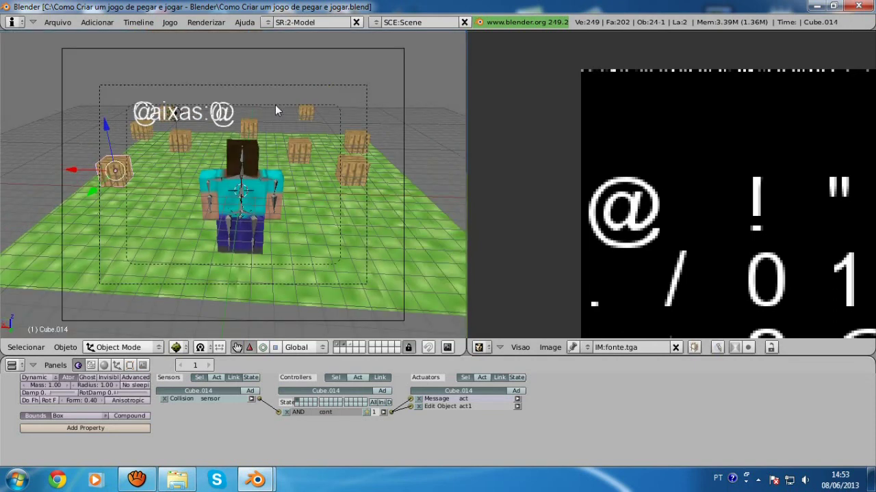
{"action": "scroll", "coordinate": [260, 117], "scroll_direction": "down", "scroll_amount": 1}
{"action": "scroll", "coordinate": [251, 123], "scroll_direction": "up", "scroll_amount": 3}
{"action": "scroll", "coordinate": [250, 161], "scroll_direction": "down", "scroll_amount": 1}
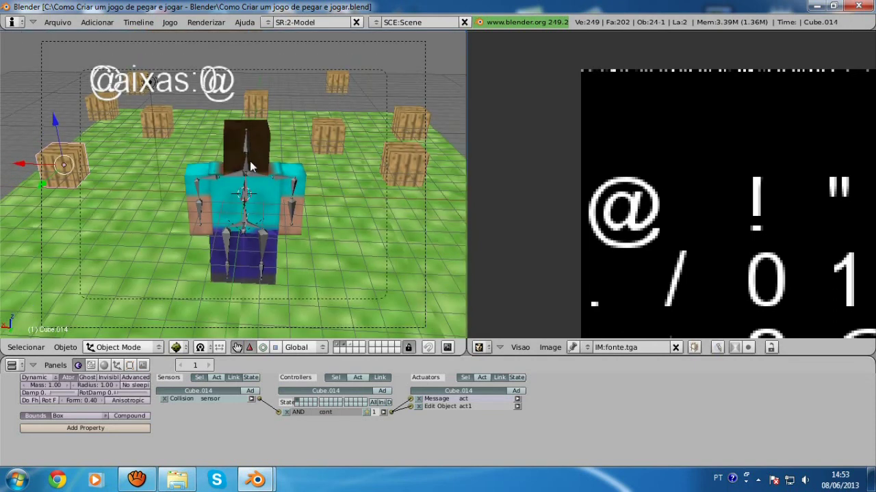